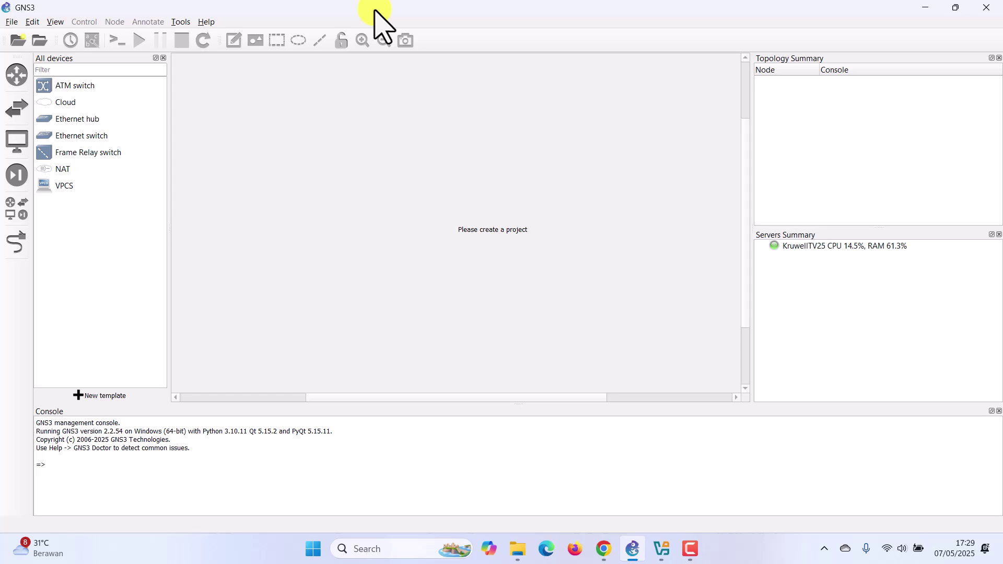
# Look over the virtual machines in VirtualBox Manager and return to the GNS3 window
pyautogui.click(663, 553)
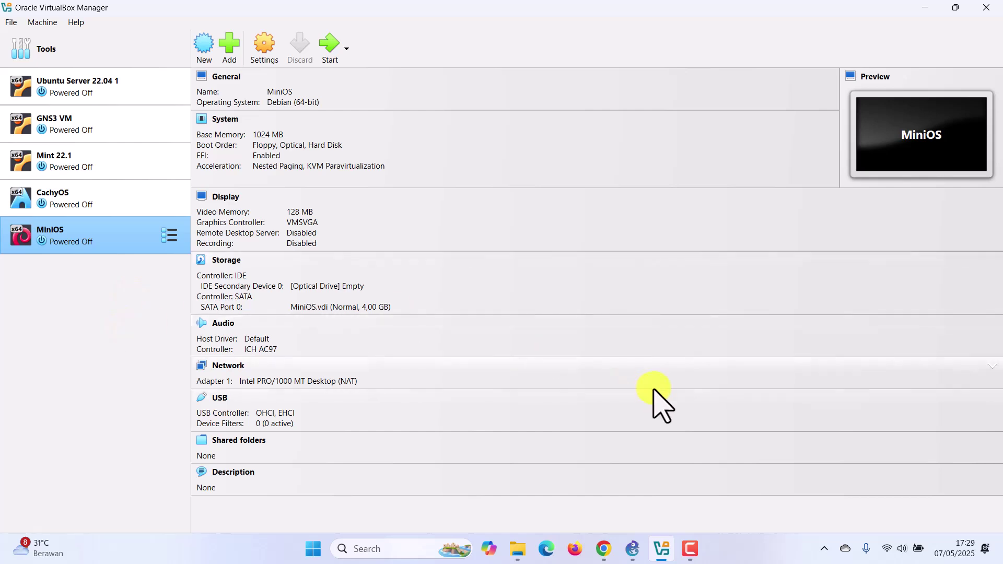
pyautogui.click(633, 550)
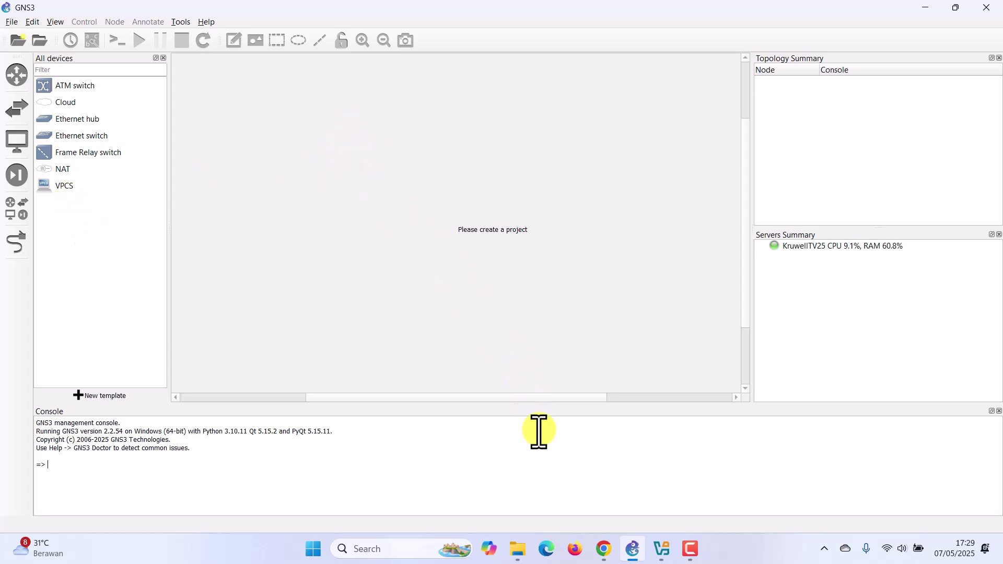
pyautogui.moveTo(610, 548)
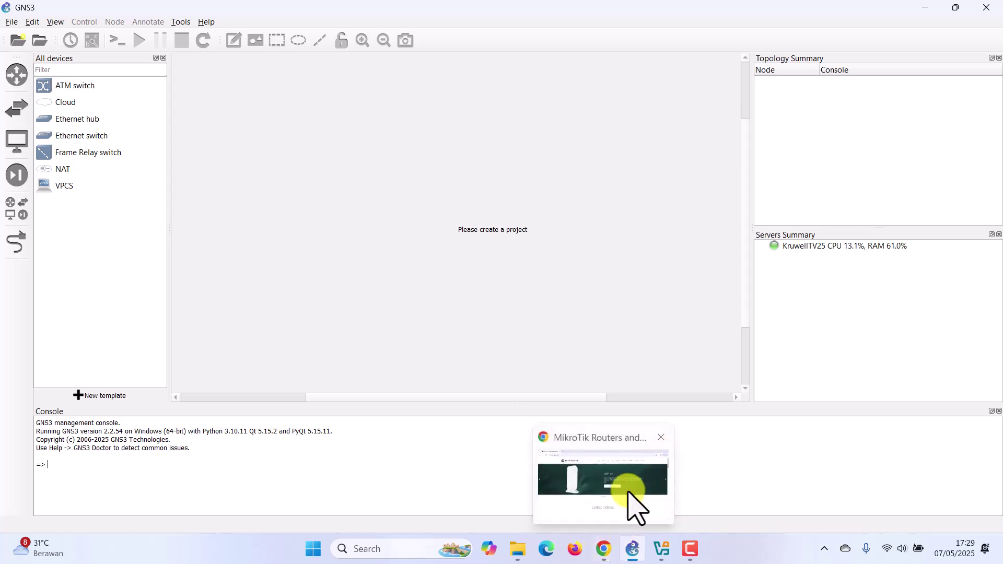
pyautogui.moveTo(635, 558)
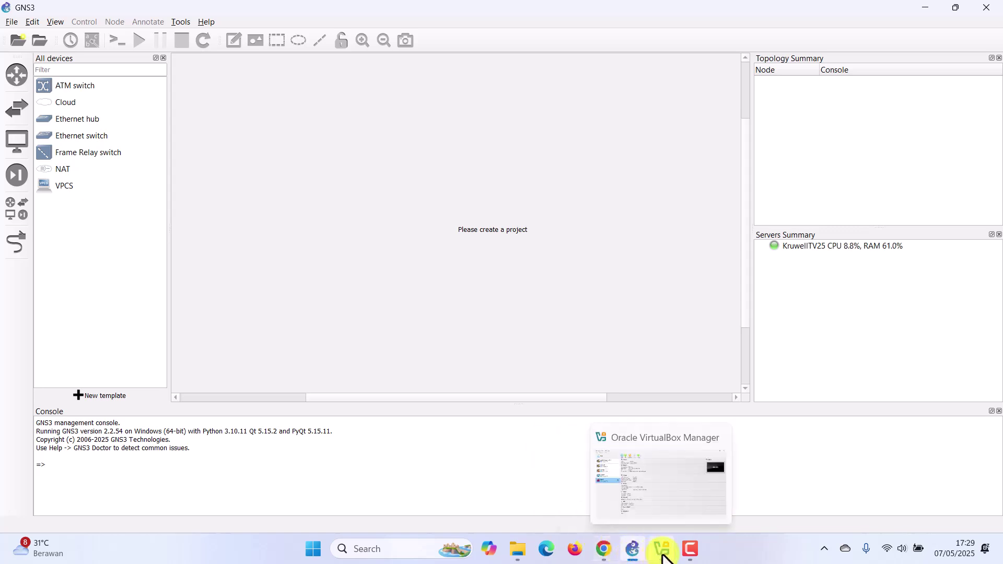
pyautogui.click(584, 548)
pyautogui.moveTo(601, 551)
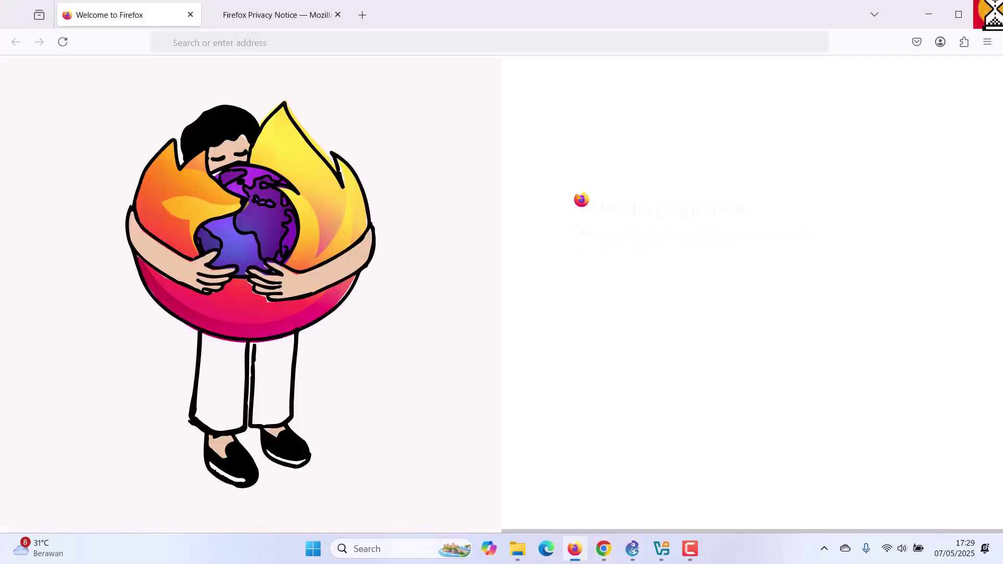
pyautogui.click(986, 15)
# Switch to Chrome, open MikroTik's software downloads page and examine the RouterOS v7 packages
pyautogui.click(604, 548)
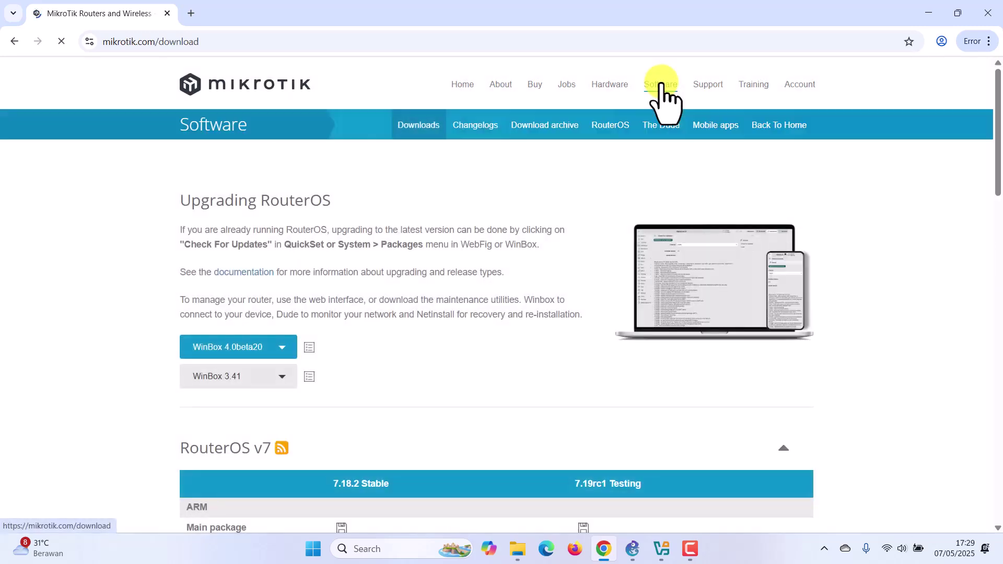
pyautogui.scroll(-2, 414, 284)
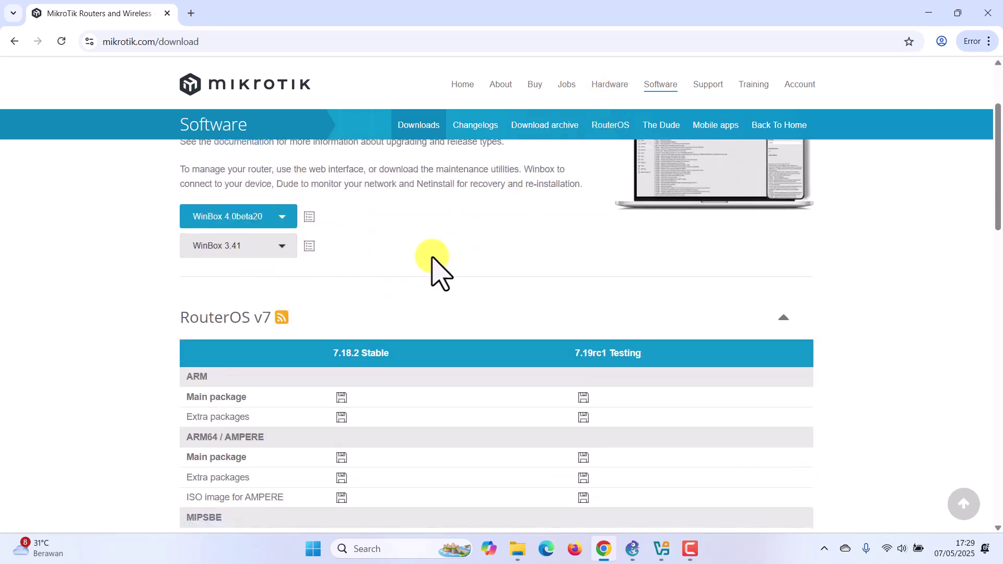
pyautogui.scroll(1, 454, 251)
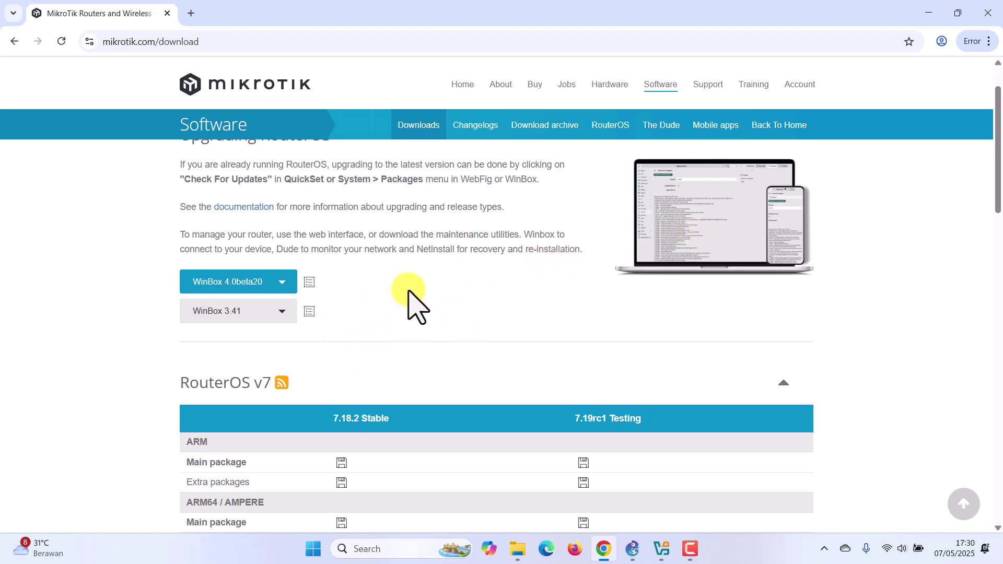
pyautogui.scroll(-6, 441, 277)
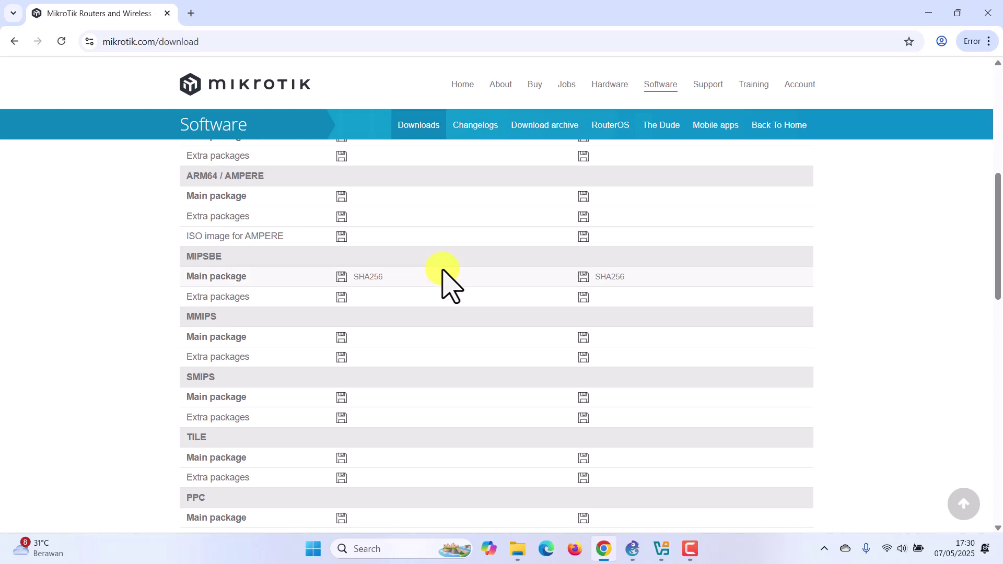
pyautogui.scroll(-1, 448, 277)
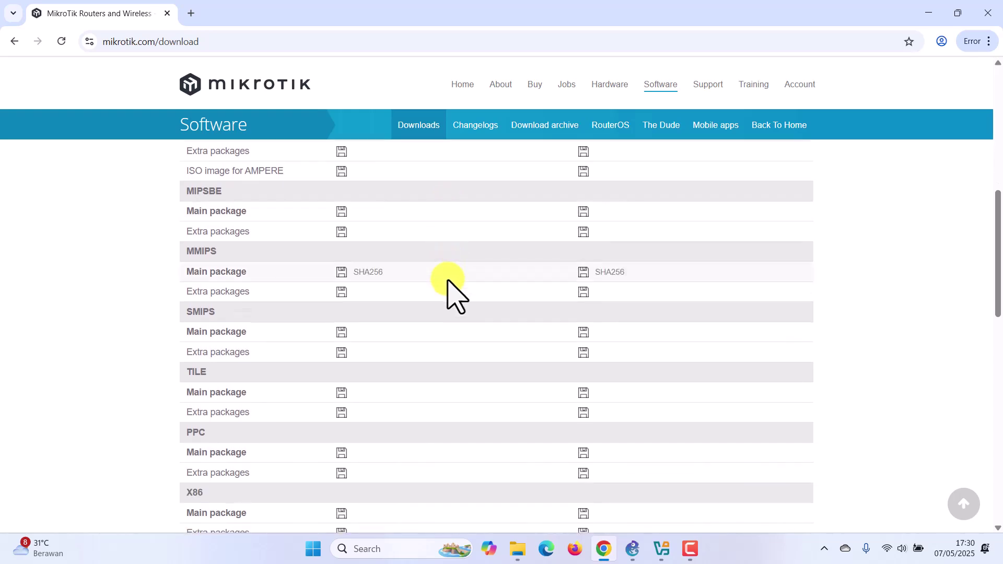
pyautogui.scroll(3, 444, 225)
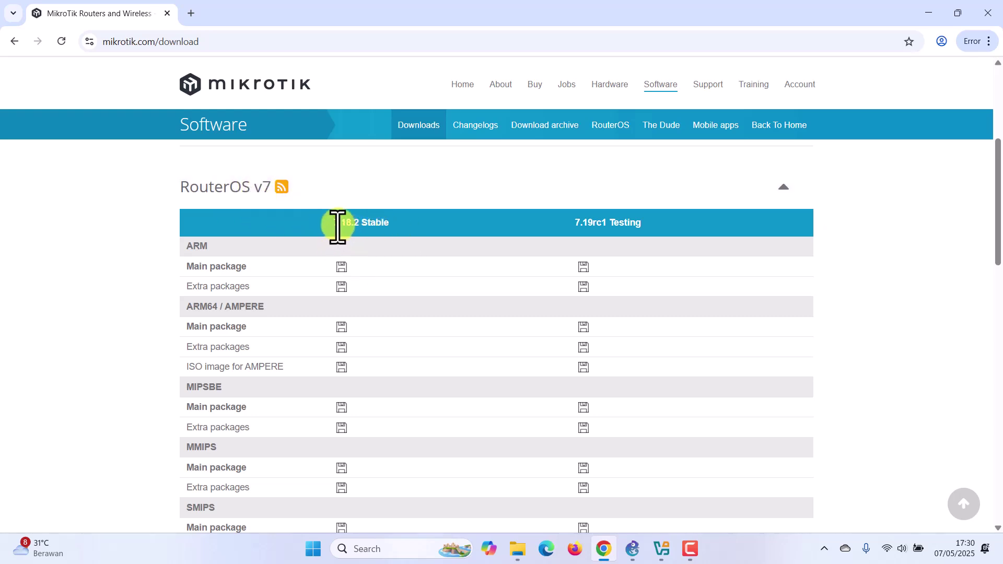
pyautogui.scroll(-2, 368, 272)
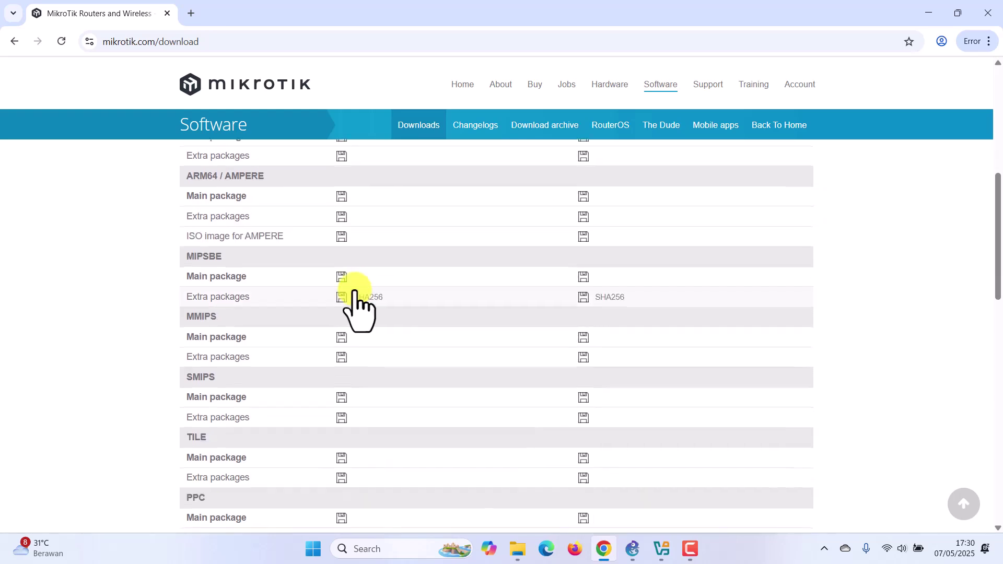
pyautogui.scroll(-5, 328, 269)
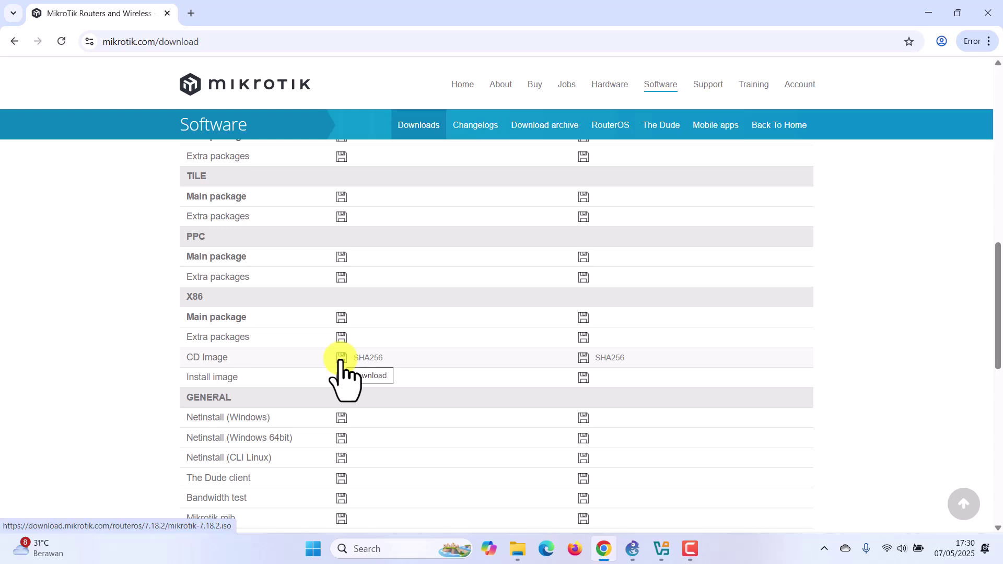
# Download the OVA template of Cloud Hosted Router 6.49.18 Stable and check the download's progress
pyautogui.scroll(1, 345, 372)
pyautogui.scroll(-6, 345, 372)
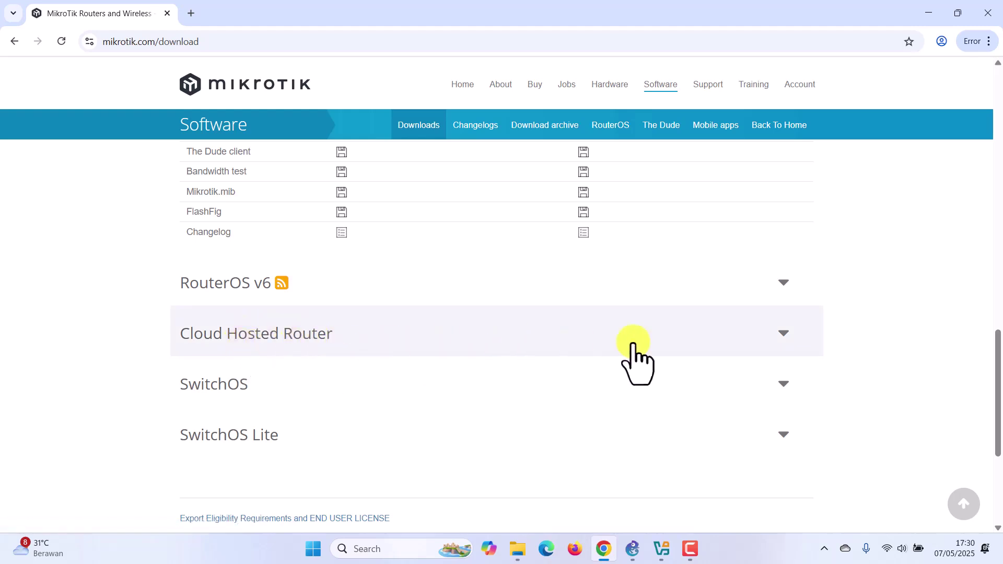
pyautogui.click(794, 337)
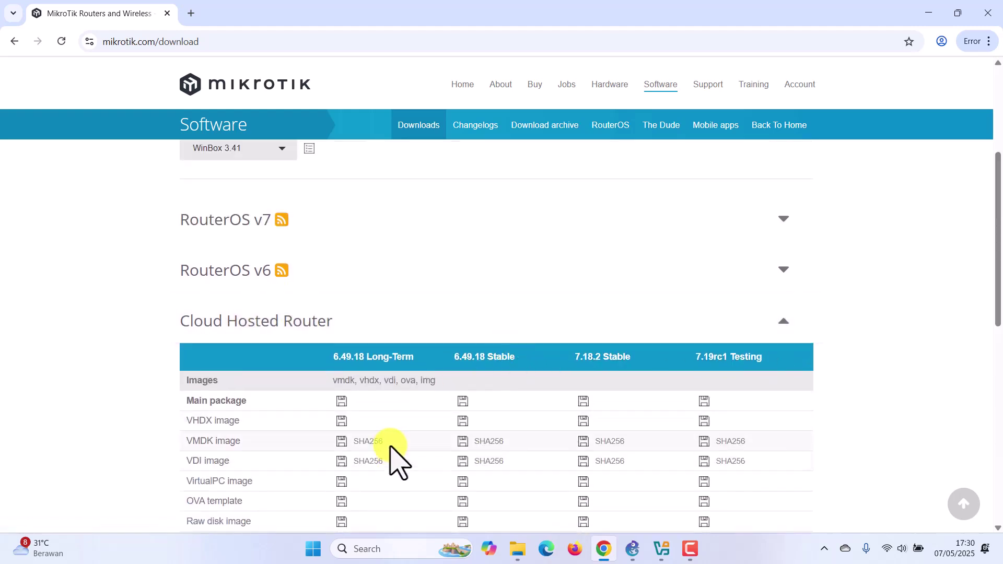
pyautogui.scroll(-2, 387, 418)
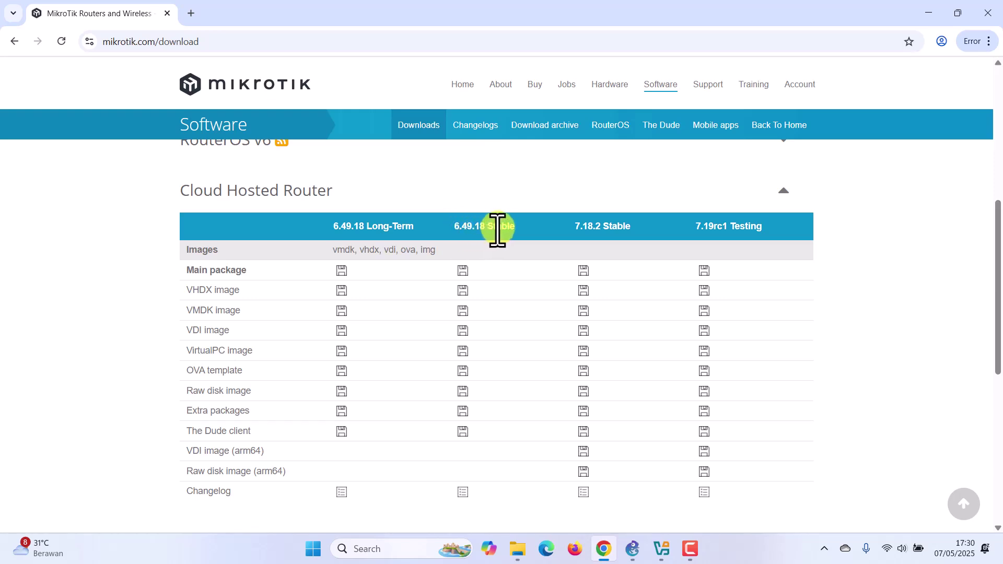
pyautogui.click(463, 371)
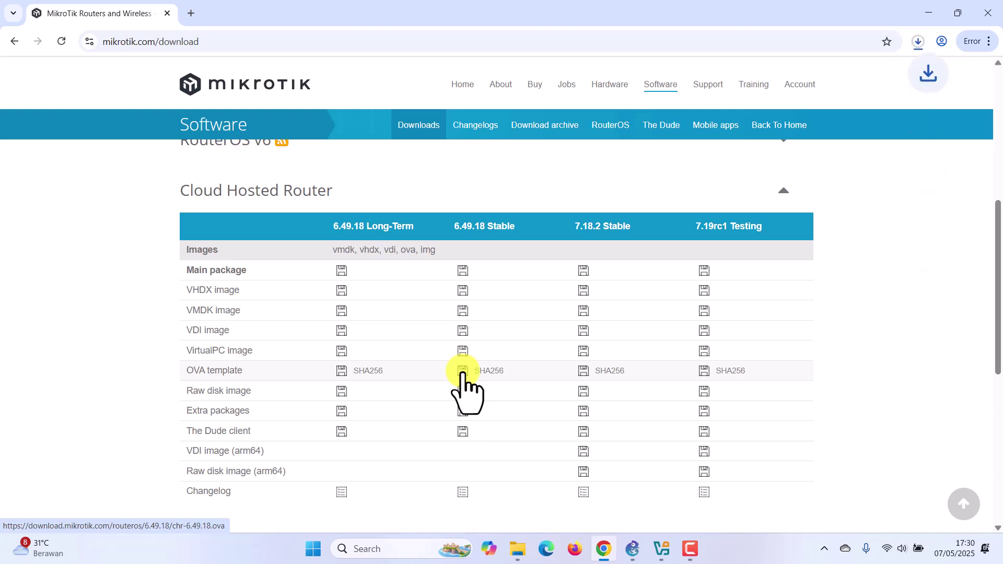
pyautogui.click(918, 42)
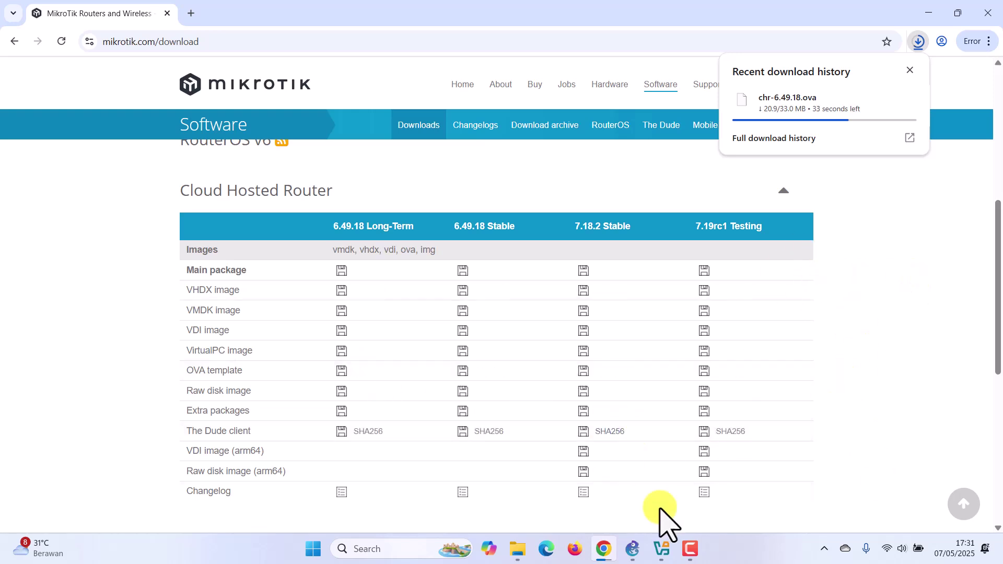
pyautogui.moveTo(786, 118)
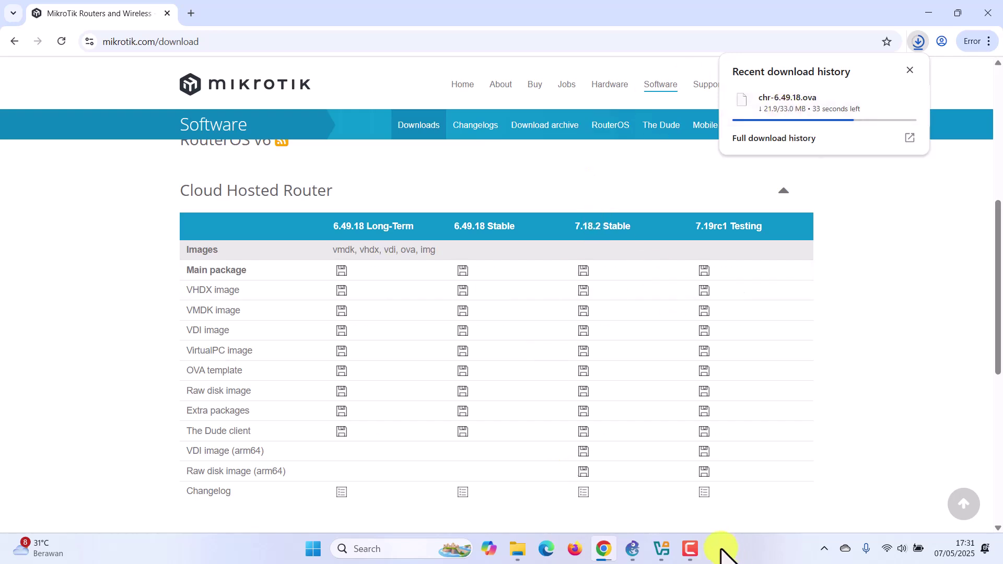
# Switch to GNS3, review the Setup Wizard's options for where to run appliances, and cancel the wizard
pyautogui.click(661, 548)
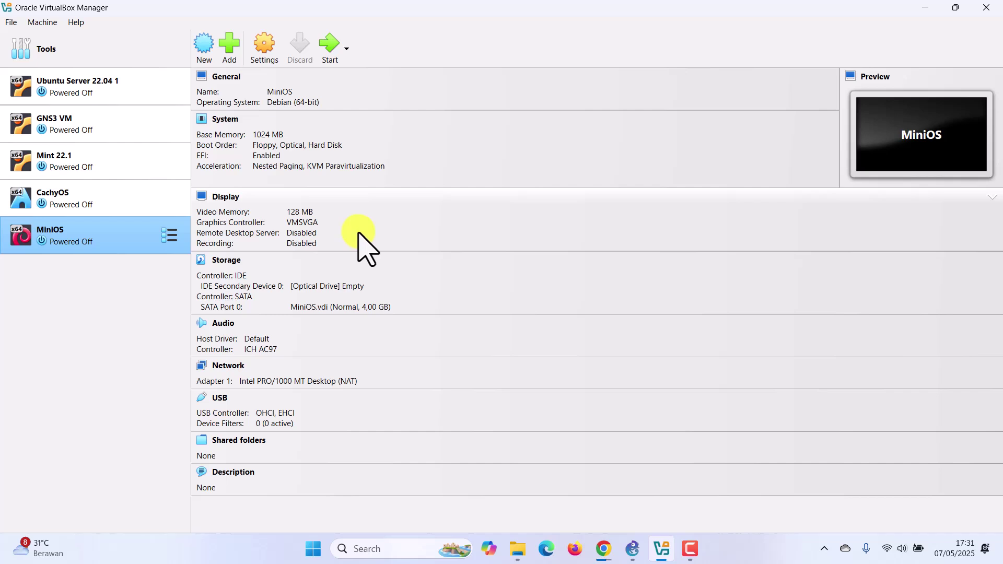
pyautogui.click(632, 549)
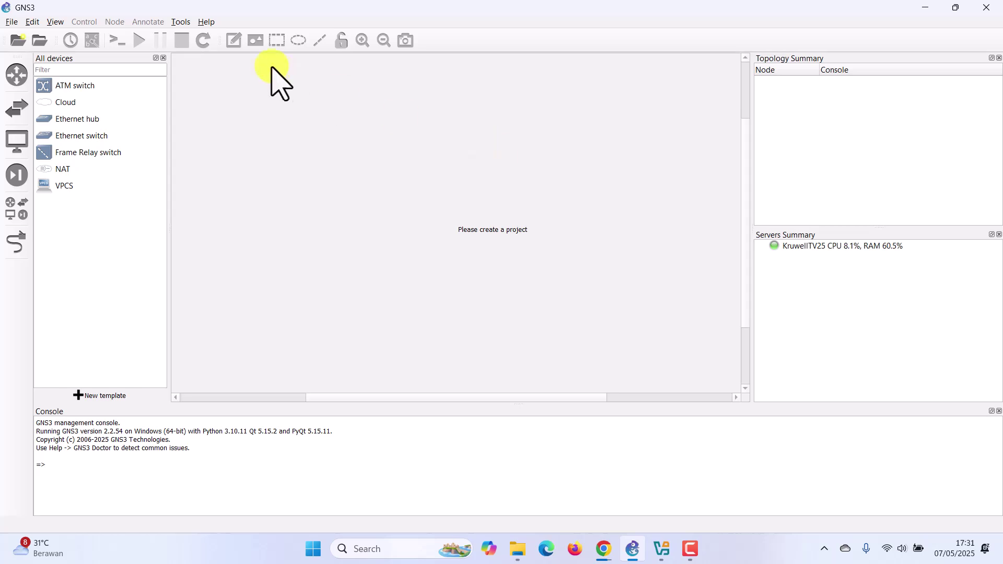
pyautogui.click(181, 22)
pyautogui.moveTo(203, 23)
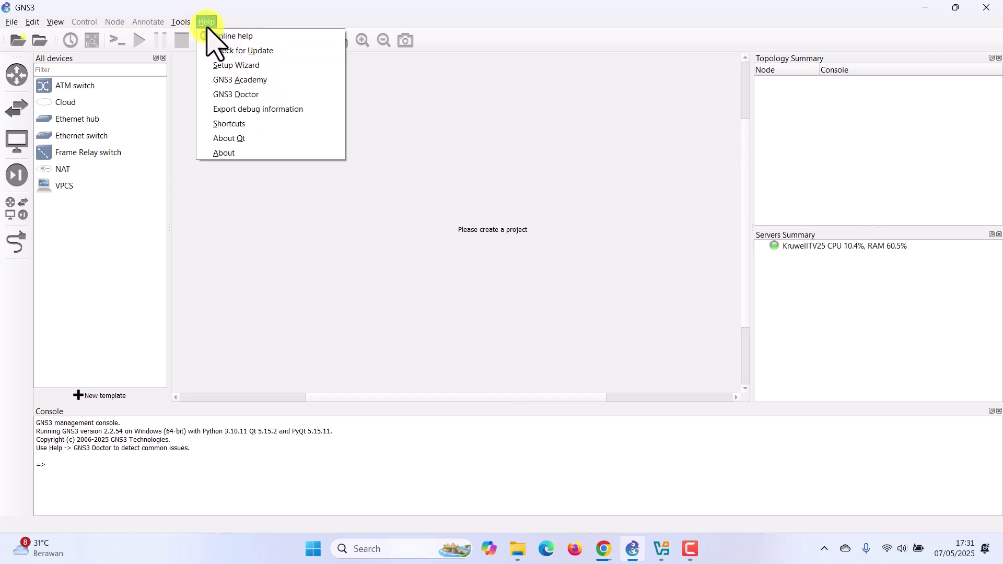
pyautogui.click(238, 66)
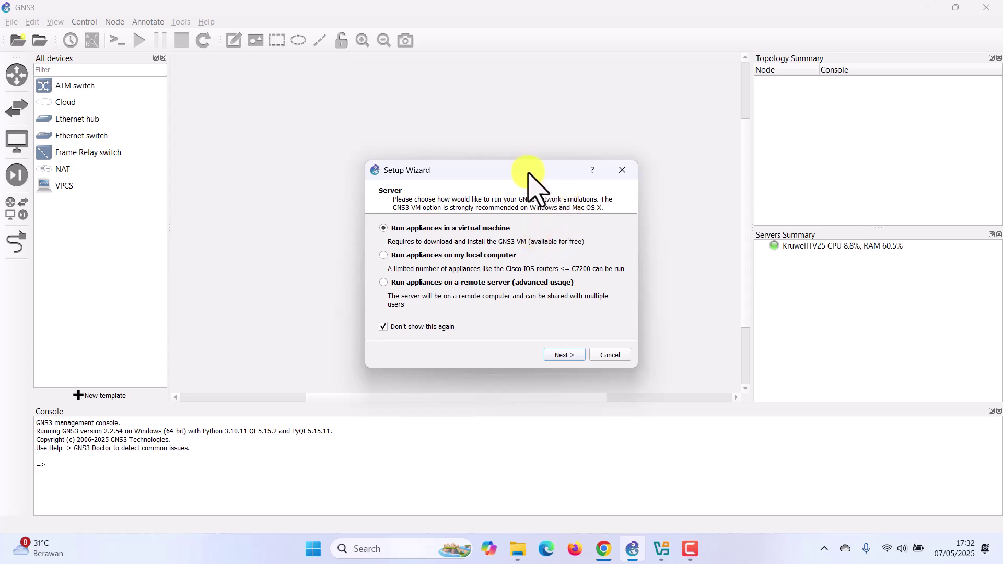
pyautogui.moveTo(528, 173); pyautogui.dragTo(510, 148)
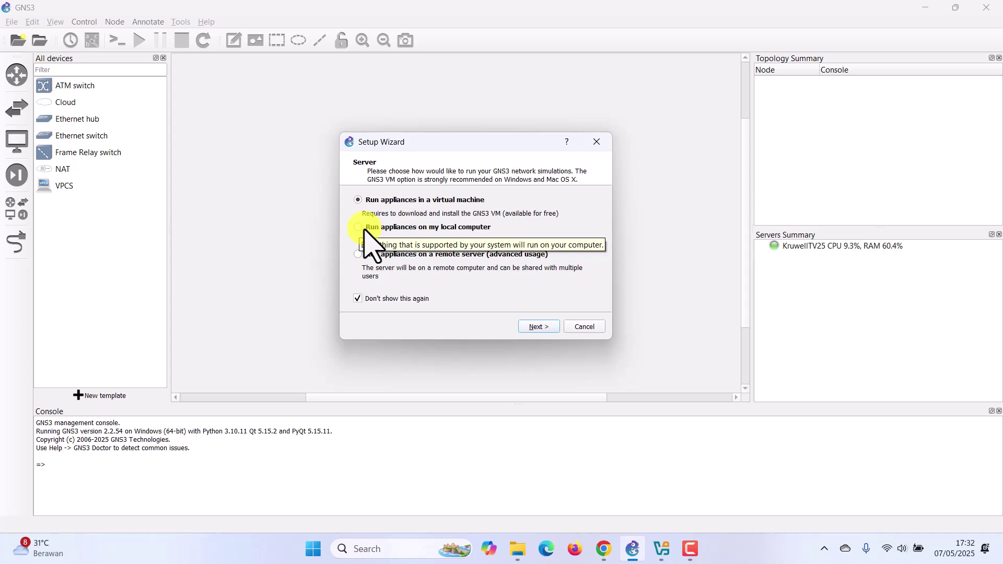
pyautogui.click(586, 327)
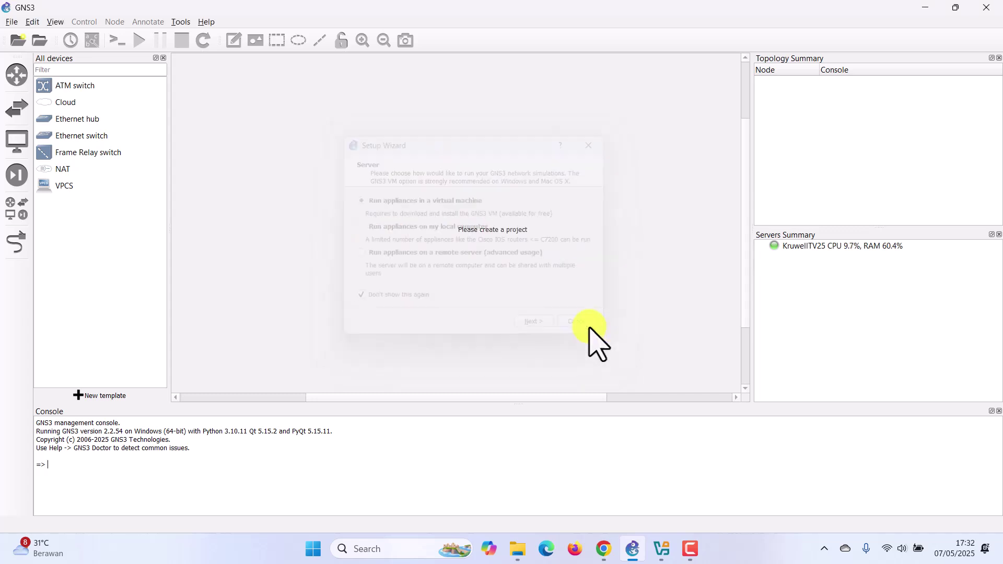
# Switch to Chrome and show the downloaded chr-6.49.18.ova in its folder
pyautogui.click(605, 549)
pyautogui.click(919, 42)
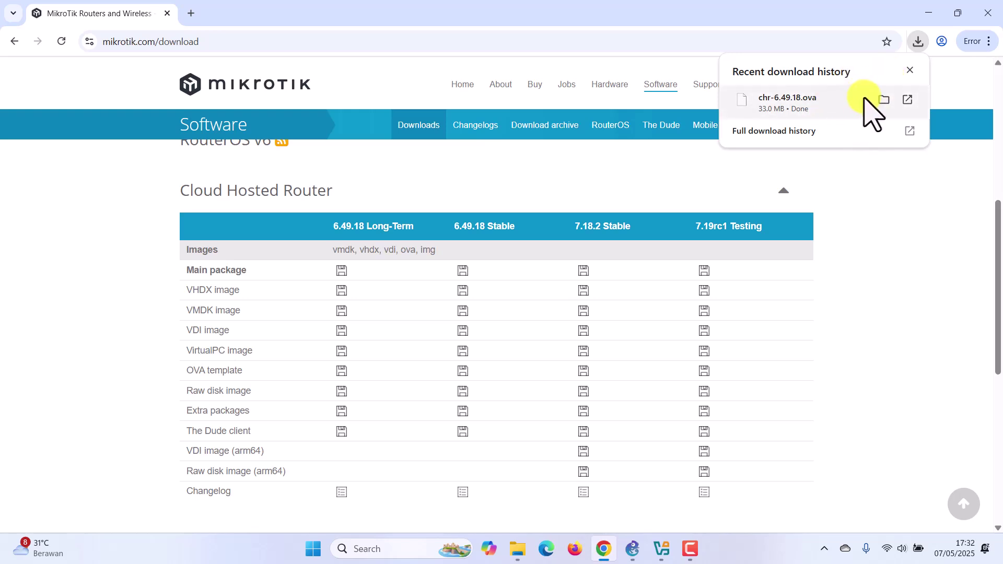
pyautogui.click(885, 100)
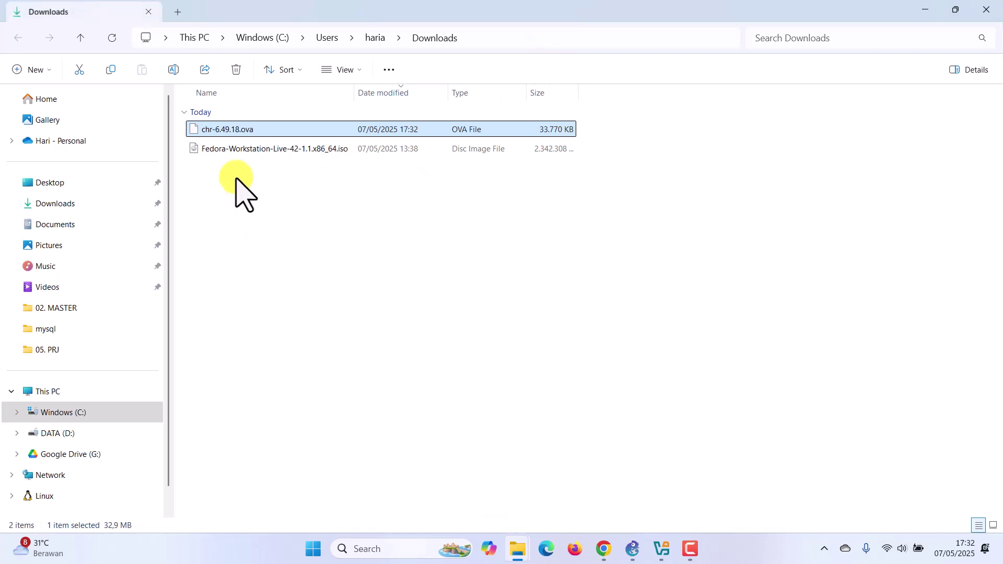
pyautogui.click(243, 192)
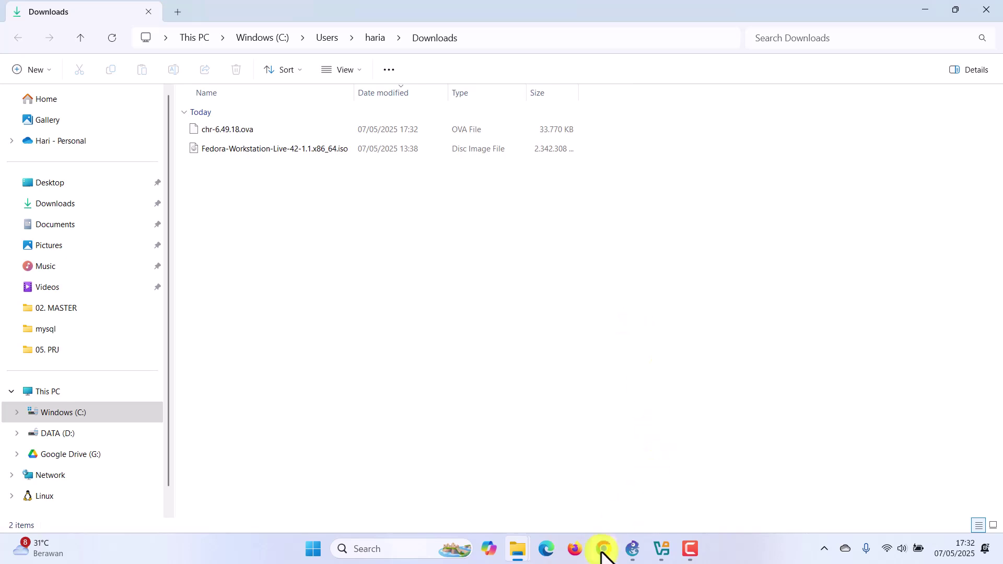
# Switch to VirtualBox Manager, start an appliance import from chr-6.49.18.ova in the Downloads folder, and expand the import settings
pyautogui.click(661, 551)
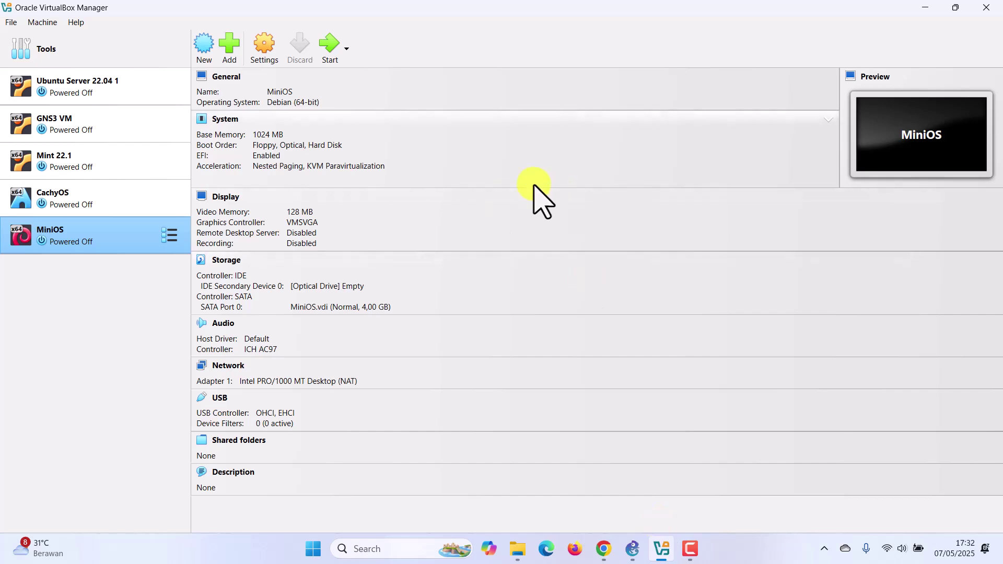
pyautogui.click(7, 23)
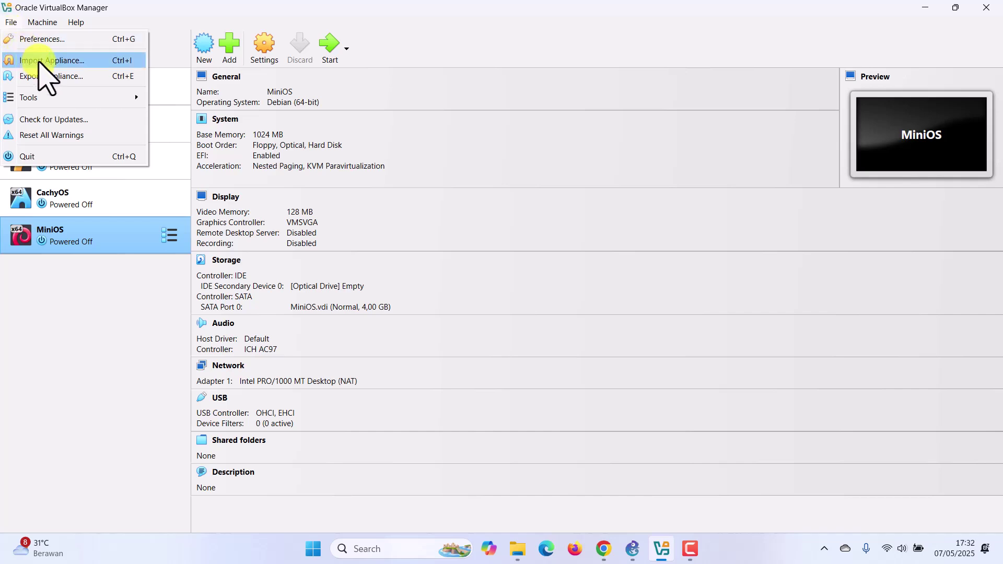
pyautogui.click(42, 62)
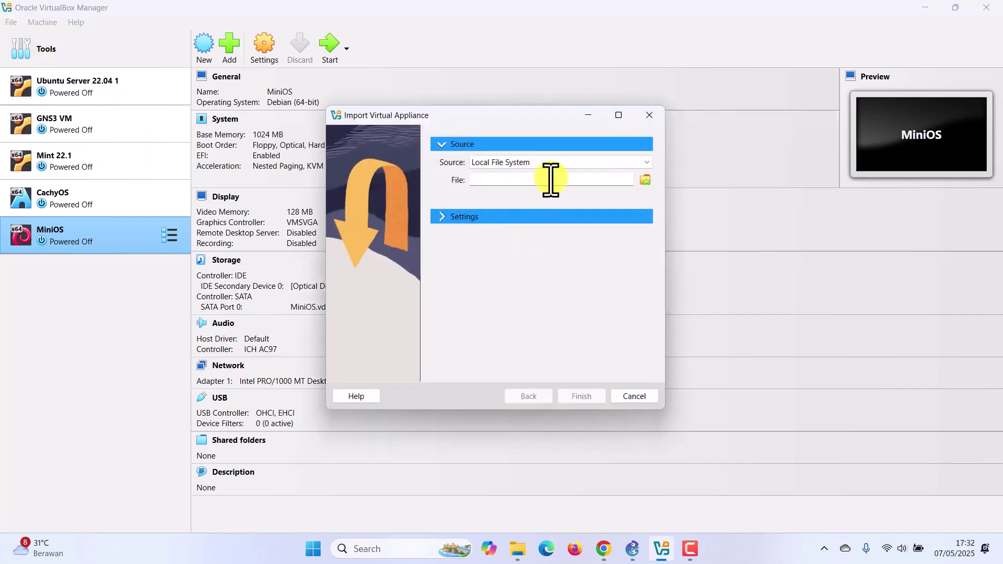
pyautogui.click(646, 180)
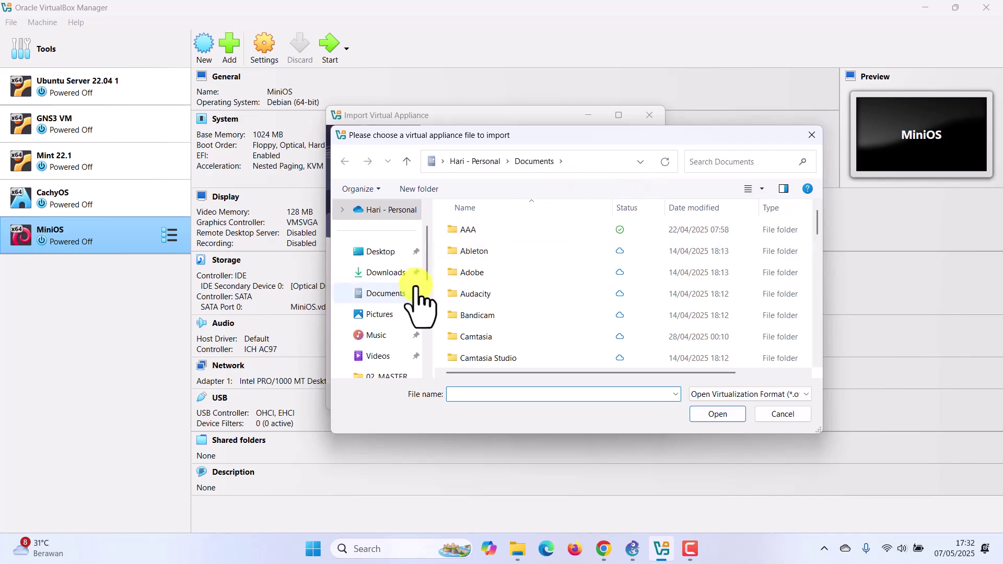
pyautogui.click(393, 272)
pyautogui.click(492, 244)
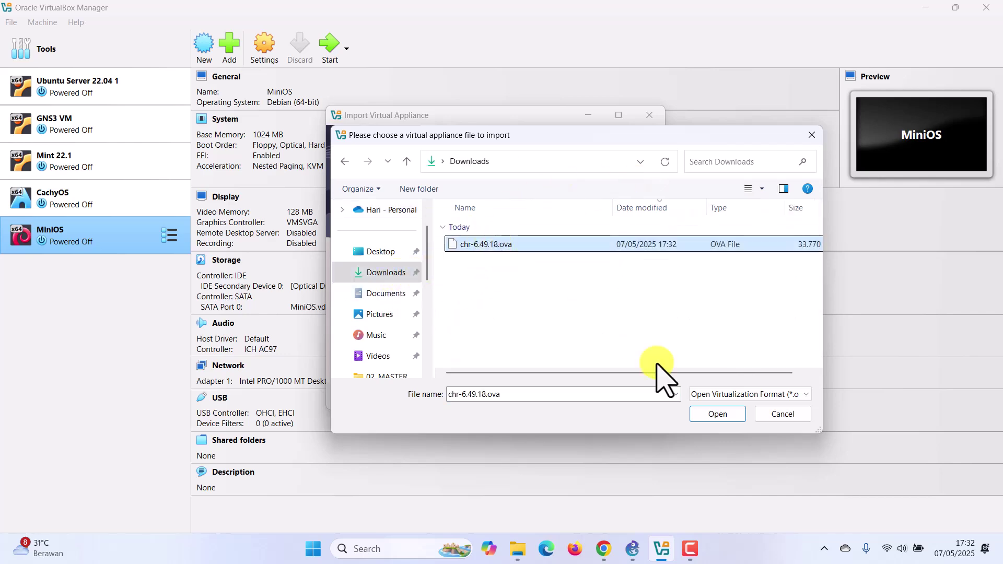
pyautogui.click(719, 414)
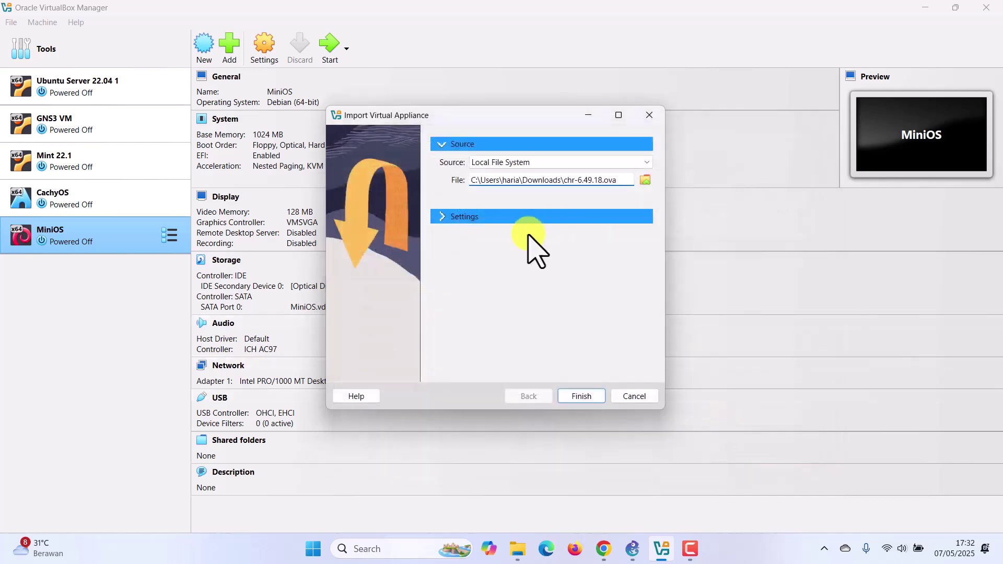
pyautogui.click(447, 217)
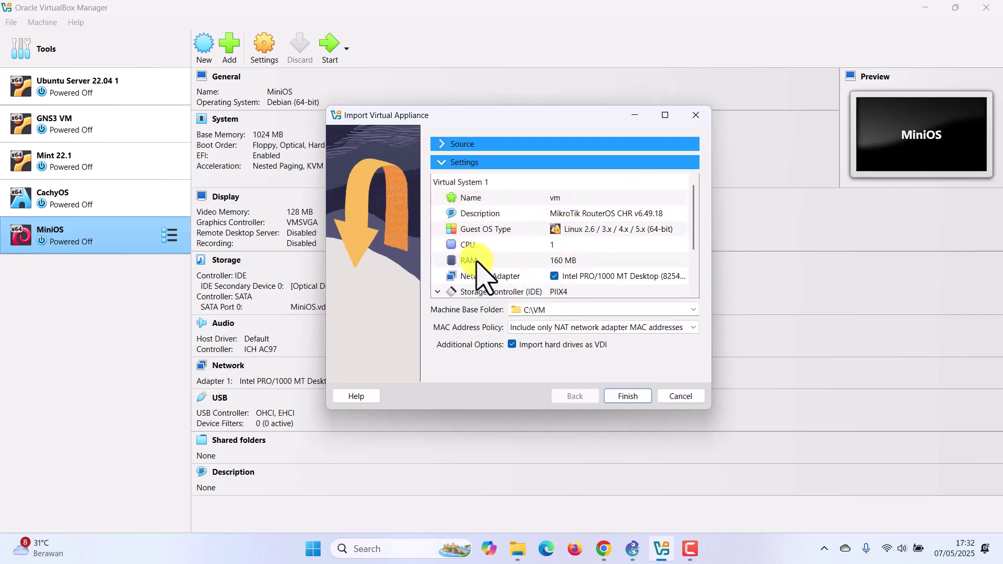
# Name the virtual machine being imported RM1
pyautogui.click(554, 199)
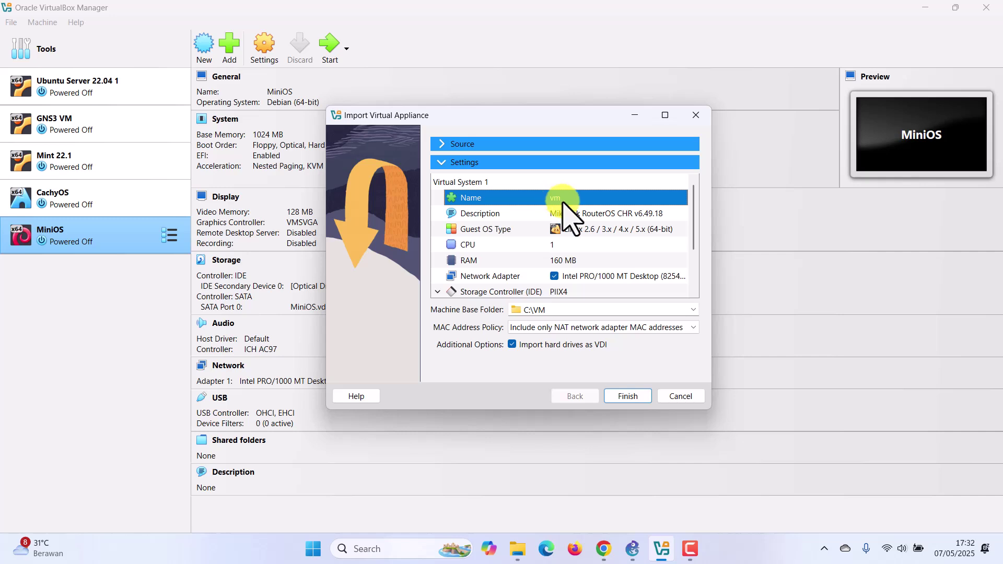
pyautogui.click(559, 199)
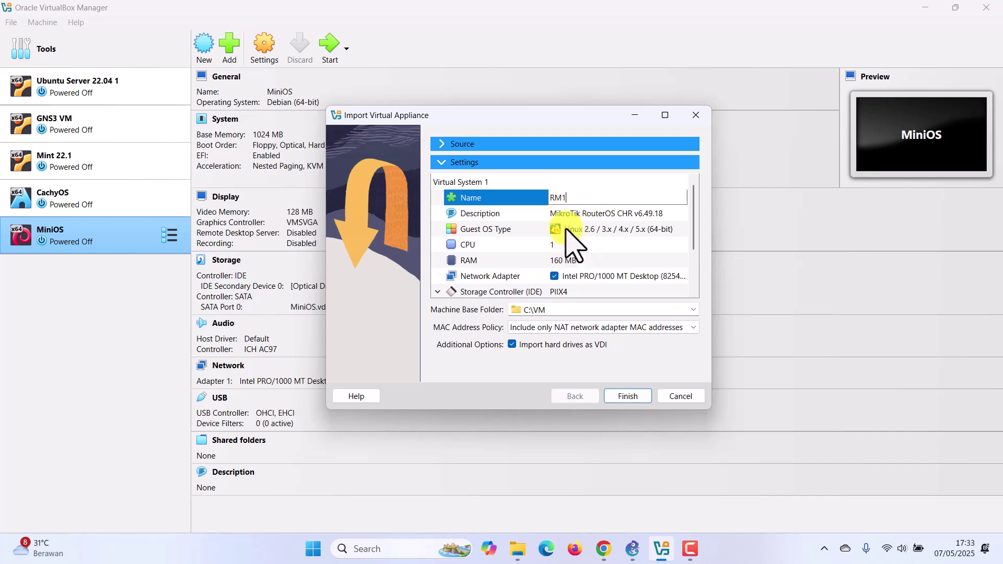
pyautogui.press('Return')
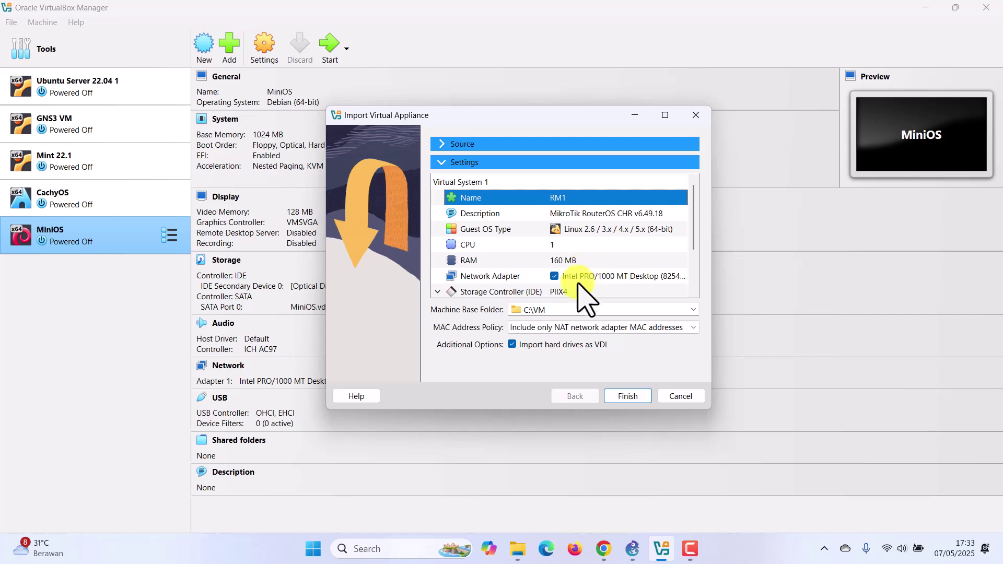
# Review the remaining import settings of the appliance, including the choices available for its Base Folder
pyautogui.scroll(-1, 569, 262)
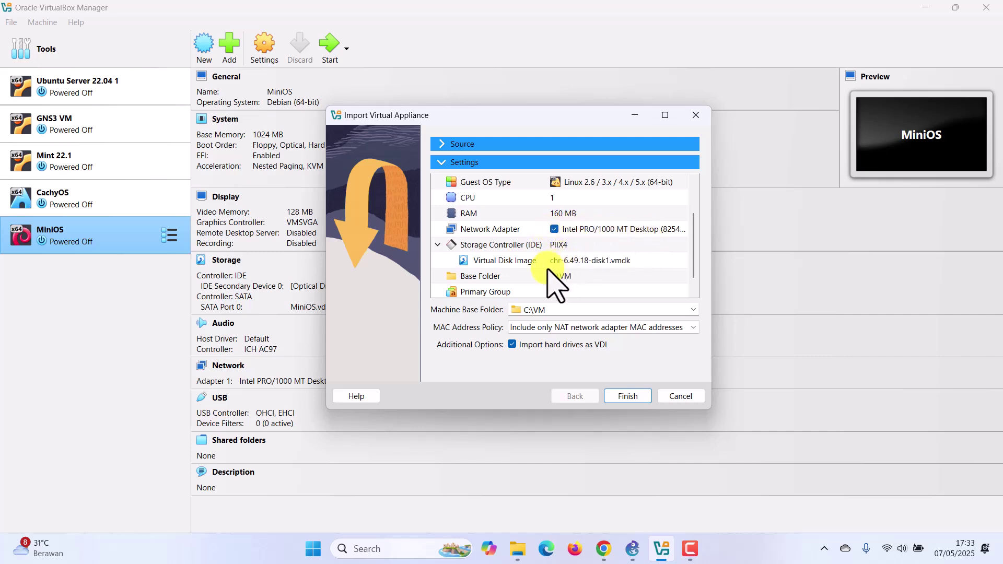
pyautogui.scroll(-1, 559, 284)
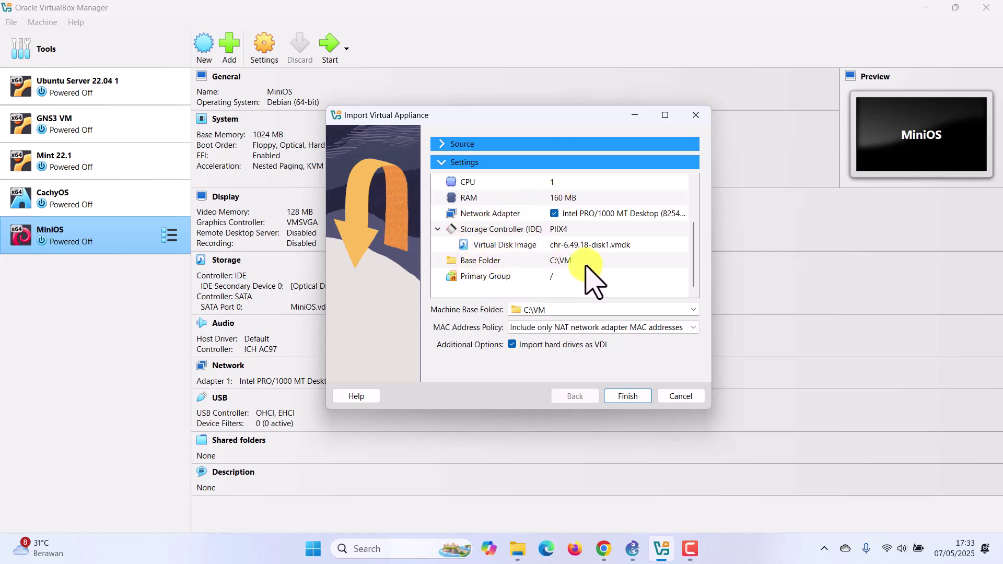
pyautogui.click(499, 261)
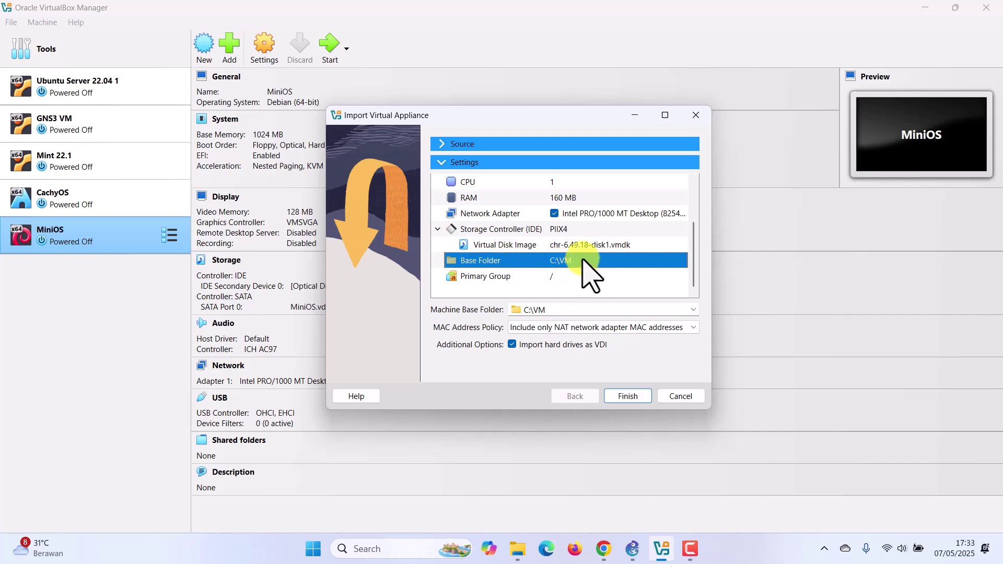
pyautogui.click(583, 260)
pyautogui.click(681, 260)
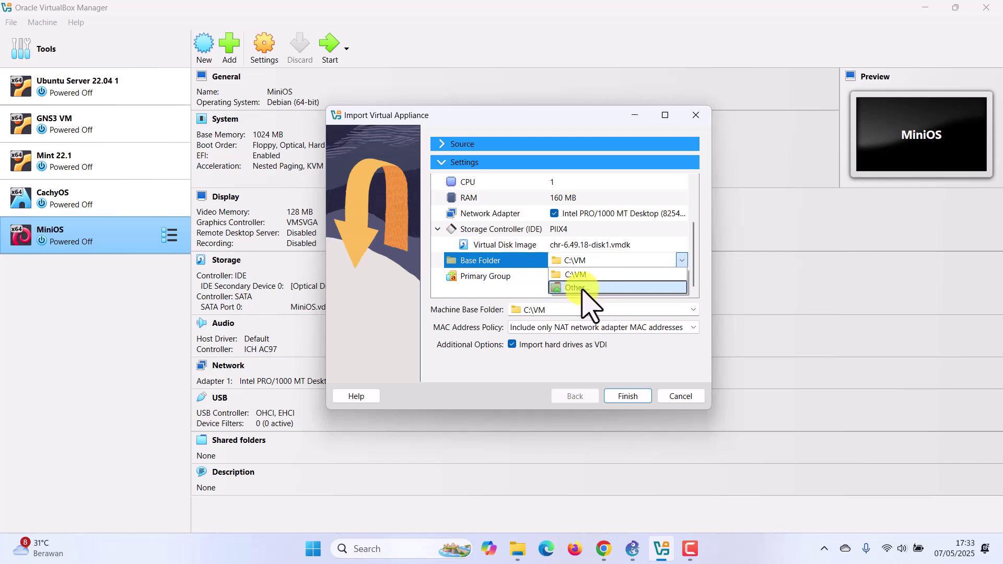
pyautogui.click(466, 296)
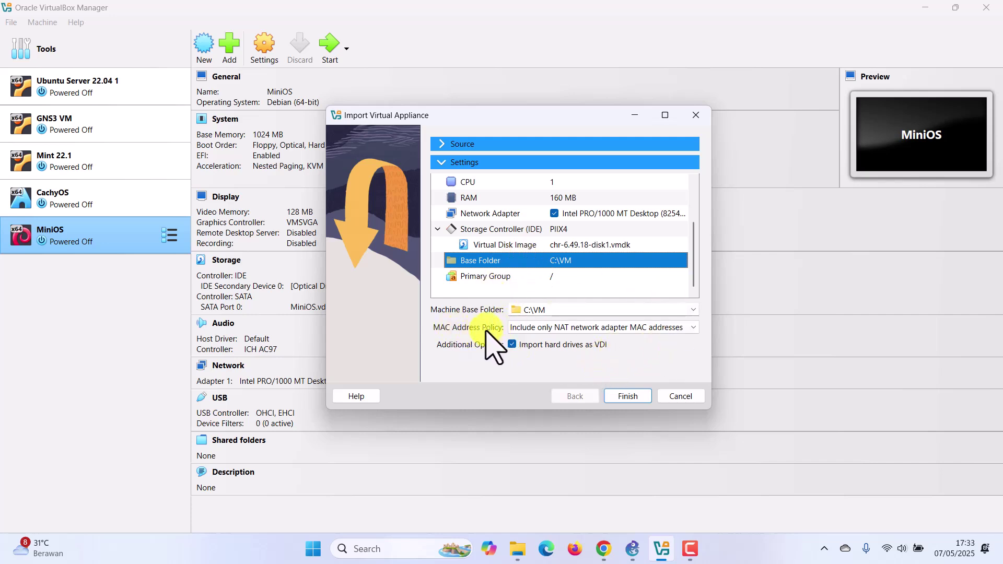
# Set the MAC Address Policy to generate new MAC addresses for all network adapters and finish the appliance import
pyautogui.click(614, 329)
pyautogui.click(562, 364)
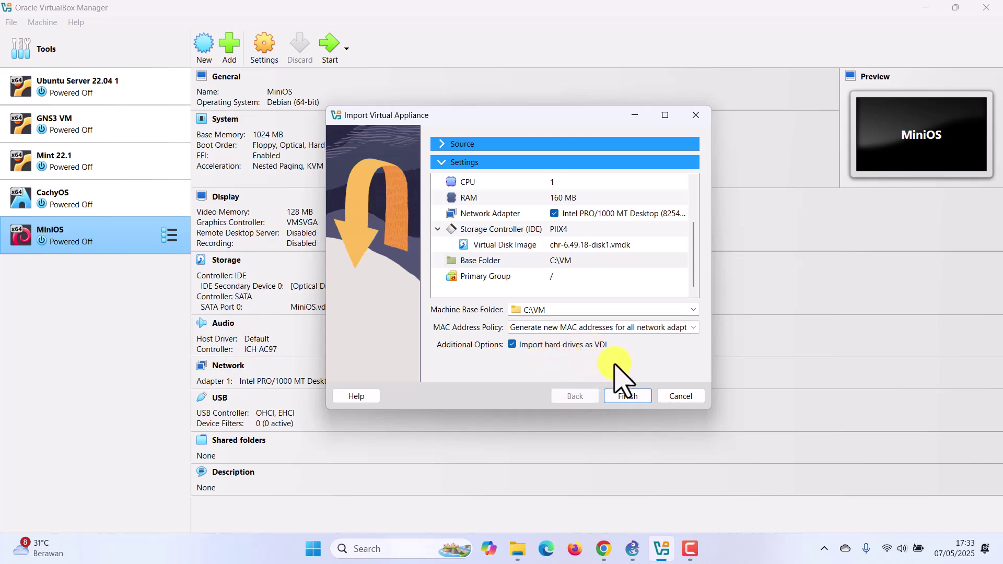
pyautogui.click(627, 396)
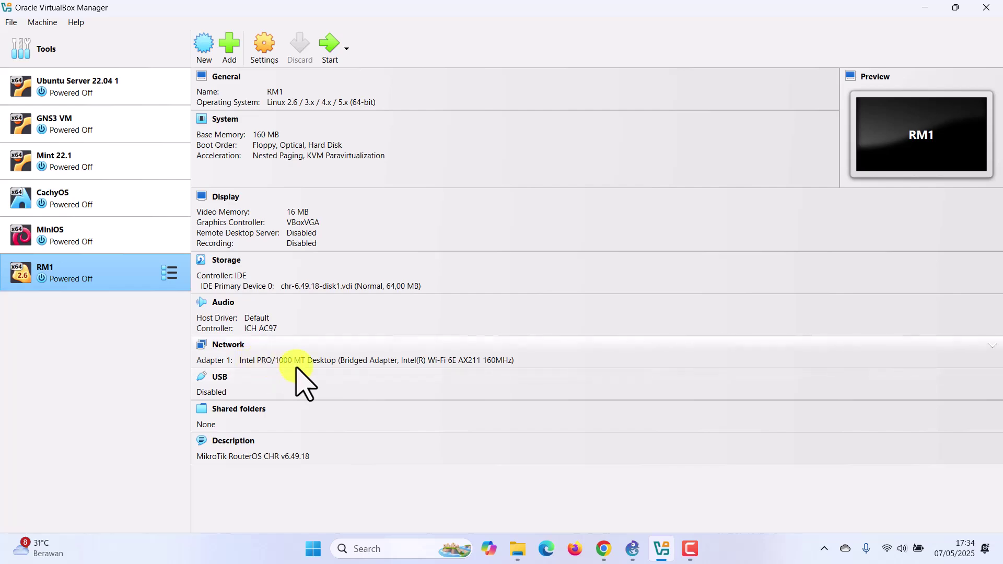
# Open RM1's network settings and attach Adapter 1 to NAT
pyautogui.click(228, 345)
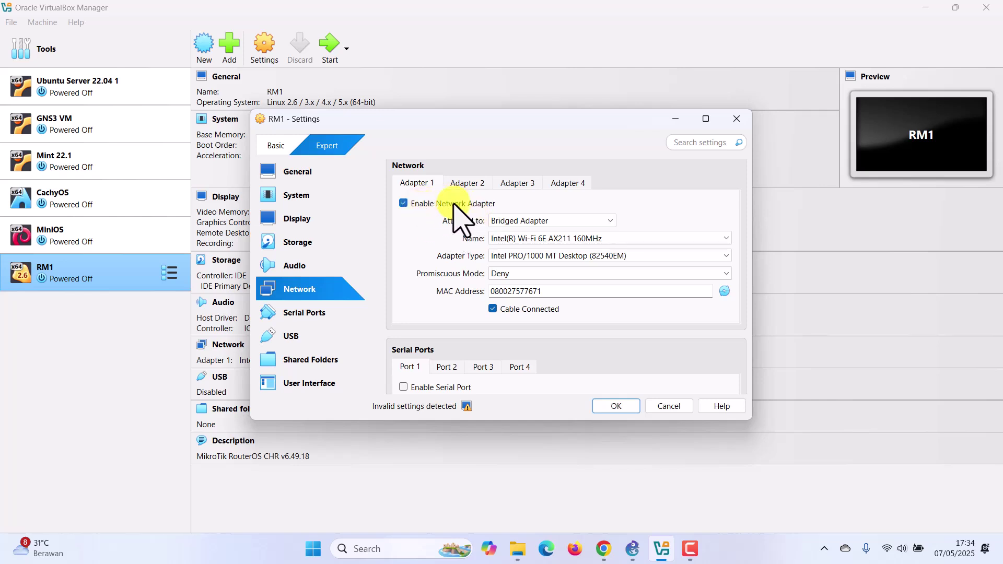
pyautogui.click(566, 239)
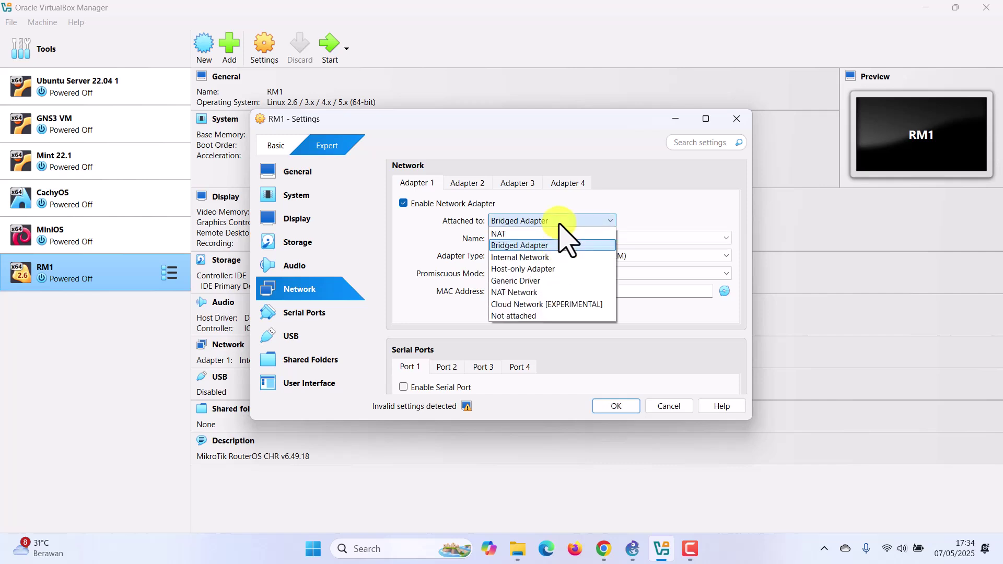
pyautogui.click(509, 234)
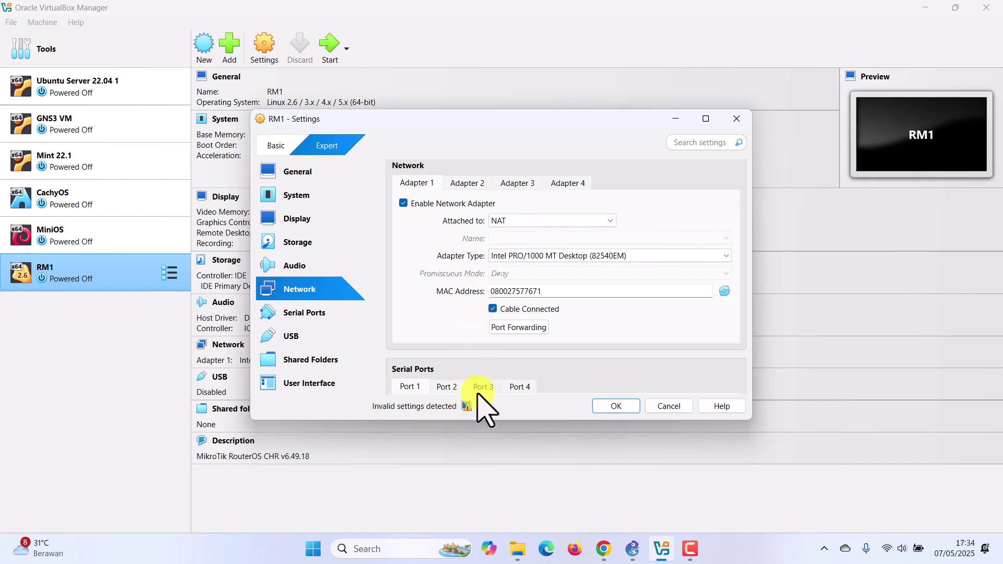
# Check the invalid settings notice and set RM1's display Graphics Controller to VMSVGA
pyautogui.moveTo(468, 406)
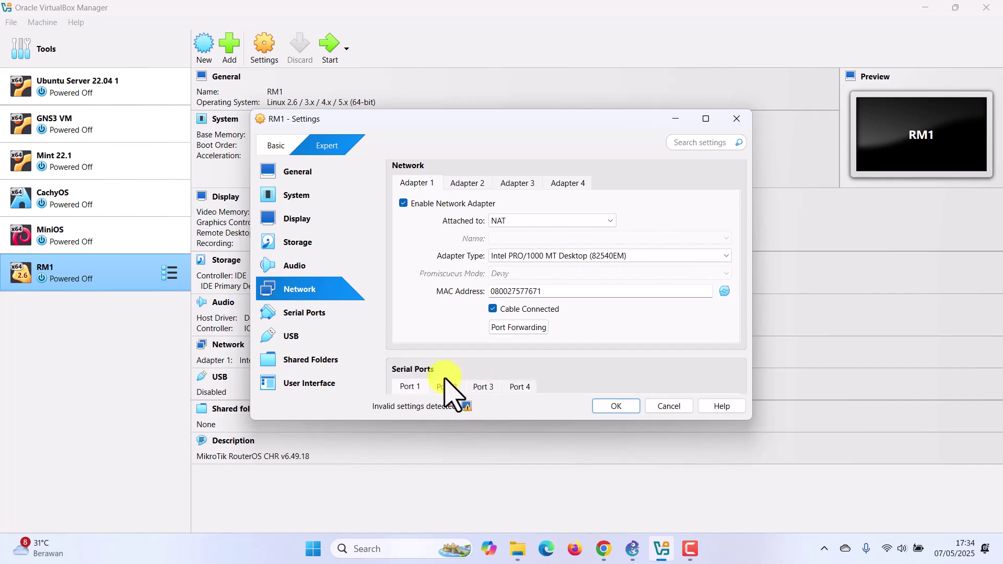
pyautogui.click(296, 222)
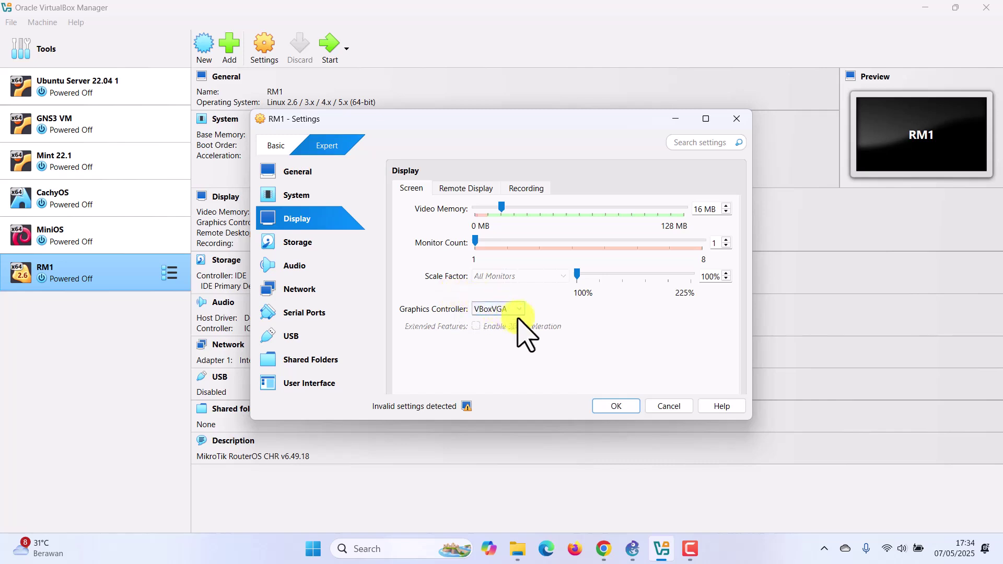
pyautogui.click(517, 309)
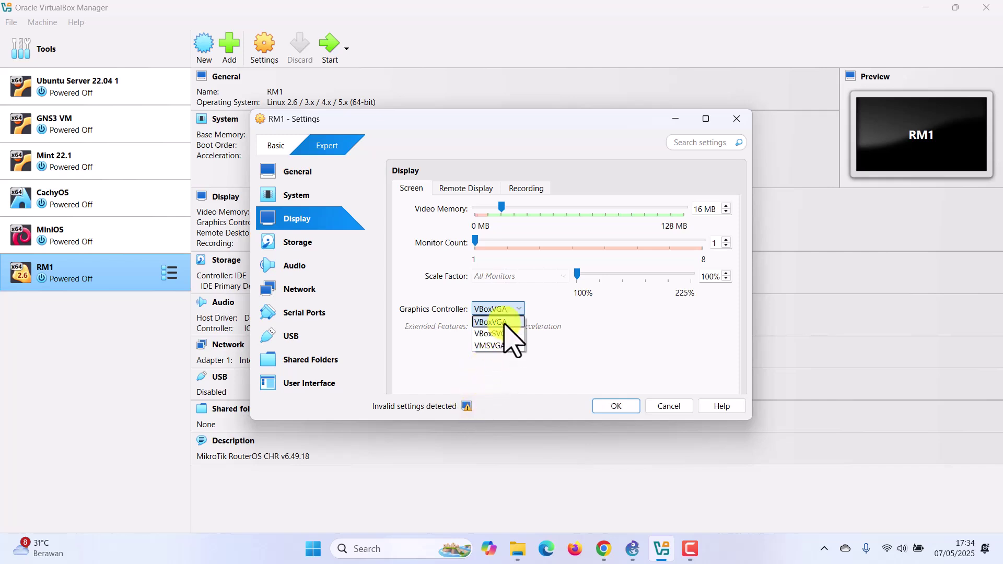
pyautogui.click(499, 346)
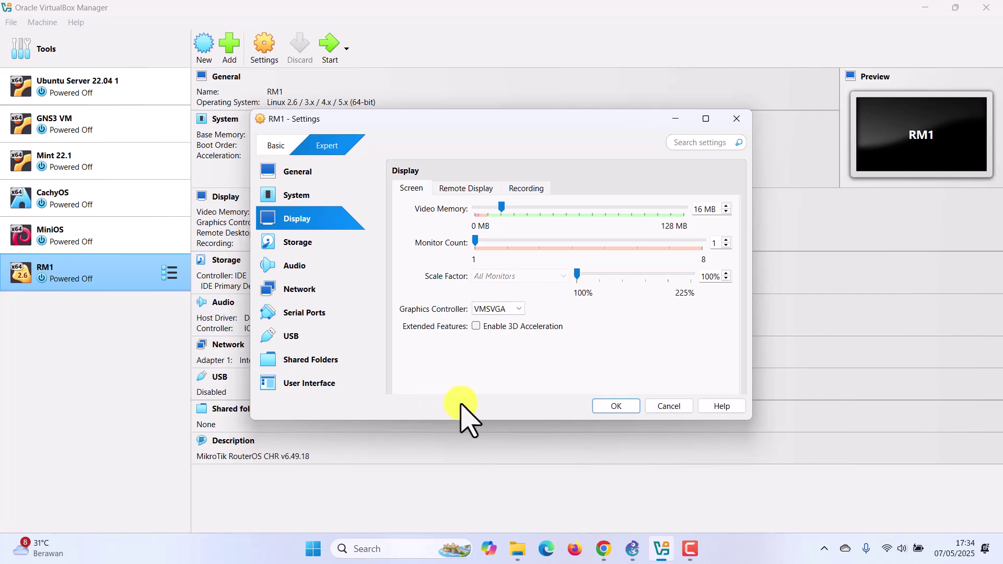
# Review the network settings of RM1's adapters and save the machine's settings
pyautogui.click(308, 290)
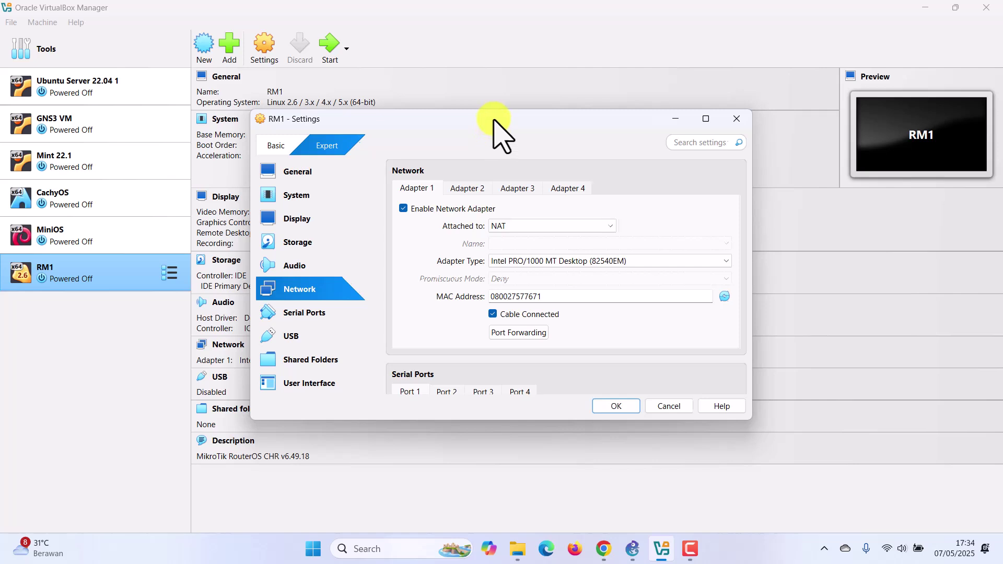
pyautogui.moveTo(492, 120); pyautogui.dragTo(507, 112)
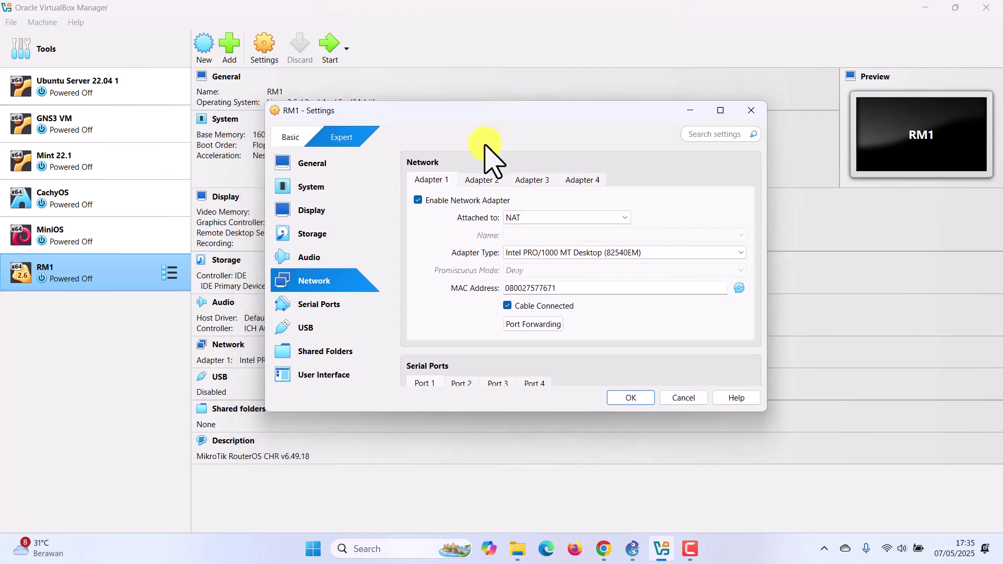
pyautogui.click(475, 179)
pyautogui.click(531, 180)
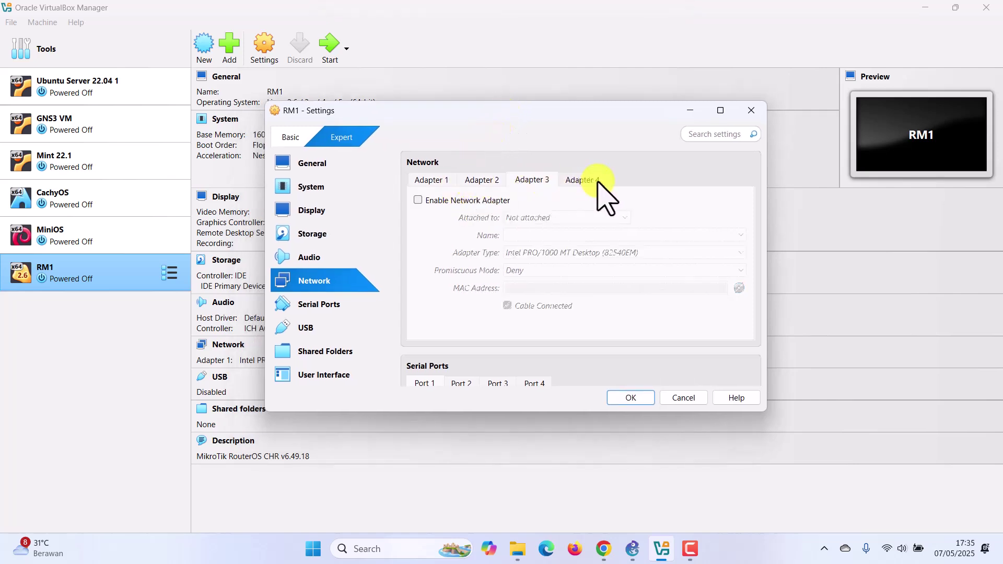
pyautogui.click(473, 182)
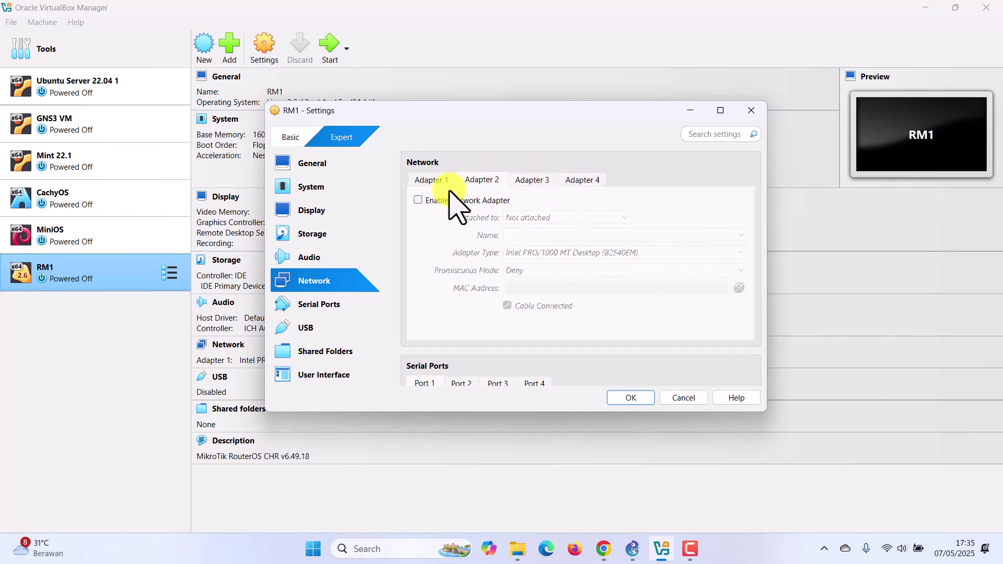
pyautogui.click(522, 182)
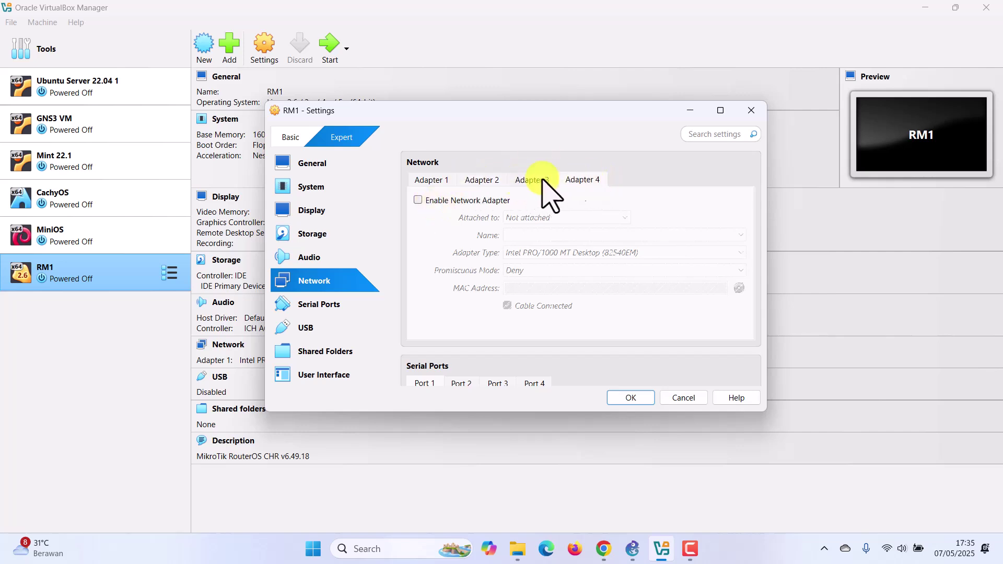
pyautogui.click(488, 180)
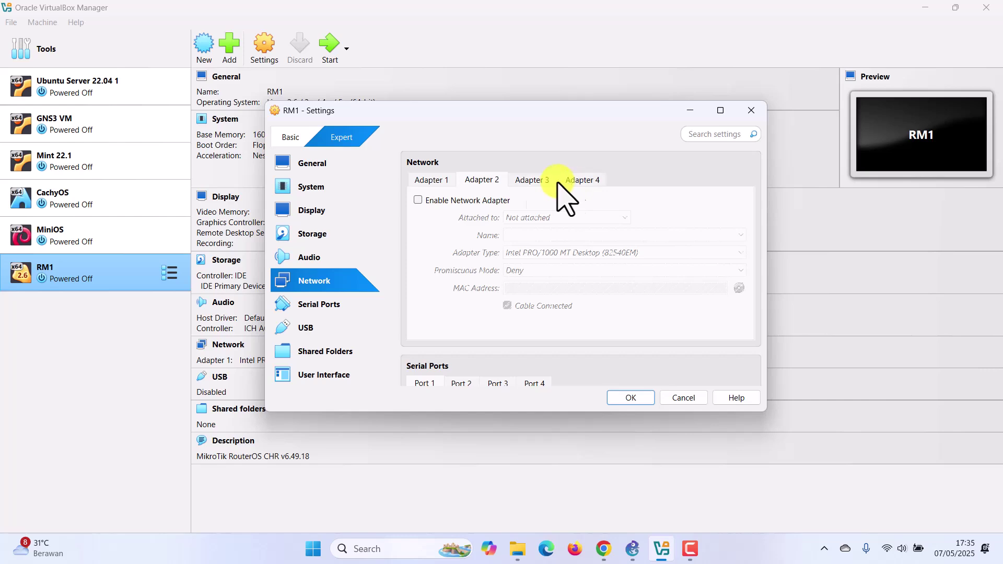
pyautogui.click(630, 398)
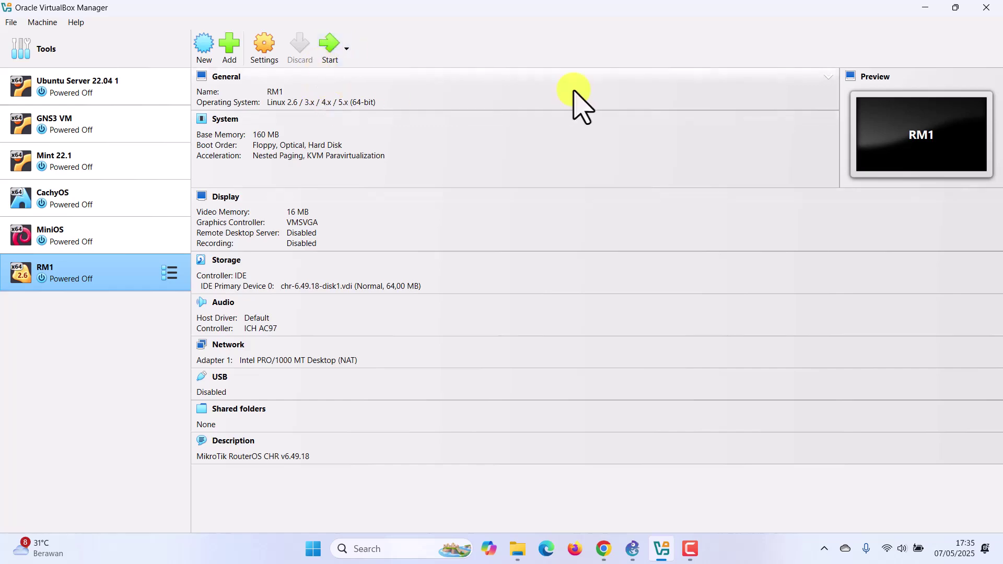
# Minimize VirtualBox Manager, switch to GNS3, and open the VirtualBox VMs template page in Preferences
pyautogui.click(925, 8)
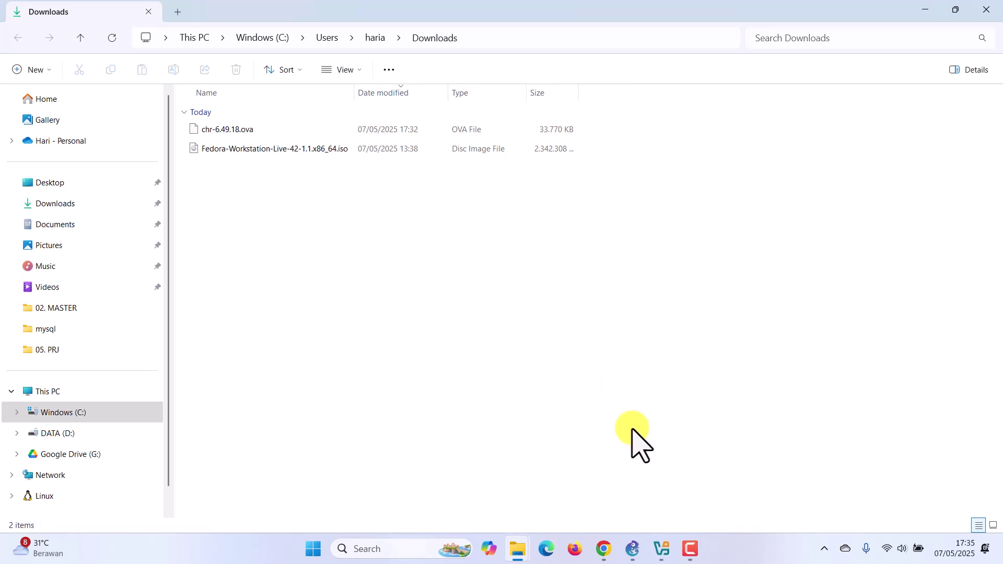
pyautogui.click(633, 550)
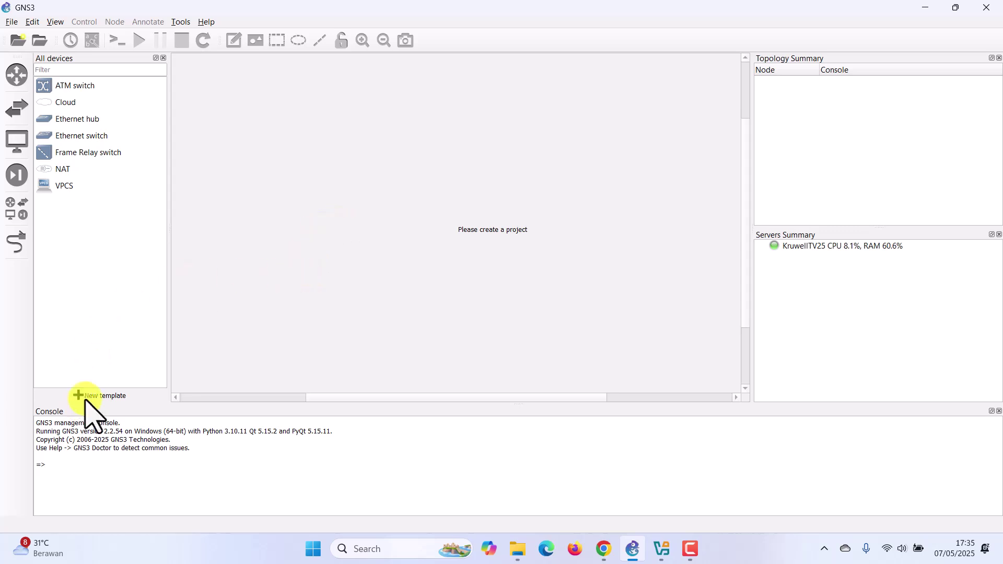
pyautogui.click(31, 22)
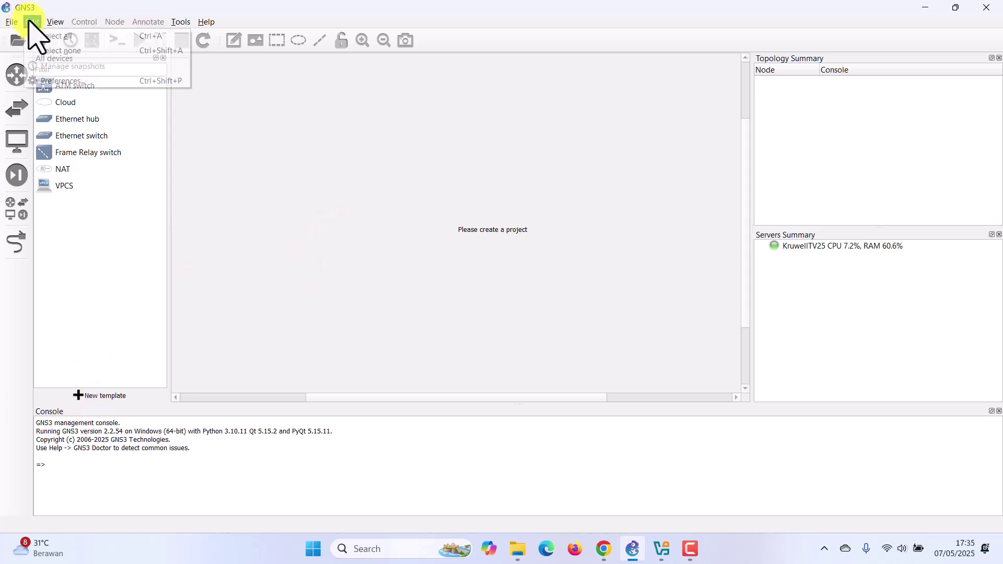
pyautogui.click(61, 82)
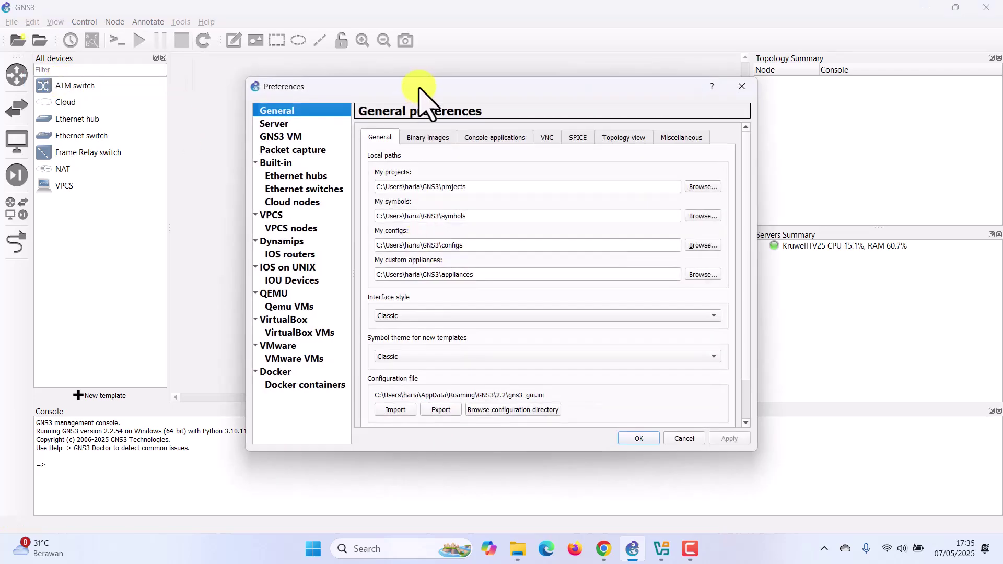
pyautogui.moveTo(416, 88); pyautogui.dragTo(409, 34)
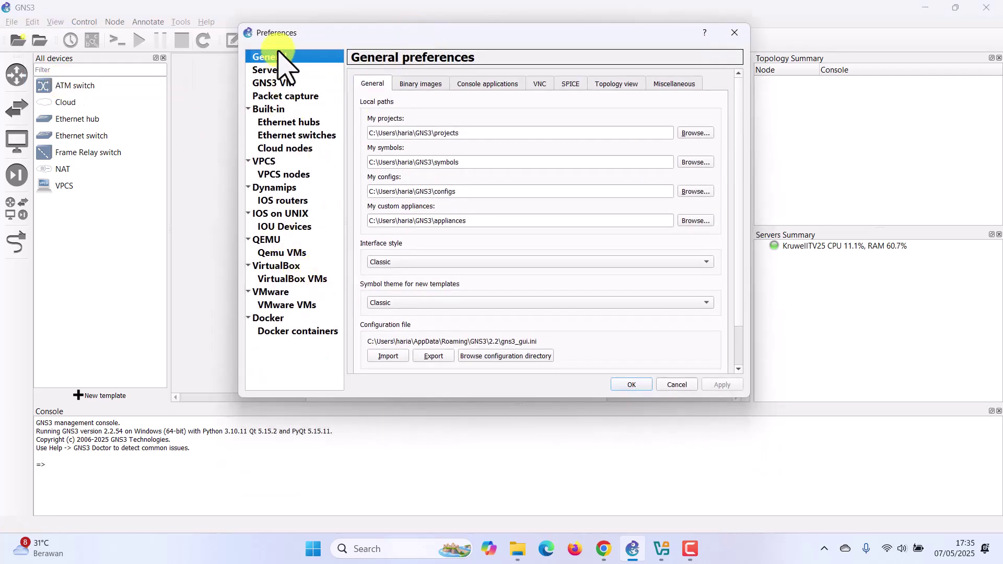
pyautogui.moveTo(292, 35); pyautogui.dragTo(329, 40)
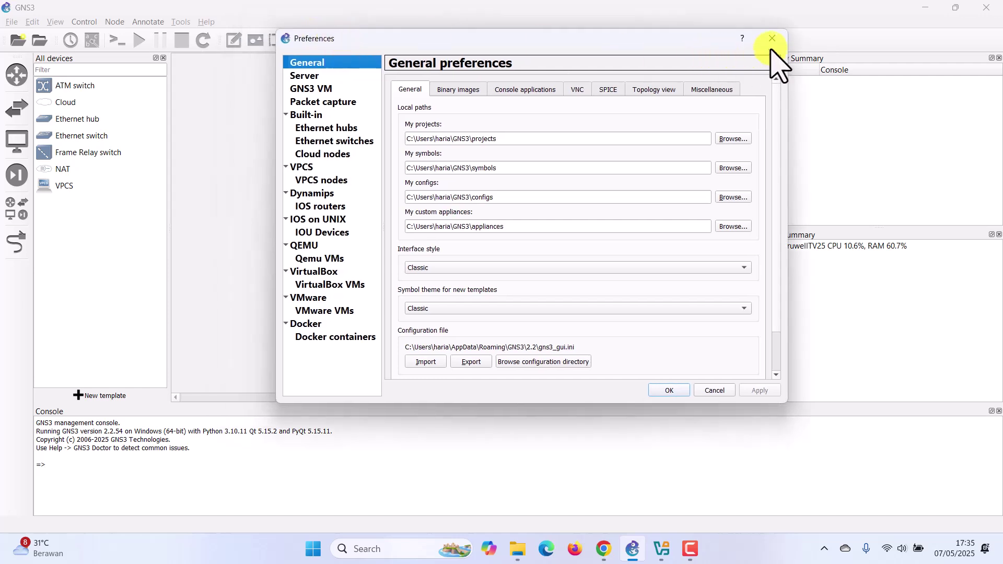
pyautogui.click(328, 285)
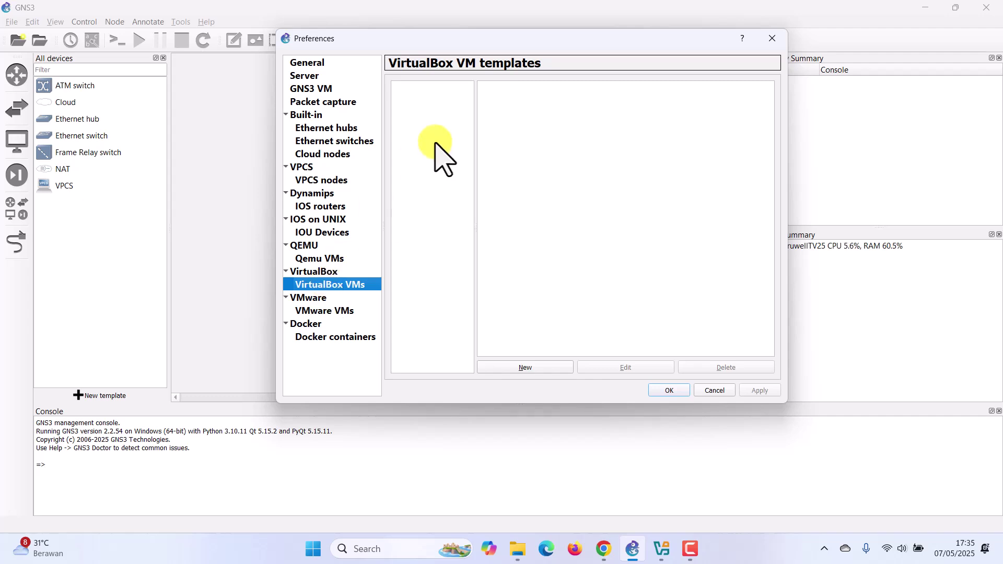
# Create a new VirtualBox VM template from the RM1 virtual machine
pyautogui.click(537, 367)
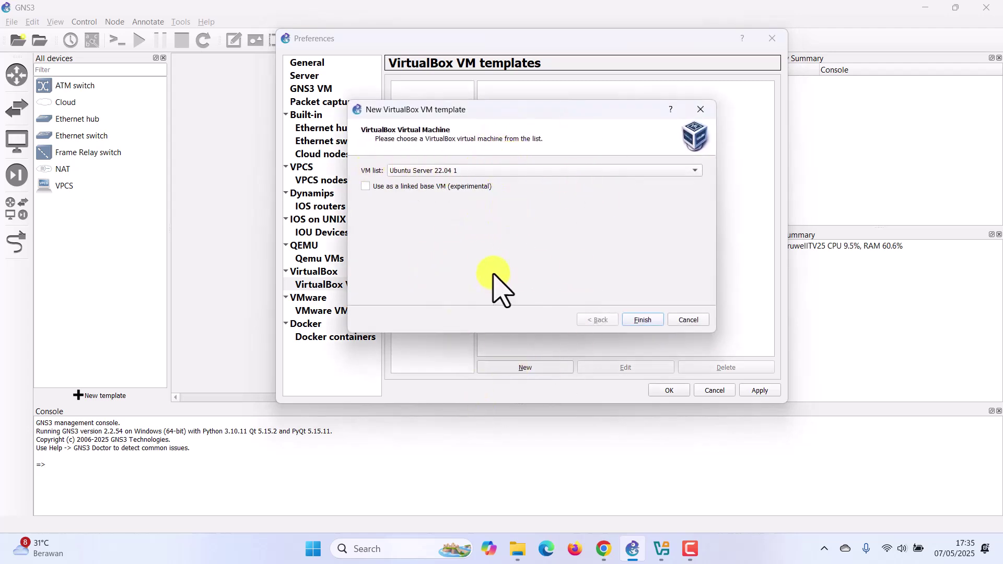
pyautogui.click(693, 171)
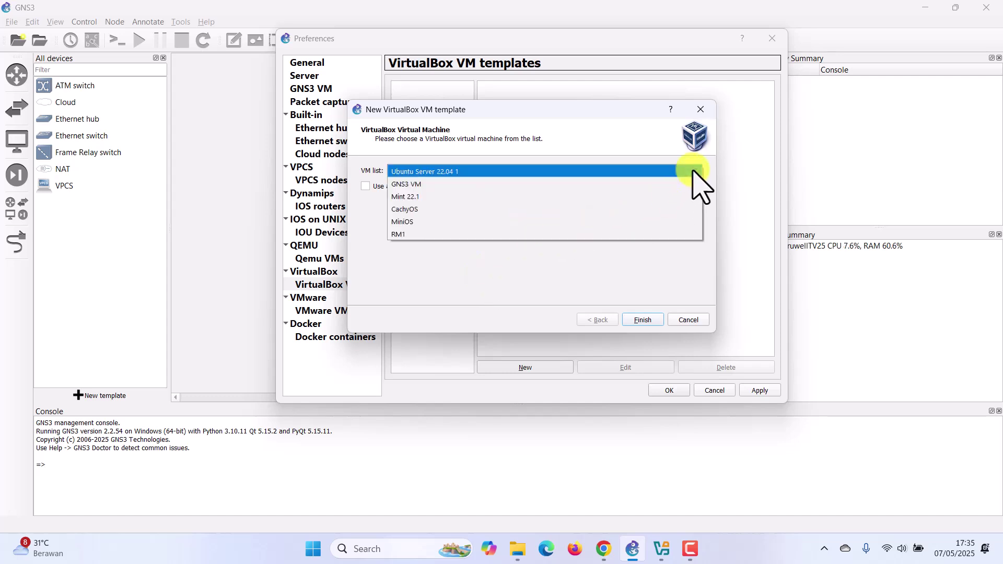
pyautogui.click(406, 235)
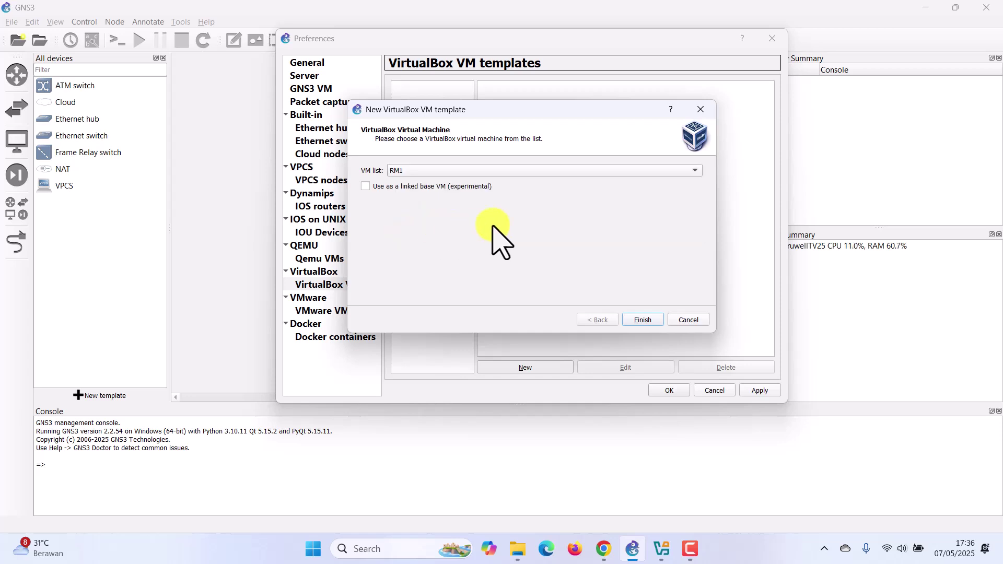
pyautogui.click(642, 319)
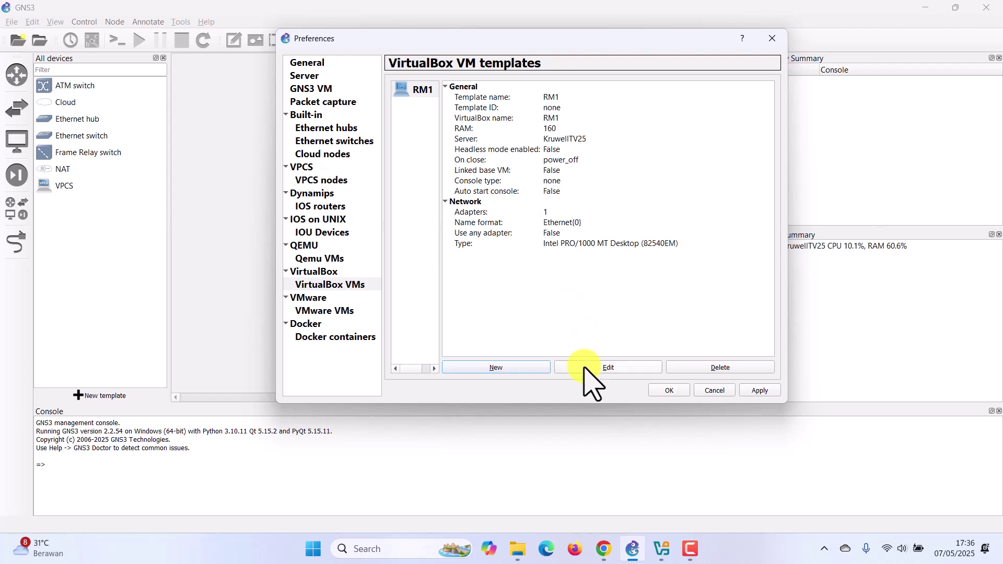
# Edit the RM1 template and set its symbol to the classic router from the symbols library
pyautogui.click(606, 367)
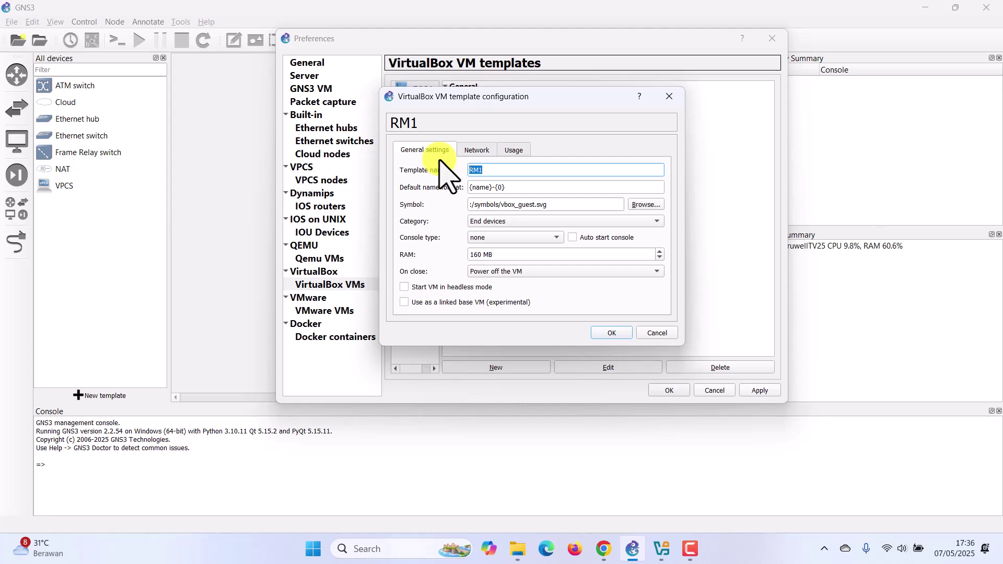
pyautogui.click(486, 170)
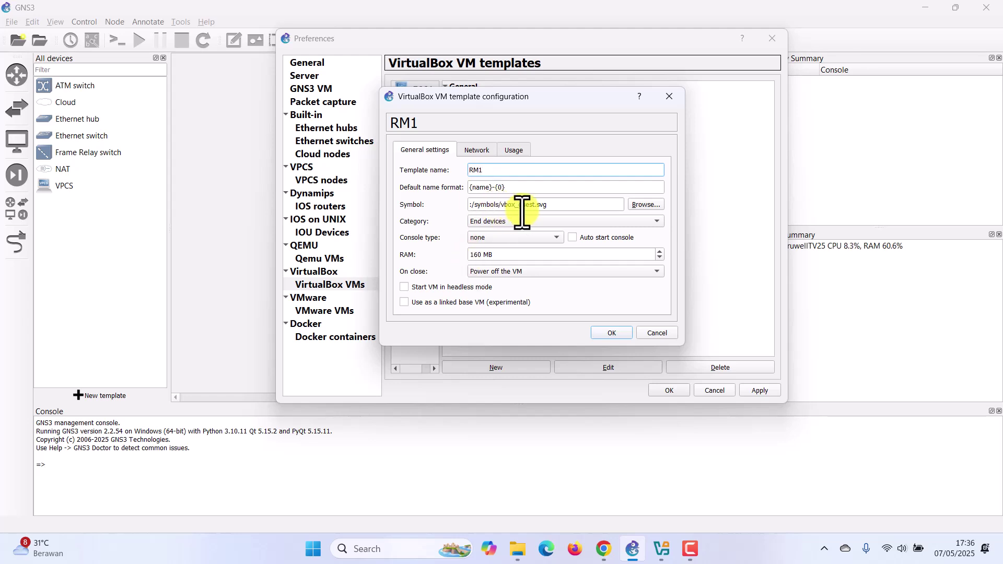
pyautogui.click(653, 204)
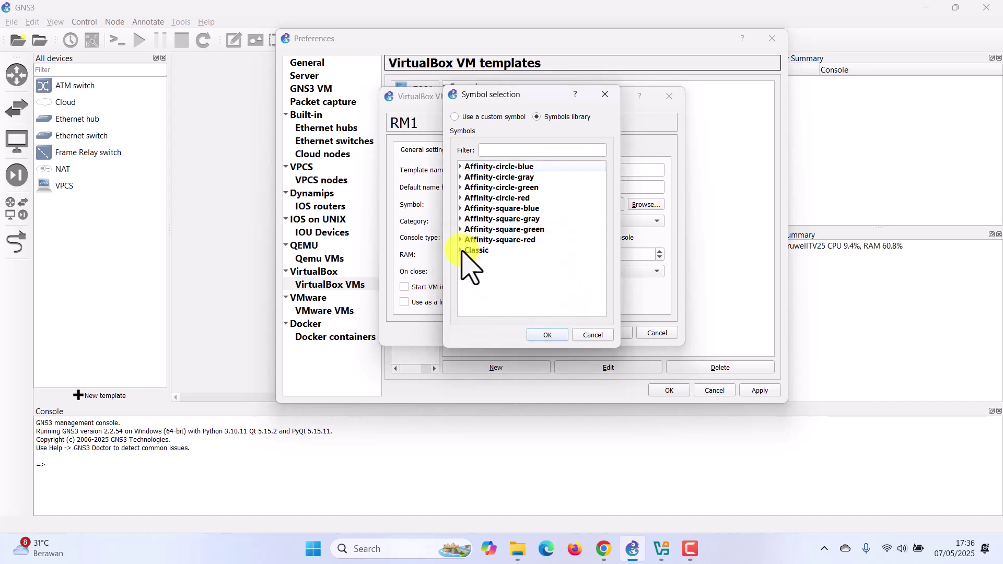
pyautogui.scroll(-15, 544, 246)
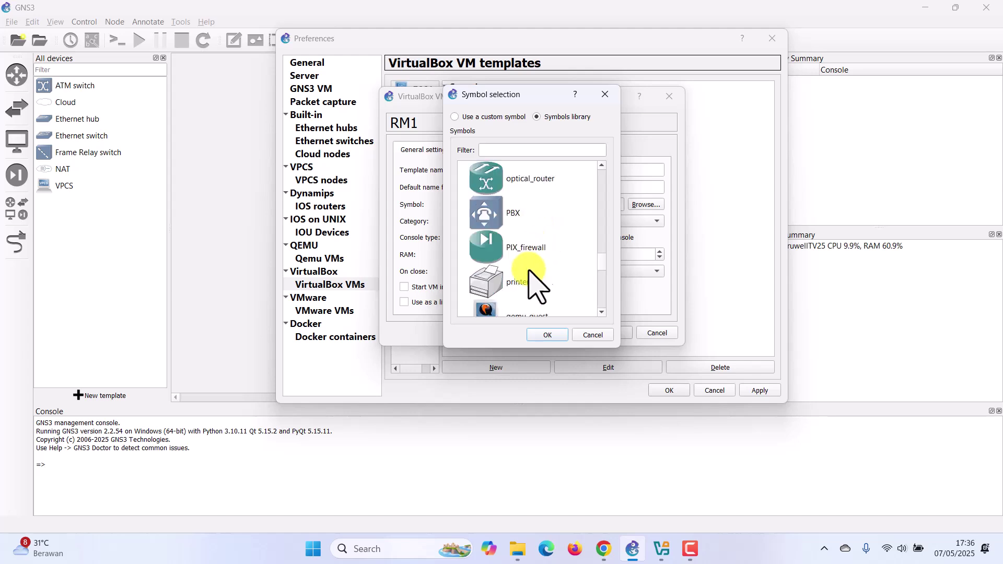
pyautogui.scroll(-3, 523, 257)
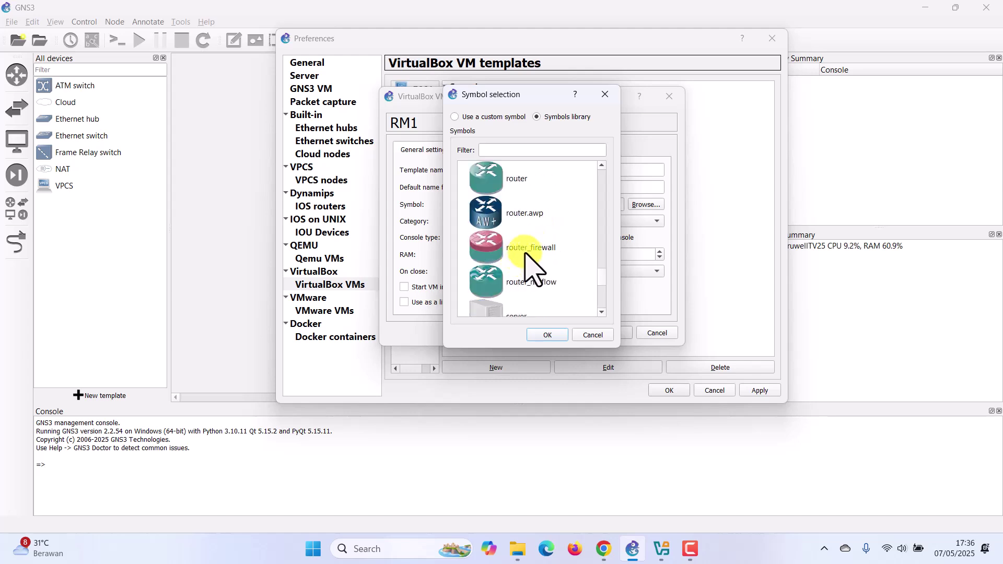
pyautogui.click(487, 180)
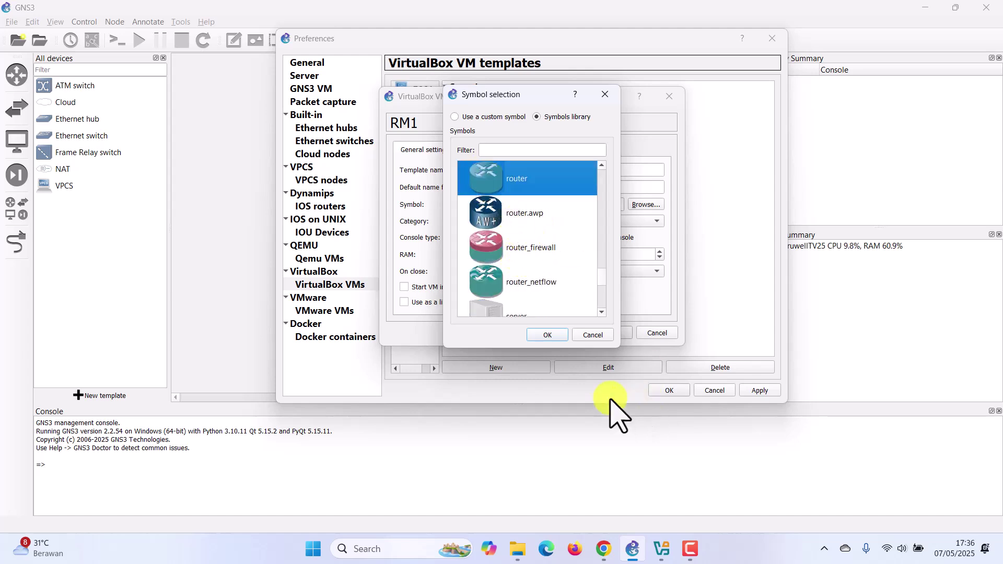
pyautogui.click(547, 335)
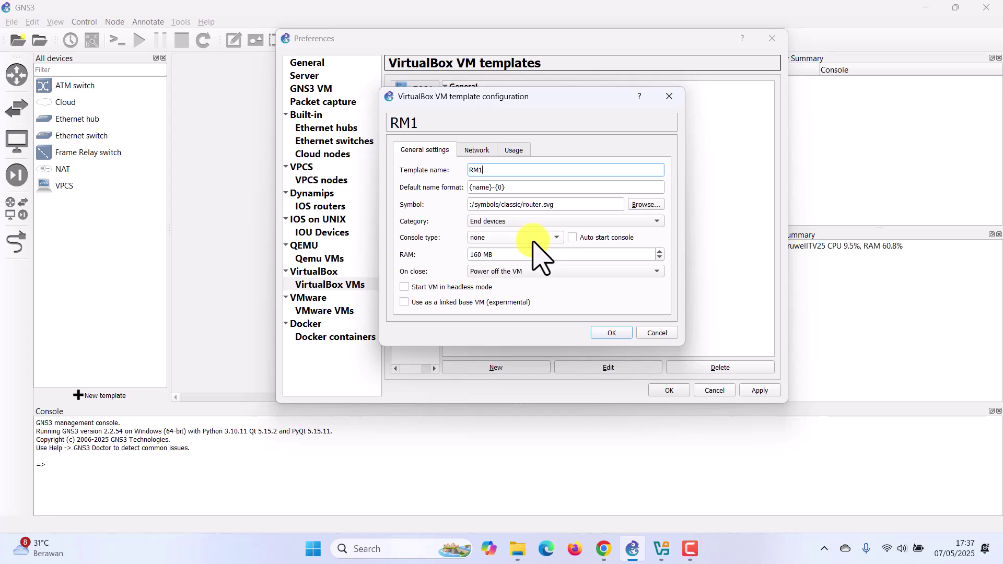
# Configure RM1's network with 4 adapters and the name format Ether{0}, and apply the template preferences
pyautogui.doubleClick(469, 171)
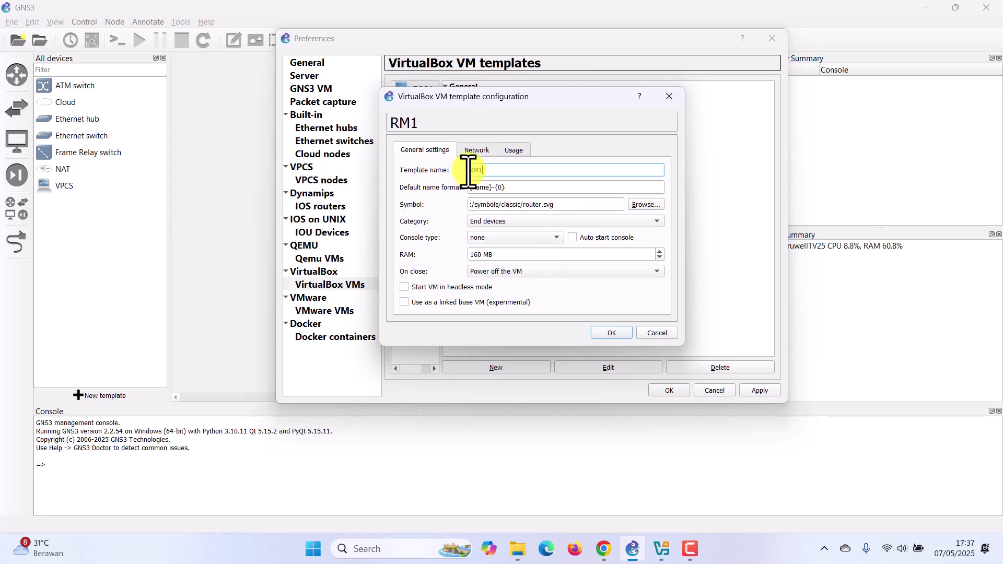
pyautogui.click(476, 152)
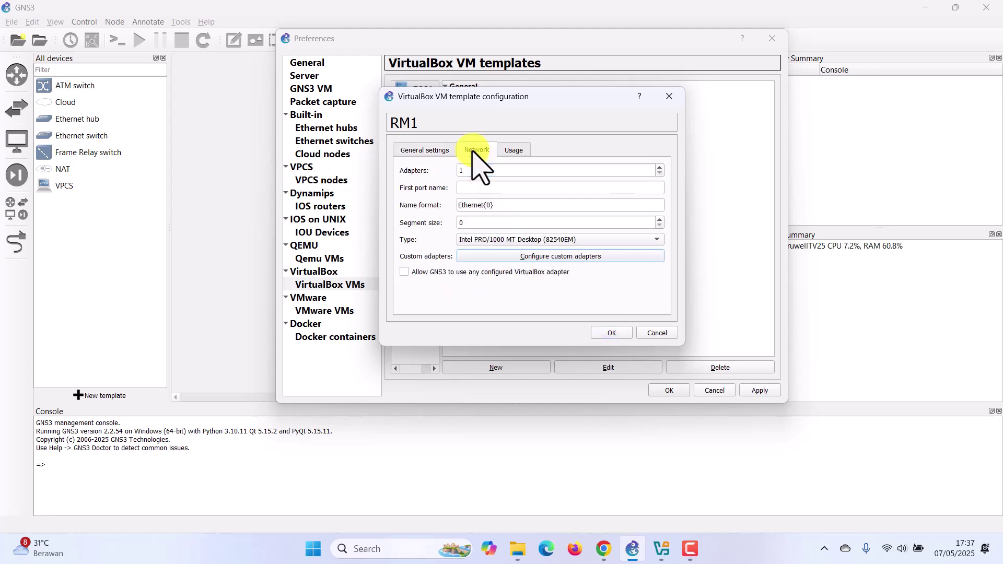
pyautogui.doubleClick(601, 170)
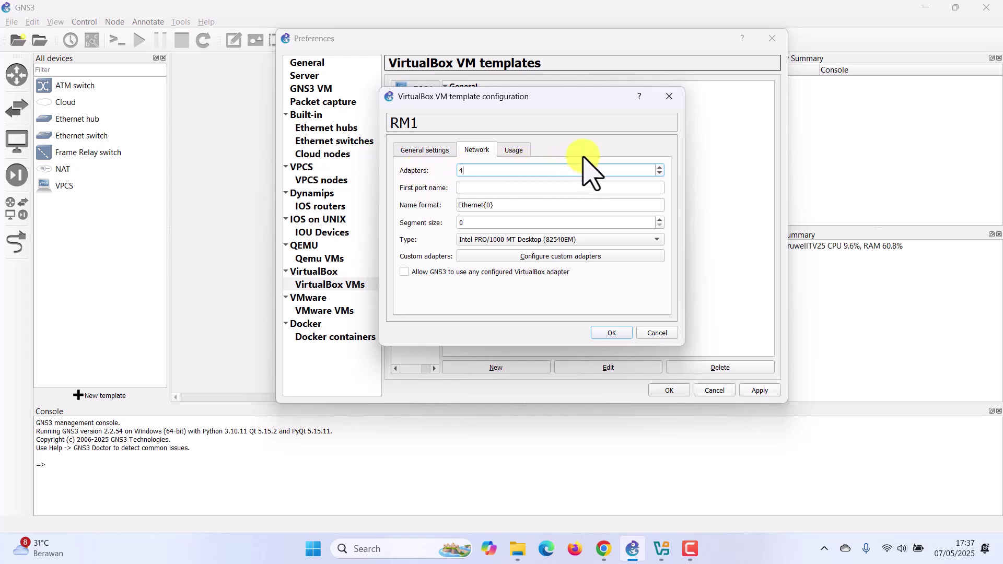
pyautogui.click(492, 190)
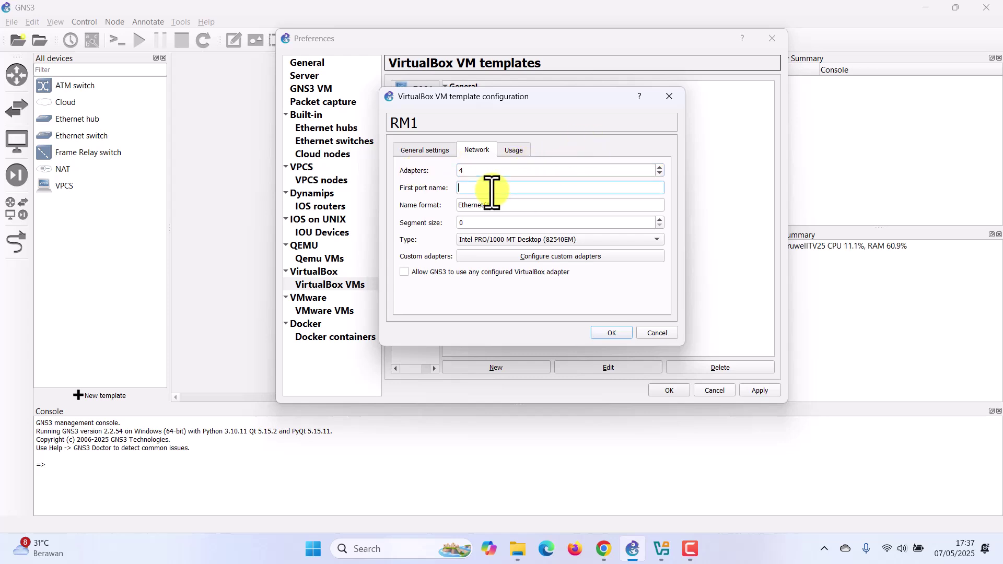
pyautogui.click(465, 205)
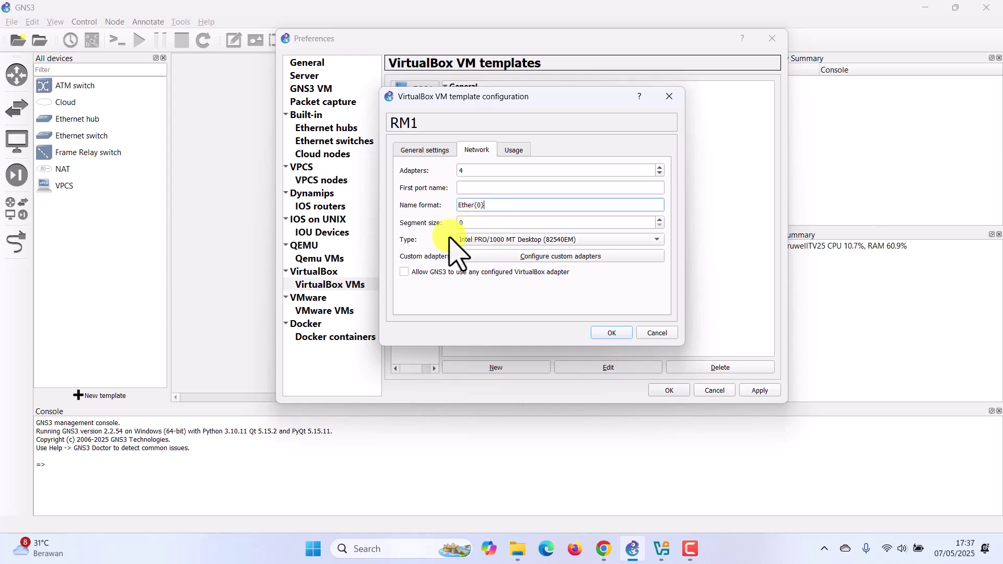
pyautogui.click(607, 333)
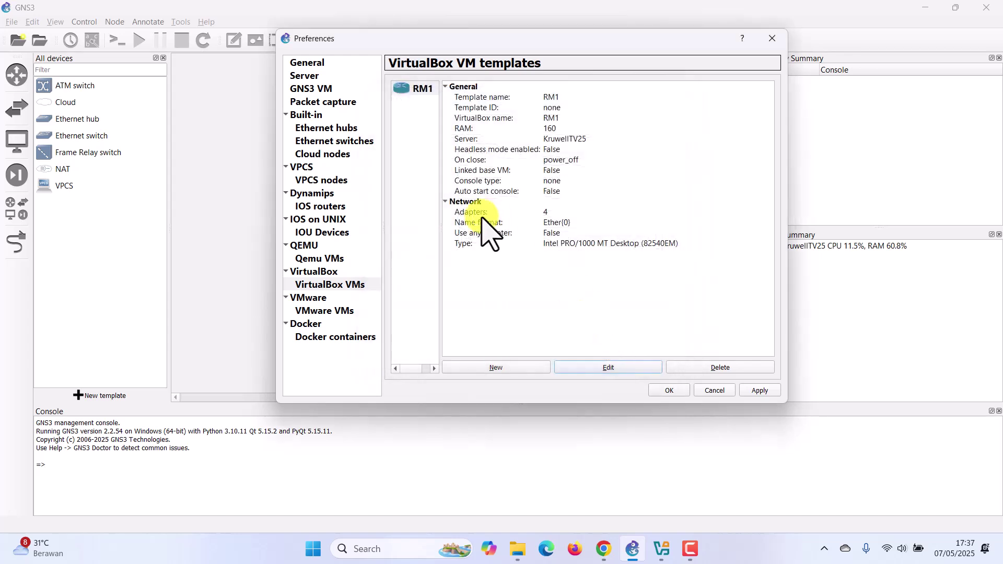
pyautogui.click(758, 392)
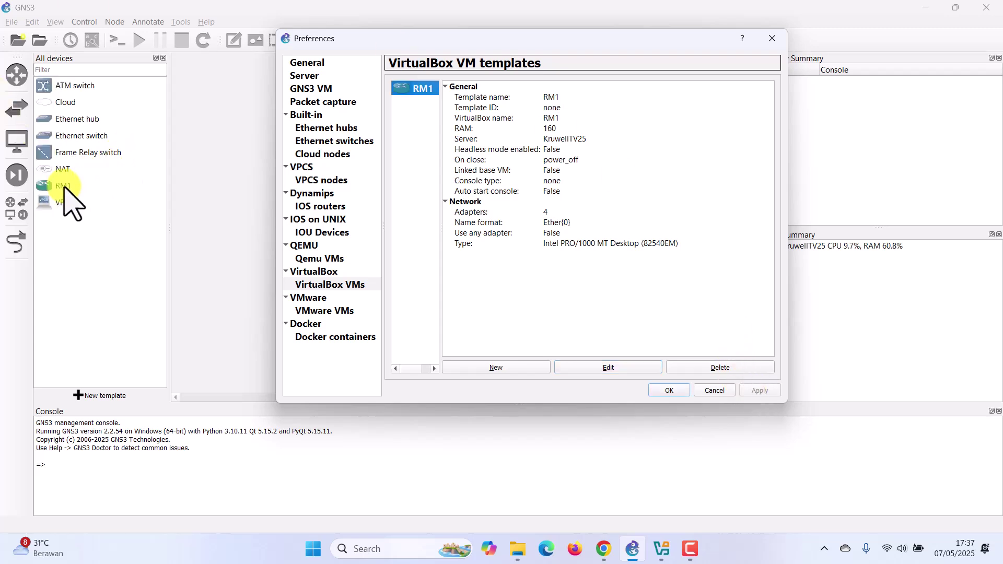
pyautogui.click(667, 392)
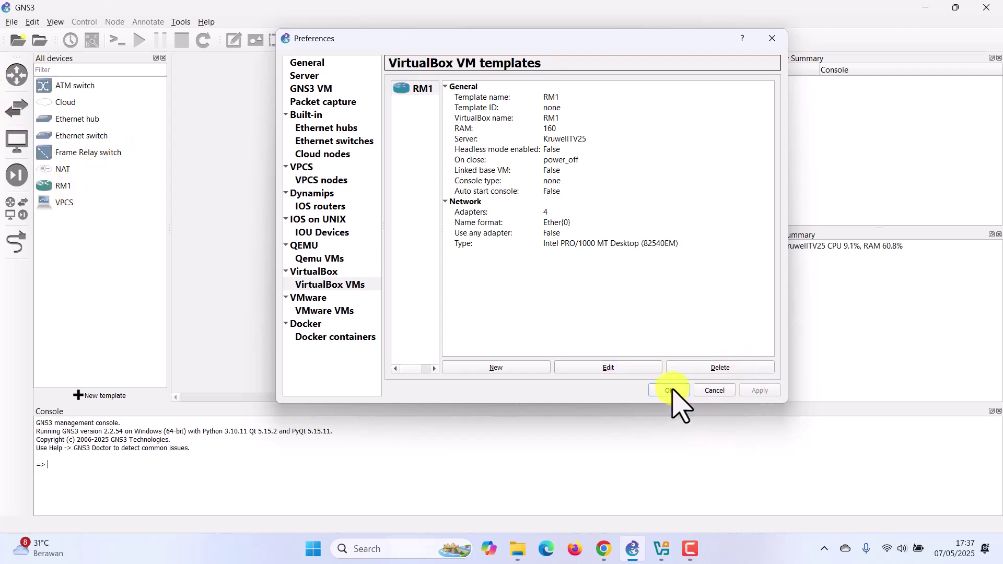
# Select the RM1 device, check the matching RM1 machine in VirtualBox Manager, and return to GNS3
pyautogui.click(112, 186)
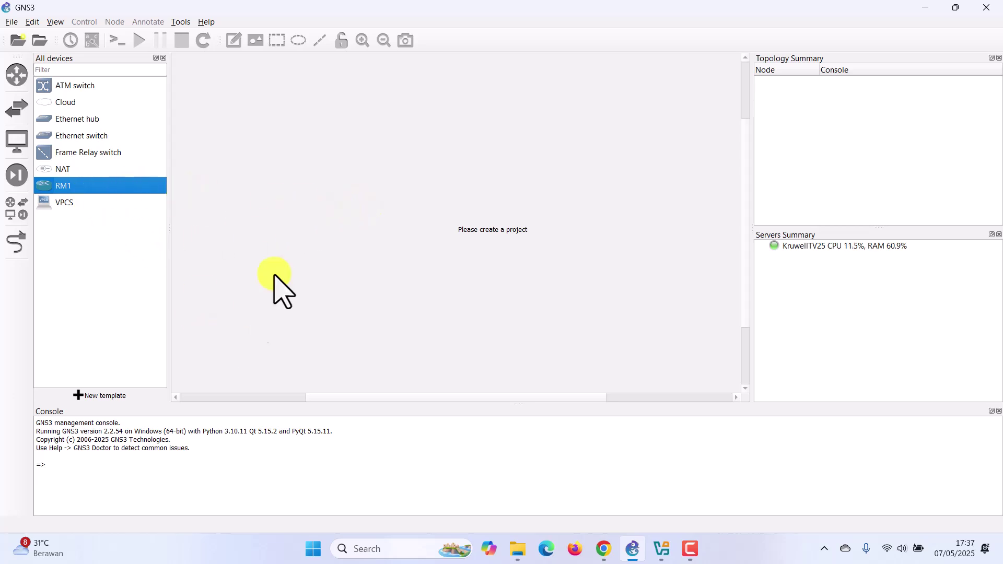
pyautogui.click(662, 547)
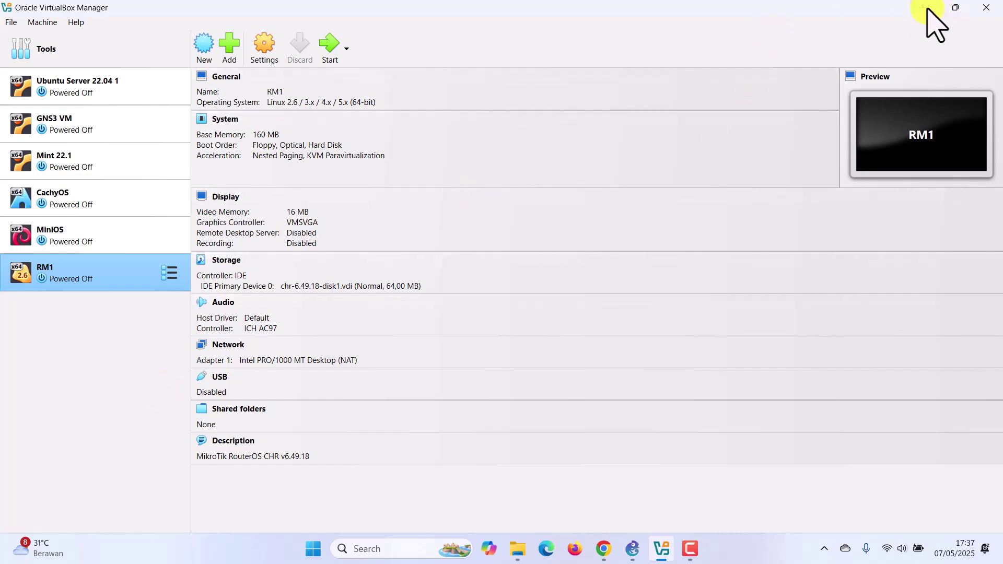
pyautogui.click(927, 7)
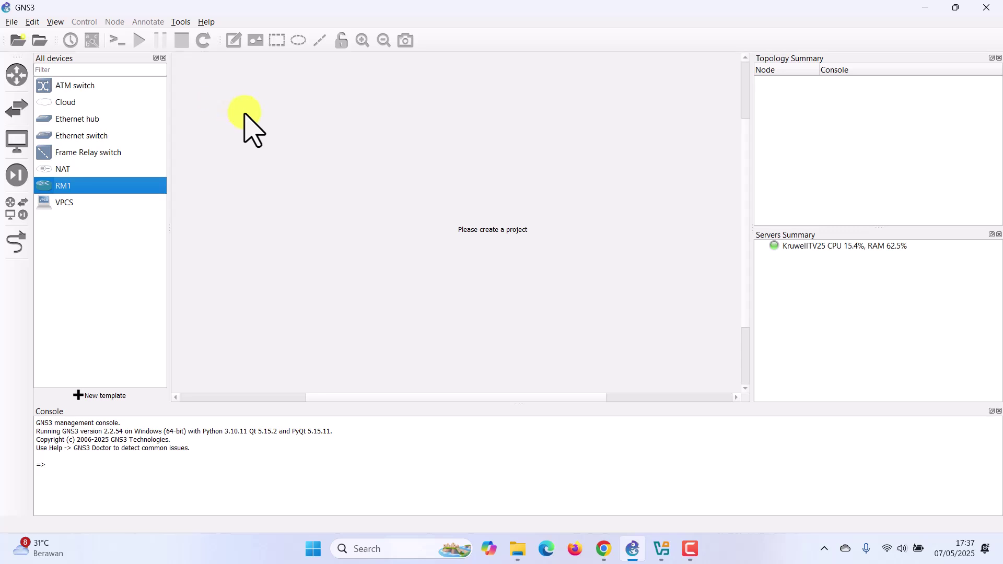
# Open the existing project satu.gns3 from the 00. TEMP\Project GNS3\satu folder on the DATA (D:) drive
pyautogui.click(12, 22)
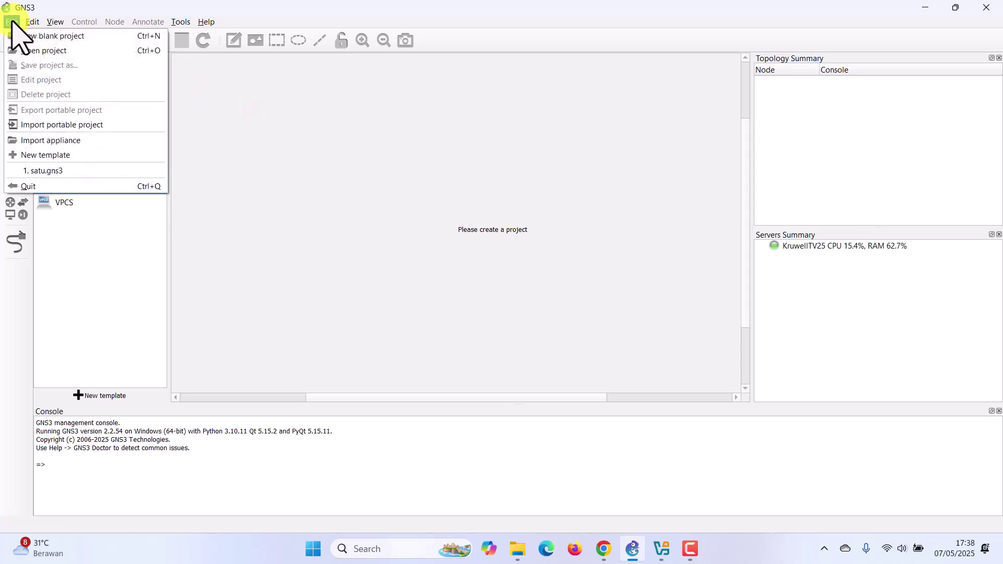
pyautogui.click(61, 51)
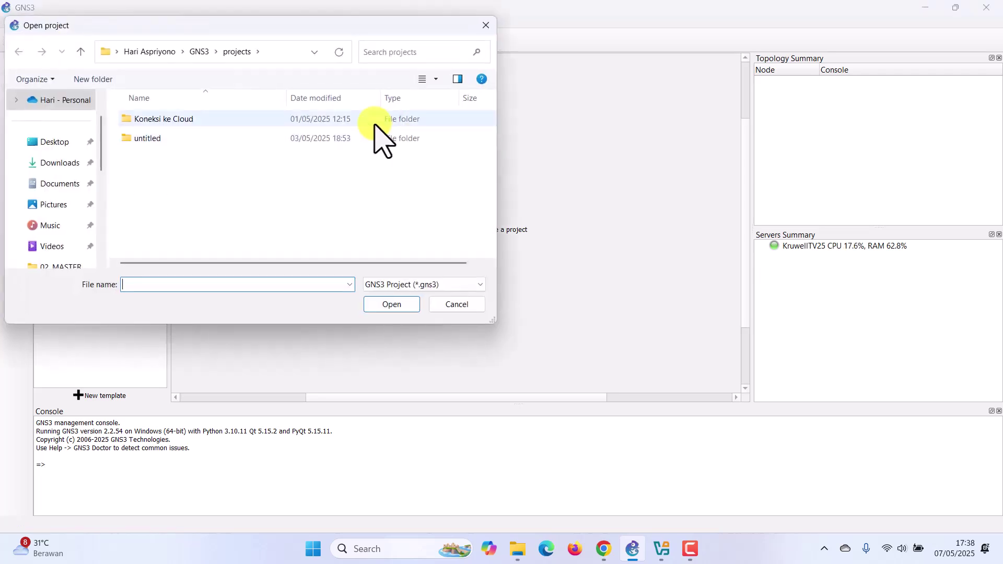
pyautogui.scroll(-1, 54, 209)
pyautogui.scroll(-2, 56, 215)
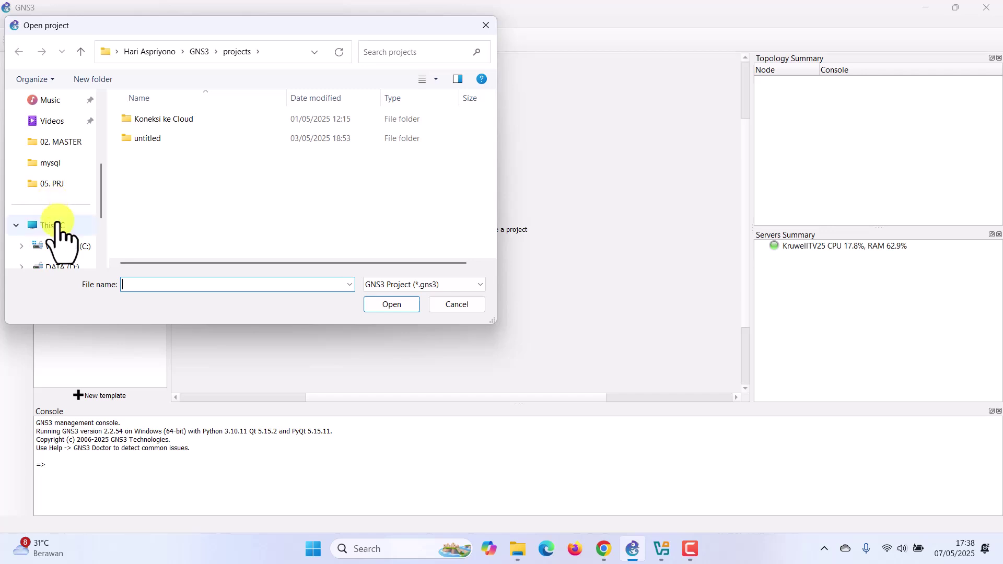
pyautogui.click(67, 204)
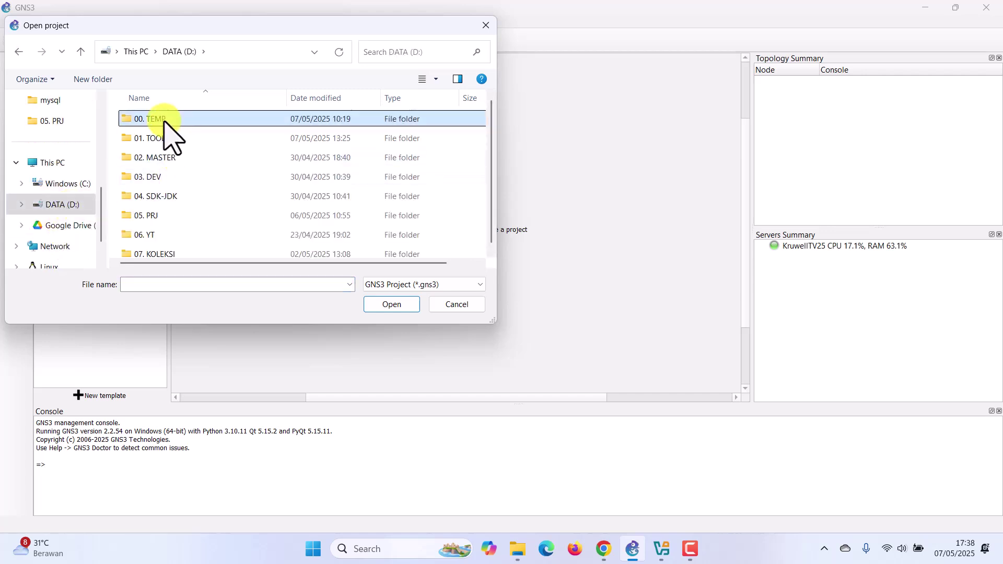
pyautogui.doubleClick(163, 119)
pyautogui.doubleClick(157, 157)
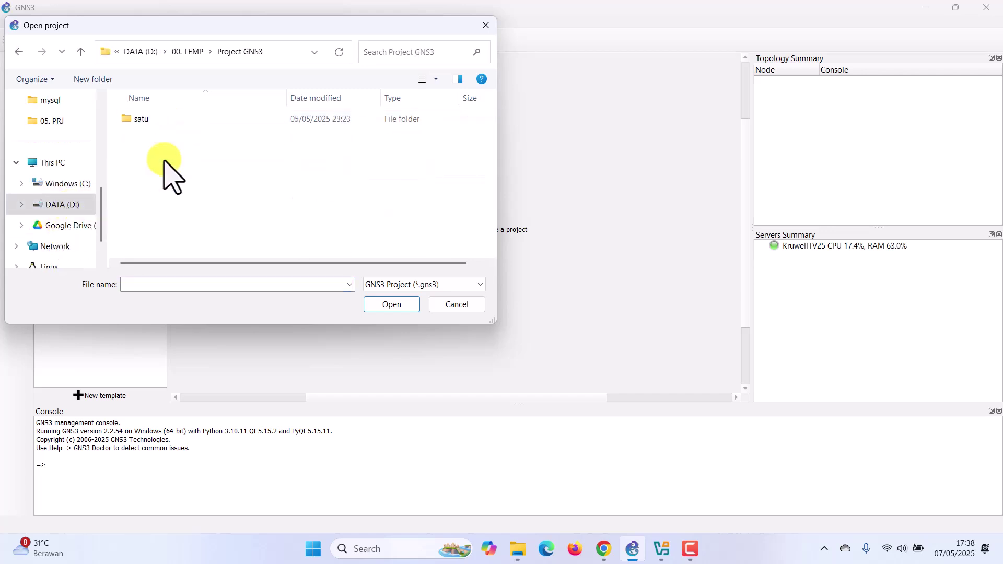
pyautogui.doubleClick(148, 120)
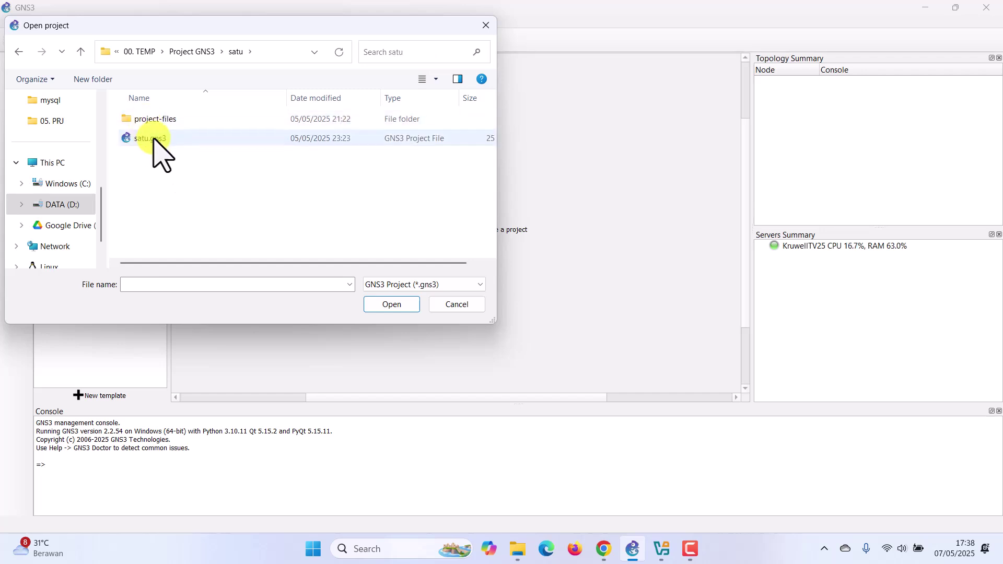
pyautogui.click(152, 139)
pyautogui.click(391, 304)
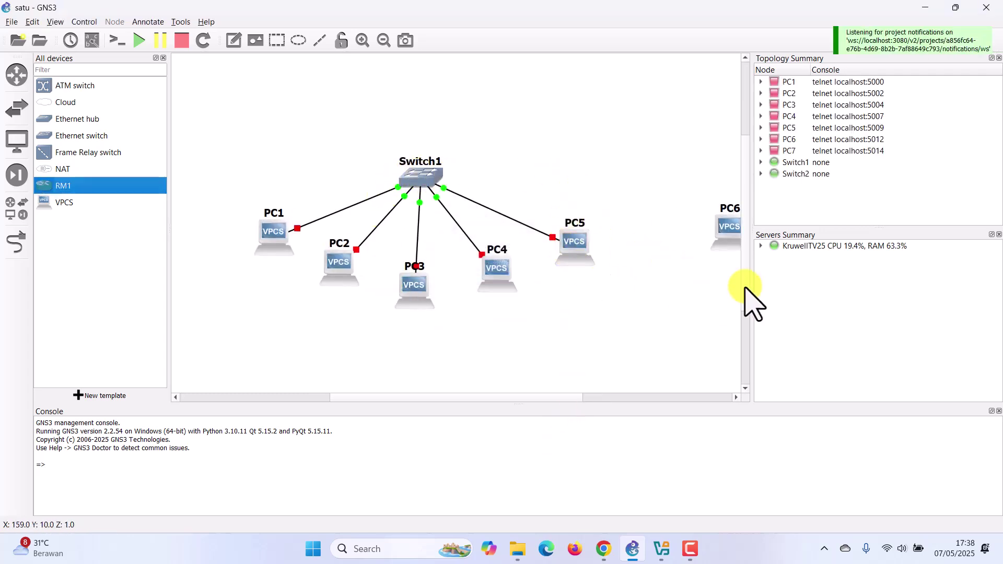
# Widen the topology workspace and start all devices in the project
pyautogui.moveTo(753, 280); pyautogui.dragTo(844, 290)
pyautogui.moveTo(636, 398); pyautogui.dragTo(703, 398)
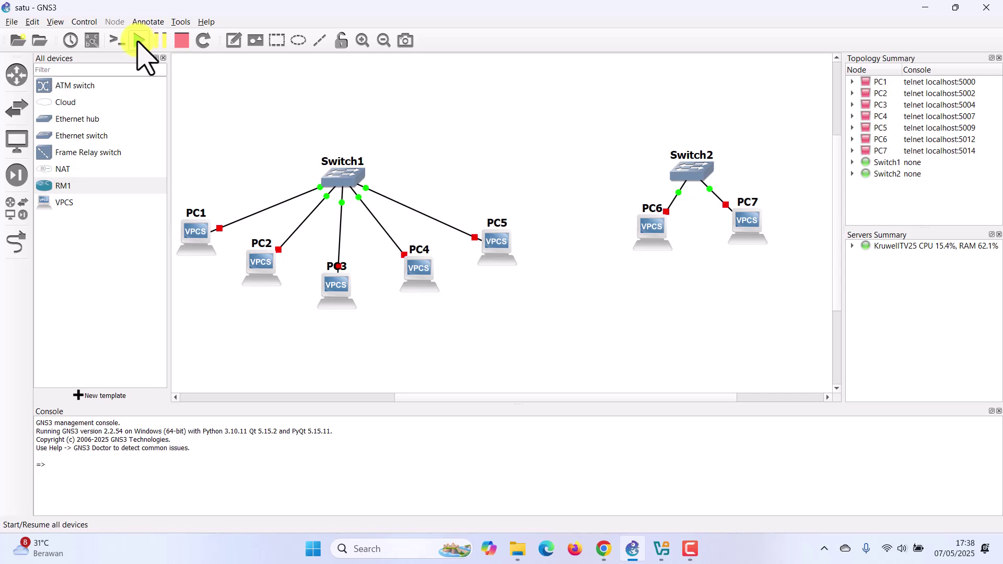
pyautogui.click(138, 40)
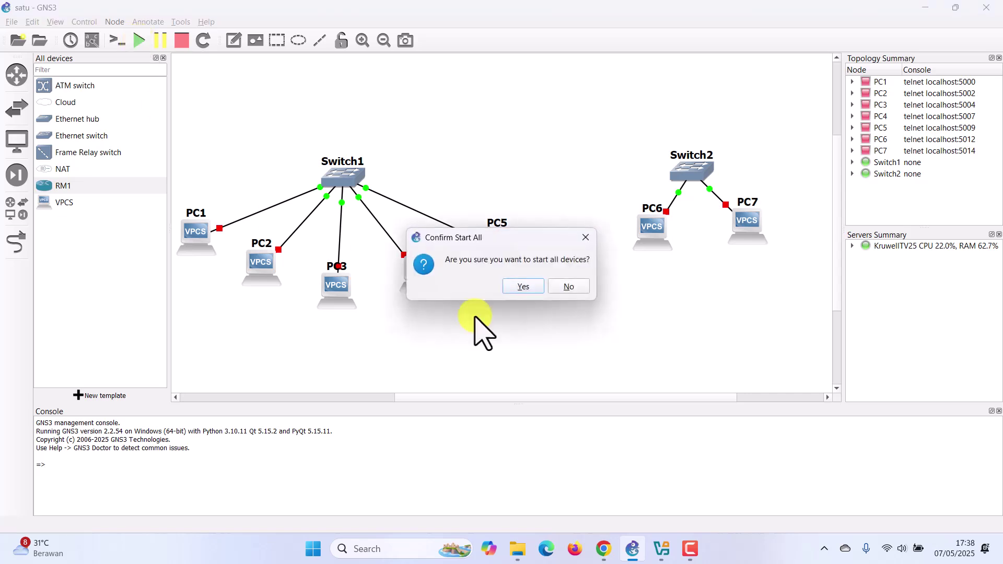
pyautogui.click(522, 286)
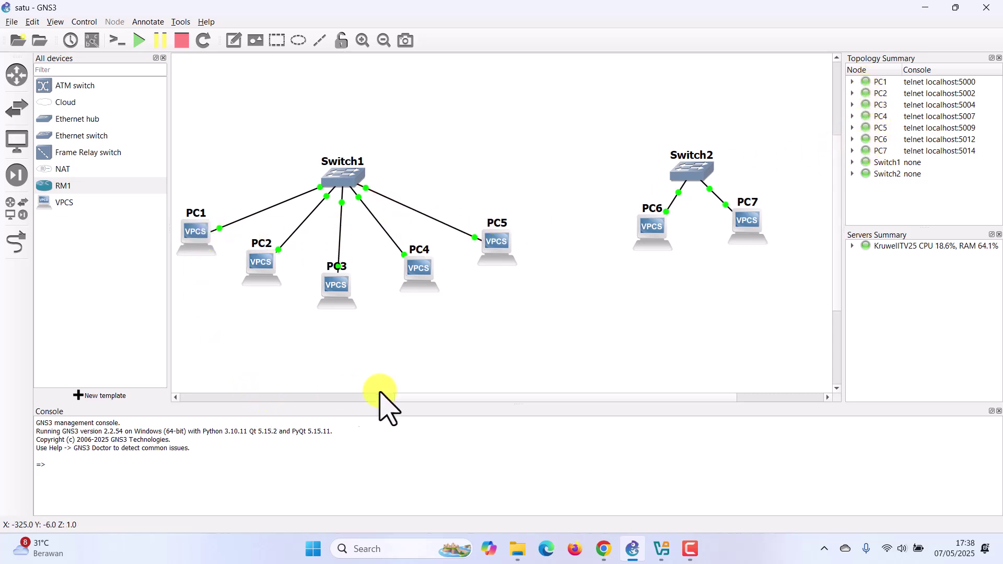
# Open PC1's console, run ? and show ip to check its IP settings, and close the console
pyautogui.moveTo(433, 398); pyautogui.dragTo(459, 409)
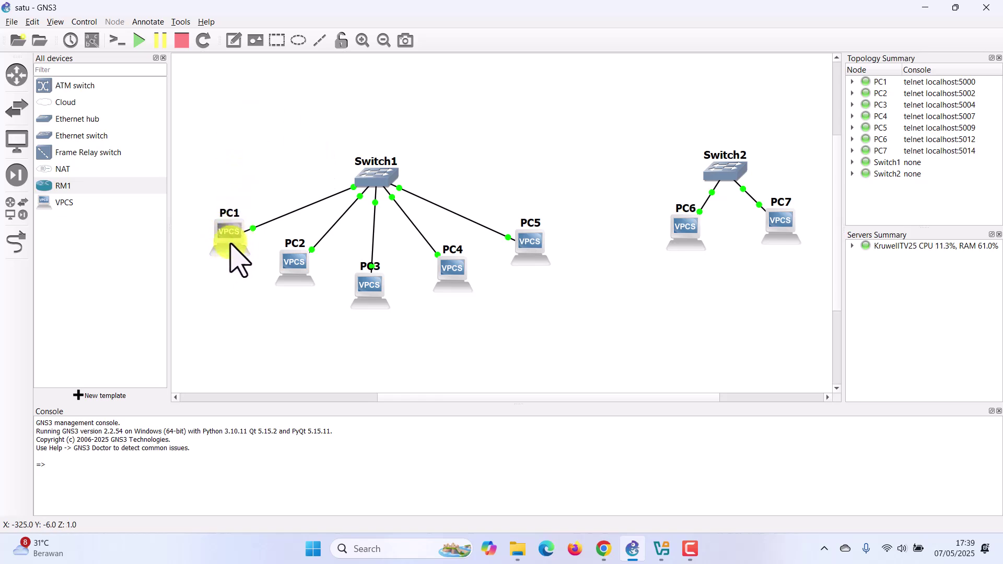
pyautogui.moveTo(231, 237); pyautogui.dragTo(230, 236)
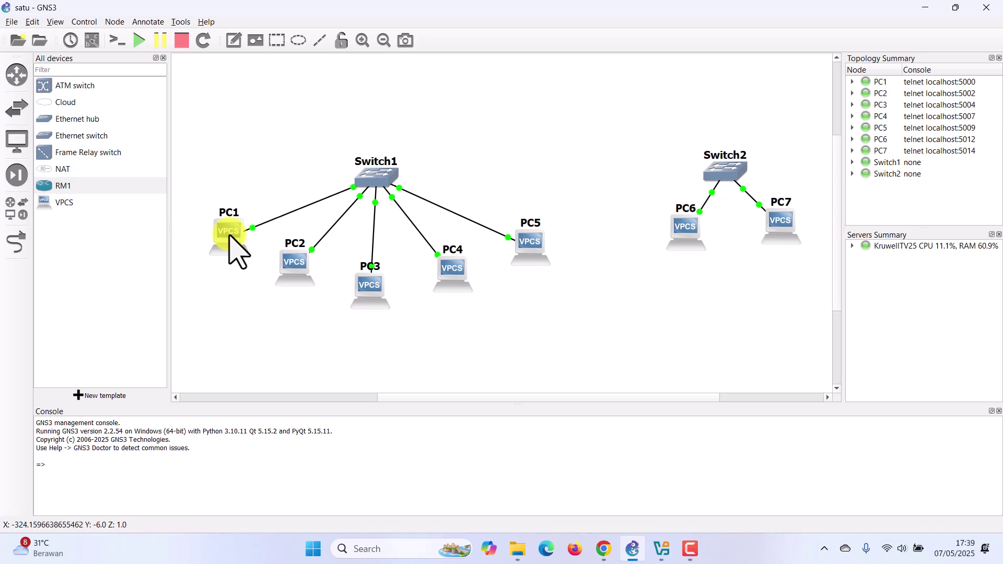
pyautogui.rightClick(231, 237)
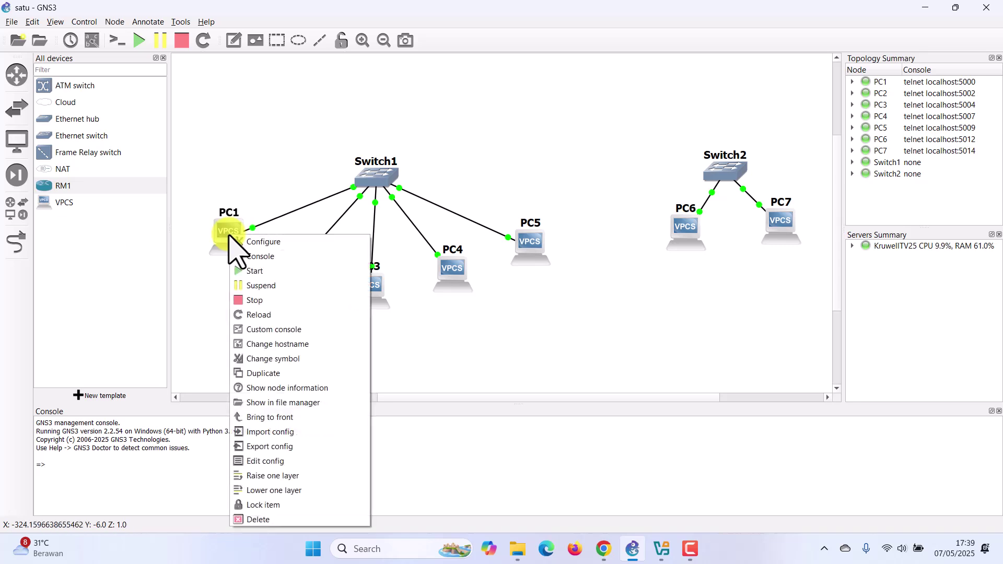
pyautogui.click(259, 254)
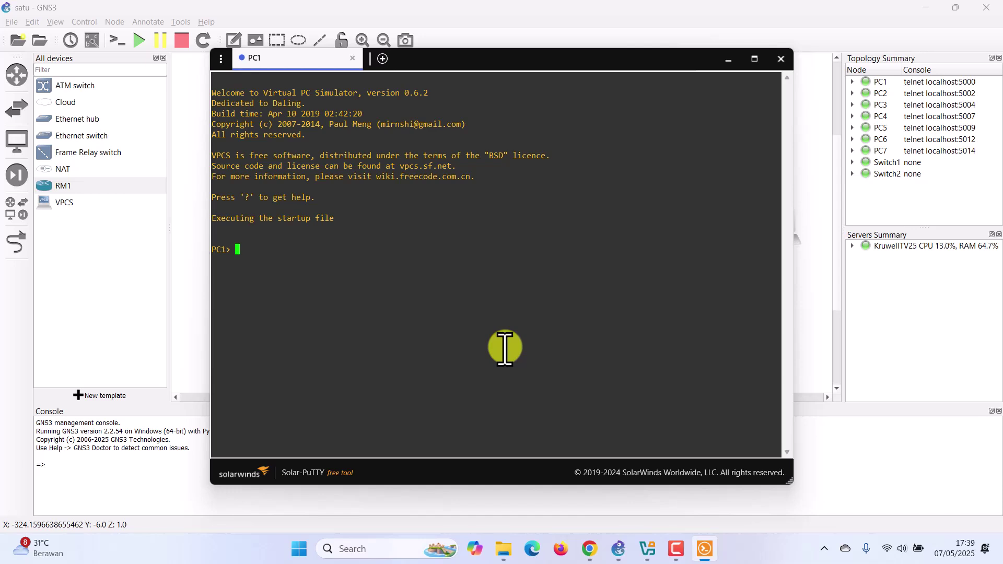
pyautogui.press('Return')
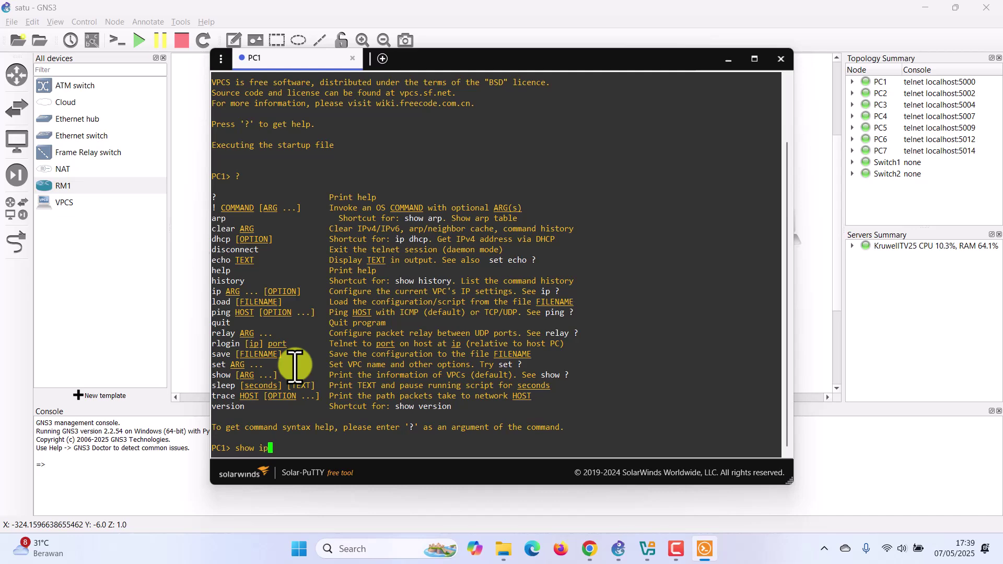
pyautogui.press('Return')
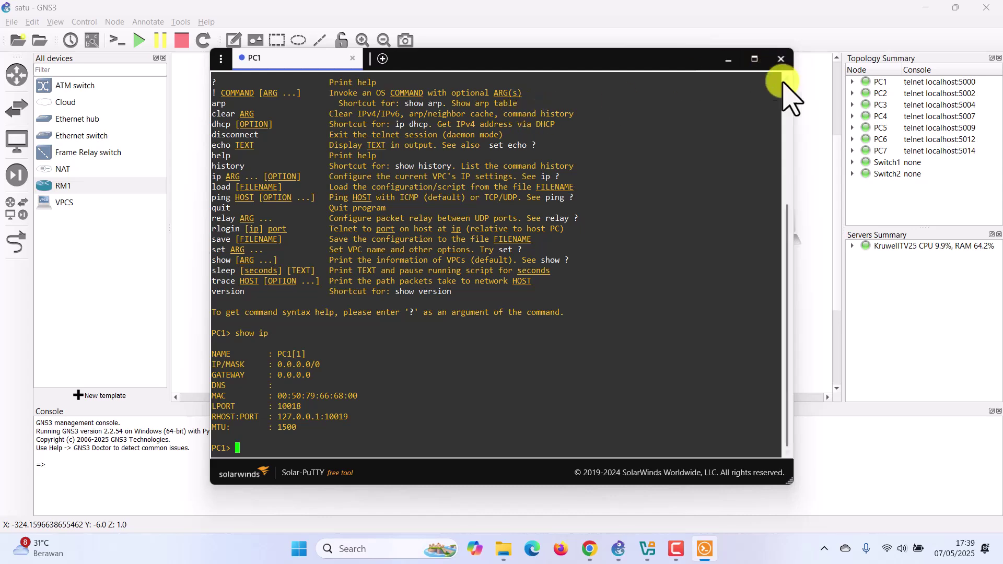
pyautogui.click(781, 60)
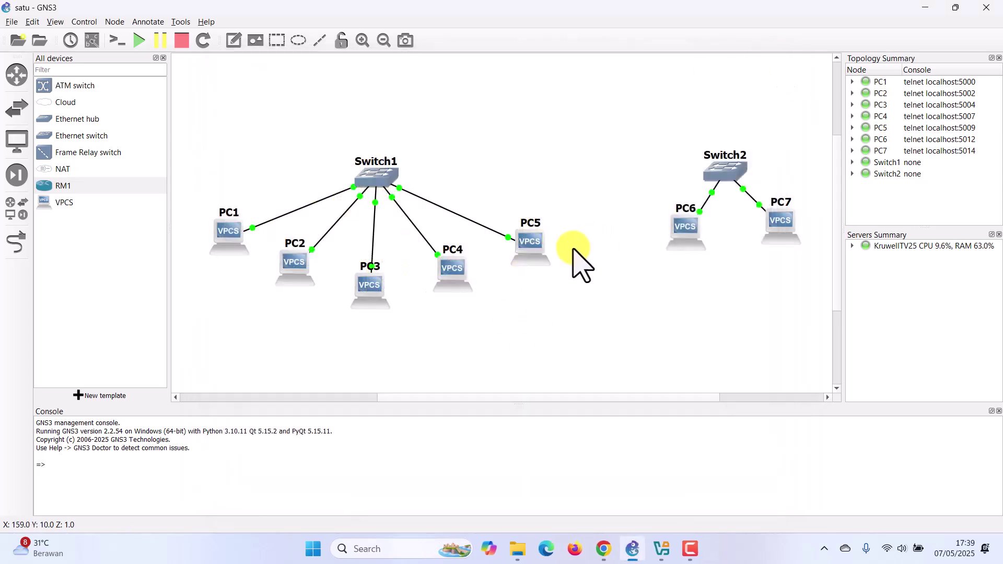
# Stop PC3, PC4 and PC5, and delete all three from the topology
pyautogui.moveTo(363, 322); pyautogui.dragTo(572, 235)
pyautogui.rightClick(529, 241)
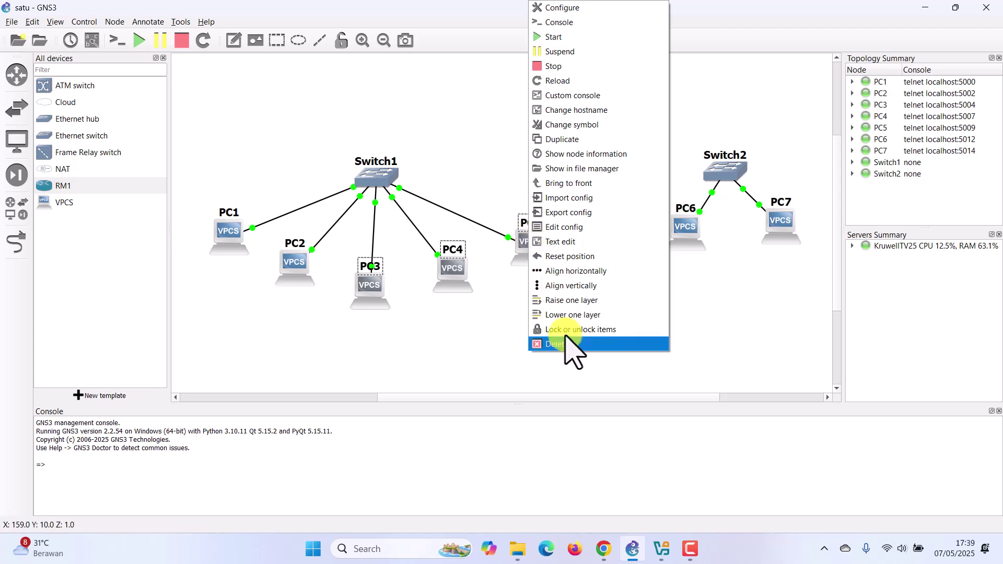
pyautogui.click(553, 67)
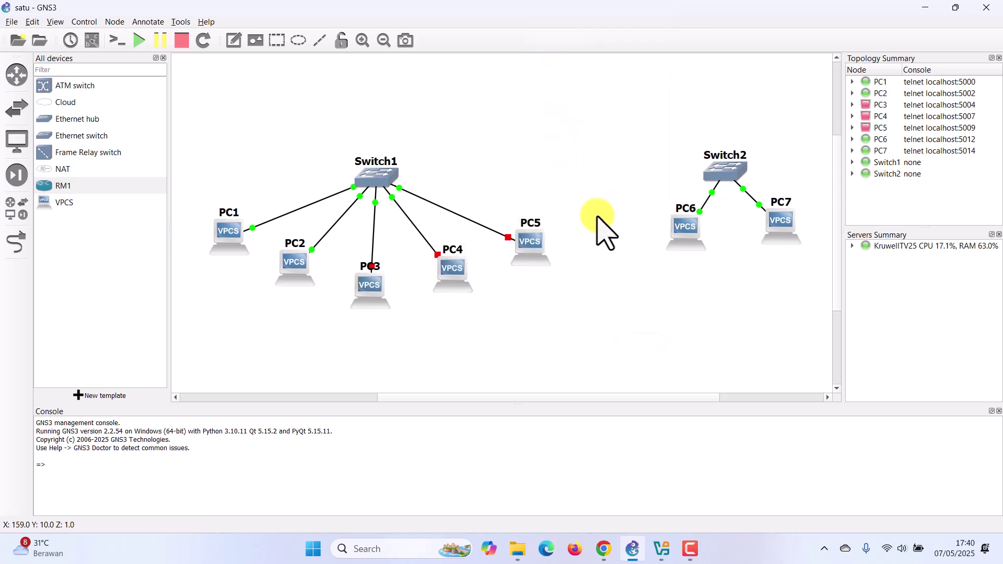
pyautogui.moveTo(355, 337); pyautogui.dragTo(601, 220)
pyautogui.rightClick(542, 241)
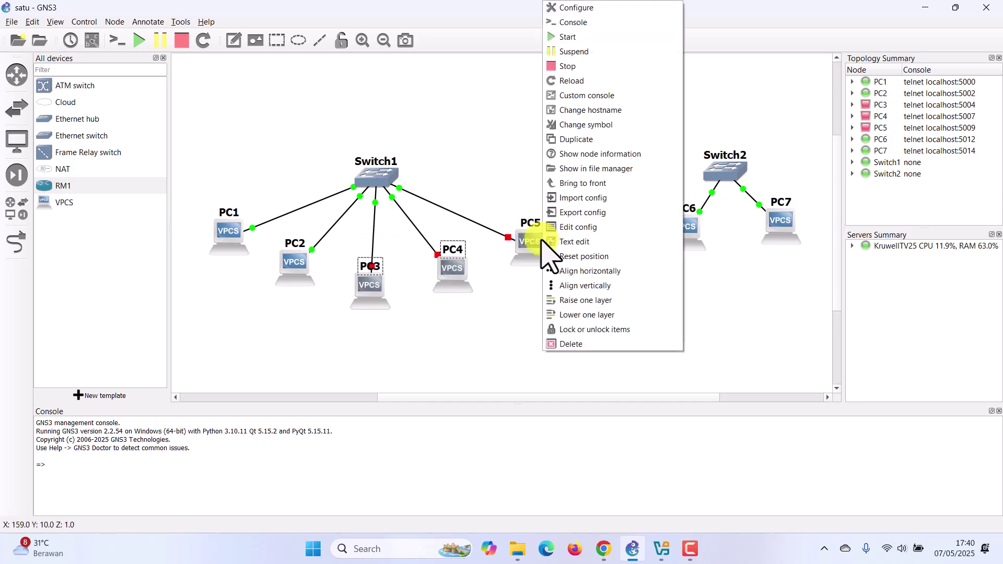
pyautogui.click(570, 345)
pyautogui.click(543, 291)
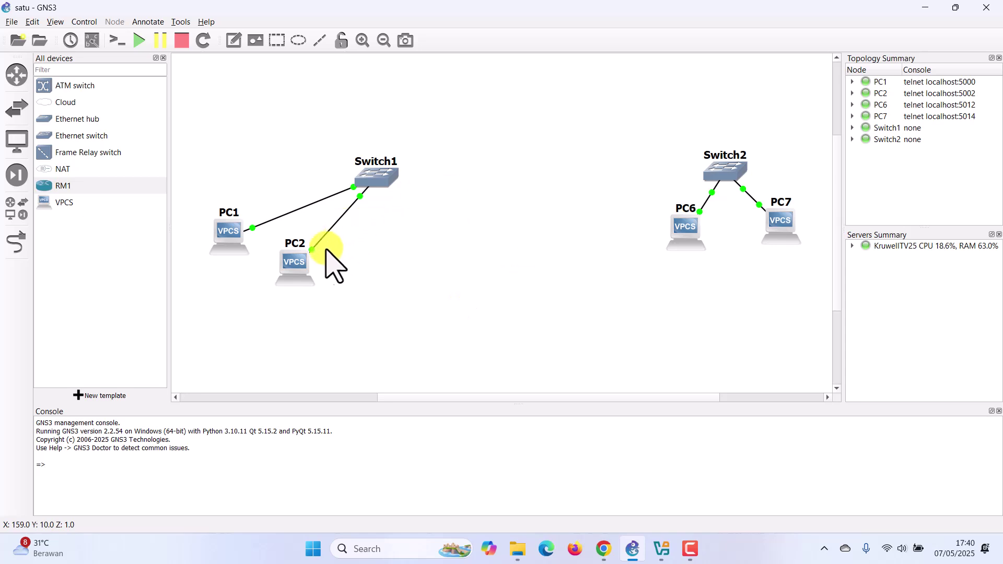
# Rearrange PC1 and PC2 so they sit evenly on either side below Switch1
pyautogui.moveTo(303, 278); pyautogui.dragTo(454, 261)
pyautogui.moveTo(211, 236); pyautogui.dragTo(294, 236)
pyautogui.click(431, 325)
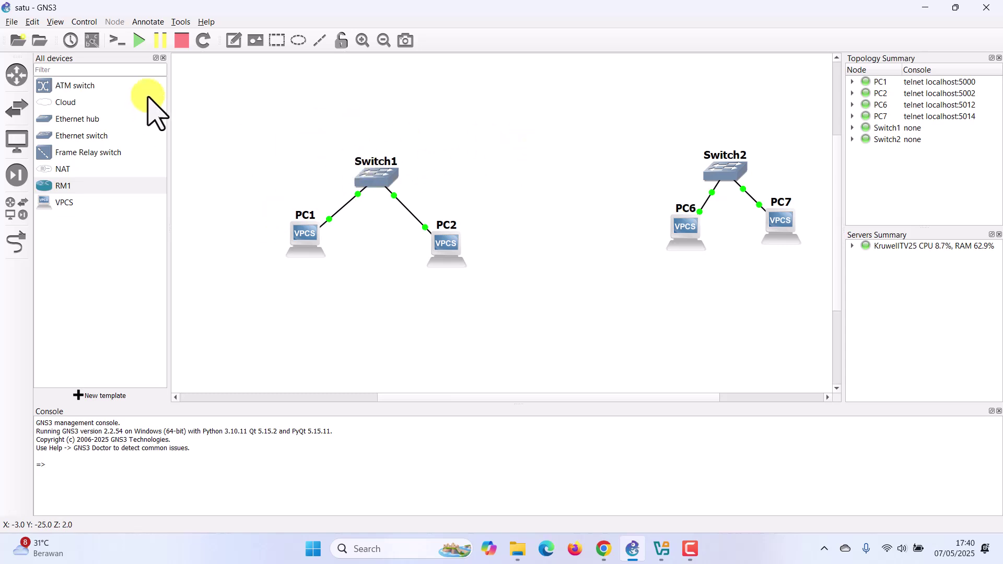
# Add the text notes 192.168.1.0/24 below PC1 and PC2, and 192.168.2.0/24 below PC6 and PC7
pyautogui.click(233, 41)
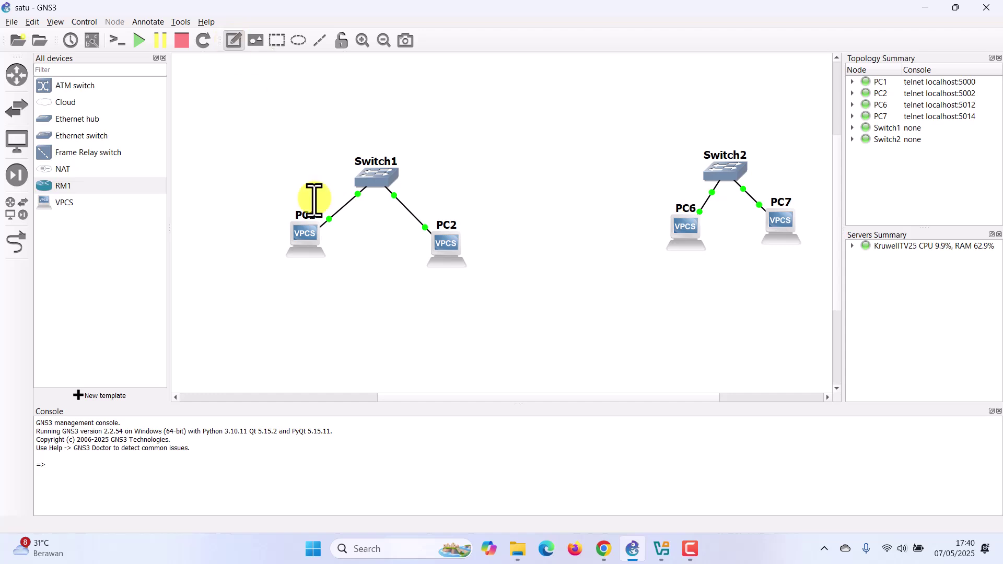
pyautogui.click(340, 289)
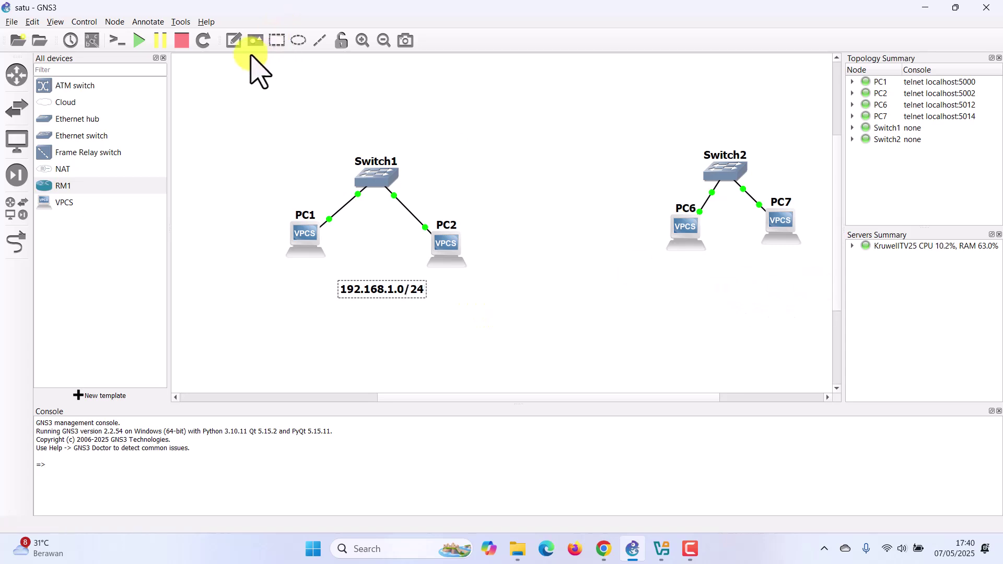
pyautogui.click(234, 42)
pyautogui.click(705, 292)
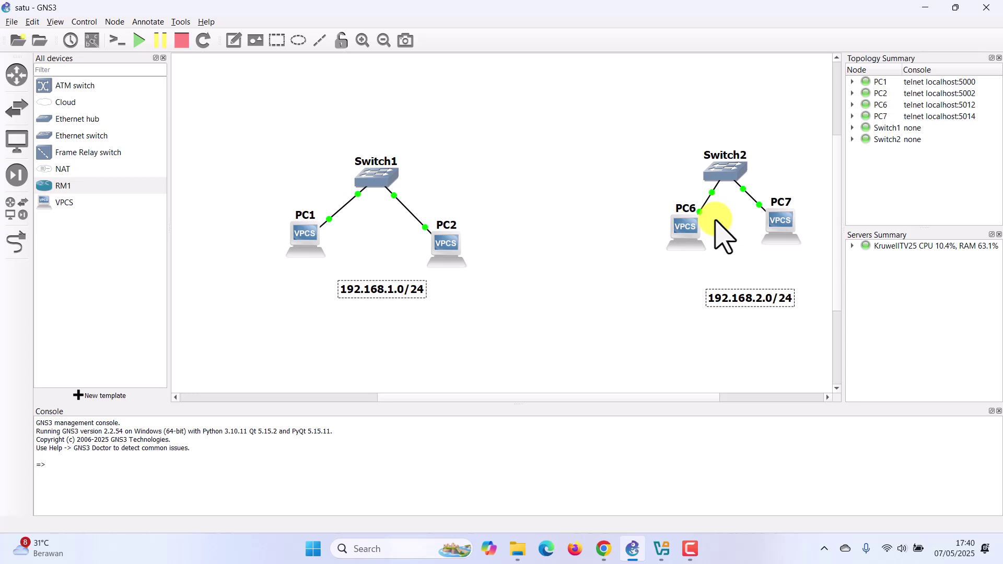
# Move the Switch2 network closer to the Switch1 network, and adjust PC6 and the two subnet notes
pyautogui.moveTo(407, 401); pyautogui.dragTo(417, 400)
pyautogui.click(400, 373)
pyautogui.moveTo(706, 290); pyautogui.dragTo(707, 278)
pyautogui.moveTo(594, 84); pyautogui.dragTo(815, 359)
pyautogui.moveTo(721, 179); pyautogui.dragTo(637, 203)
pyautogui.click(726, 314)
pyautogui.moveTo(647, 296); pyautogui.dragTo(651, 286)
pyautogui.moveTo(581, 254); pyautogui.dragTo(578, 244)
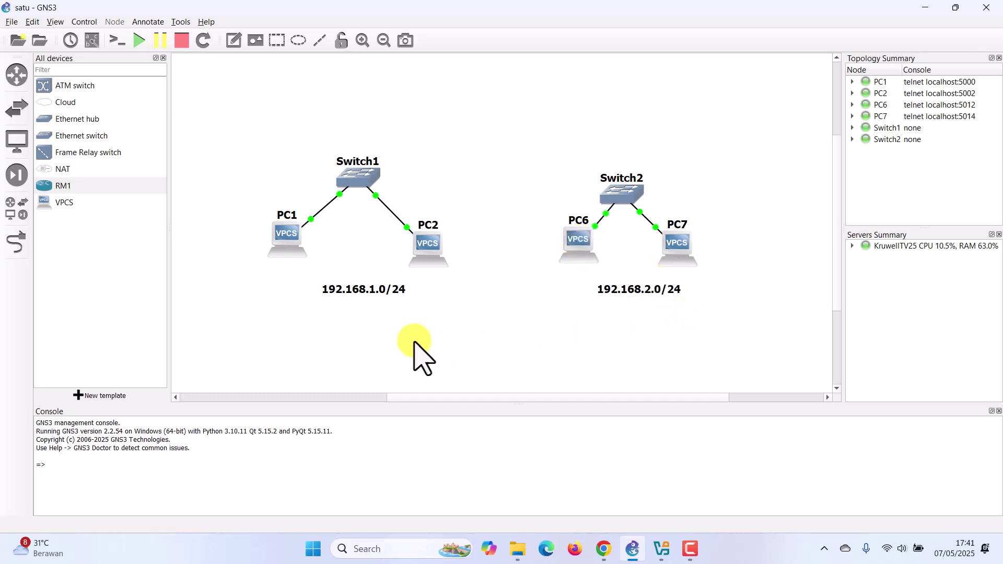
pyautogui.moveTo(362, 291); pyautogui.dragTo(355, 287)
pyautogui.click(359, 336)
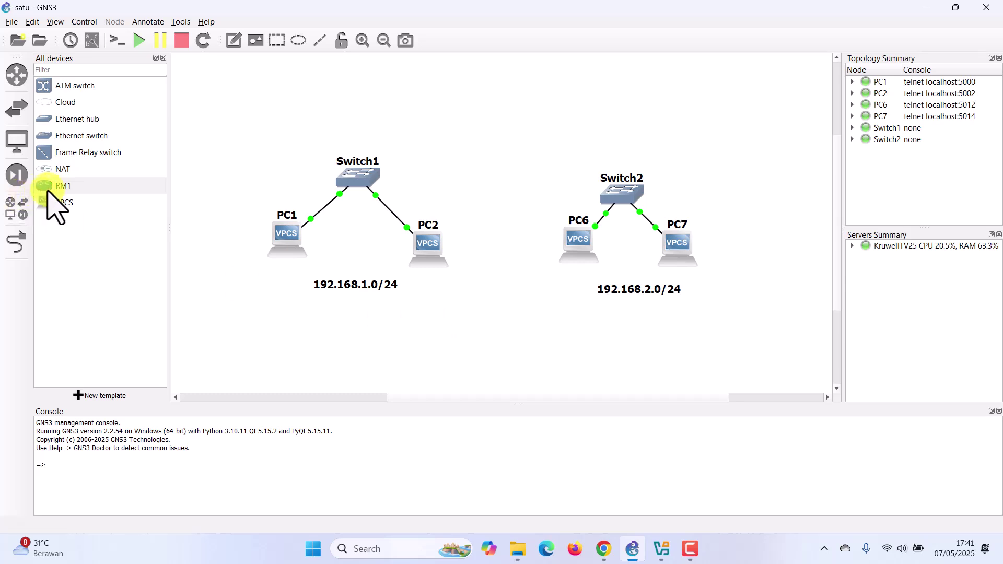
# Place an RM1 router above and between the two switches, and link Switch1's Ethernet7 to the router's Ether3
pyautogui.moveTo(59, 189); pyautogui.dragTo(495, 121)
pyautogui.click(865, 115)
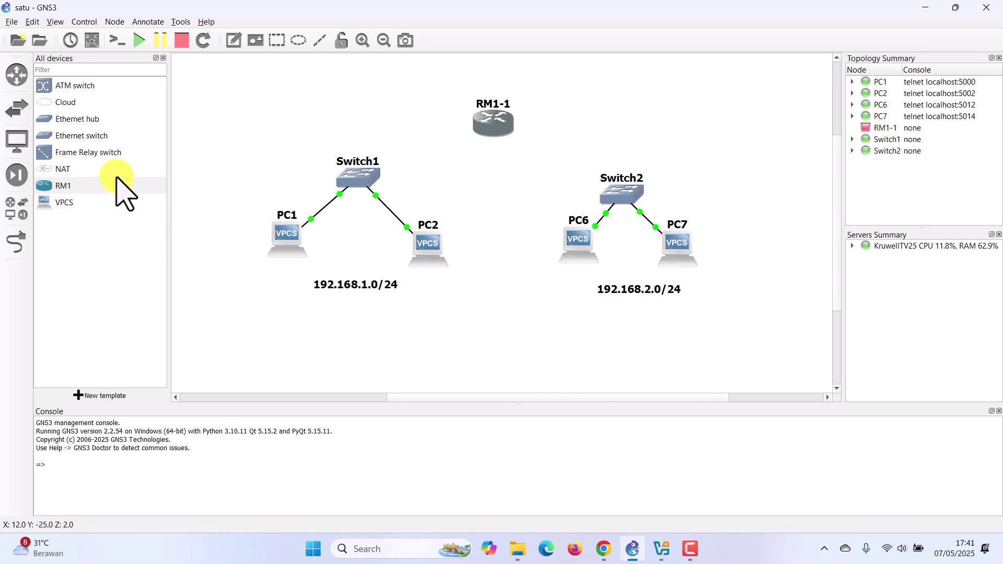
pyautogui.click(17, 244)
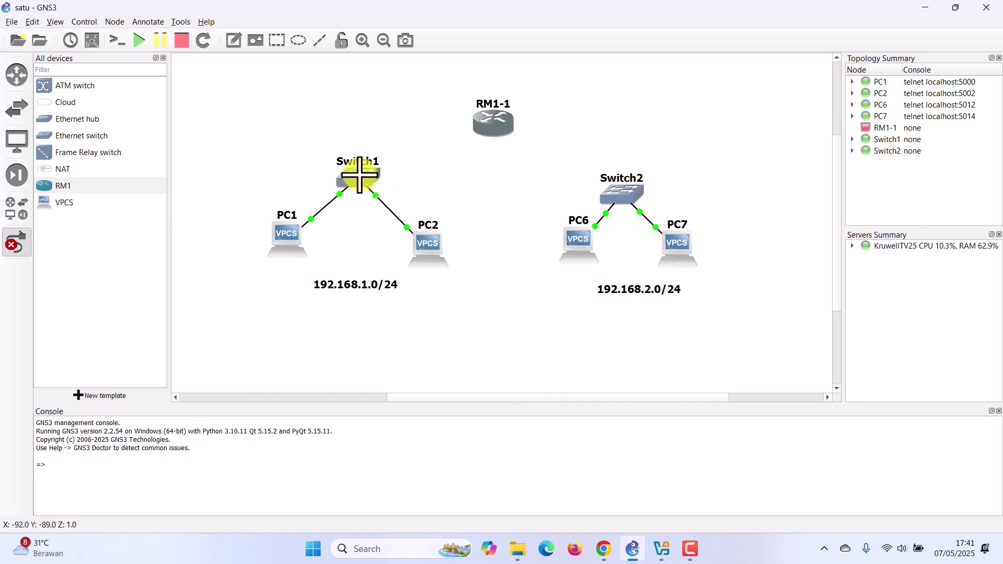
pyautogui.click(359, 176)
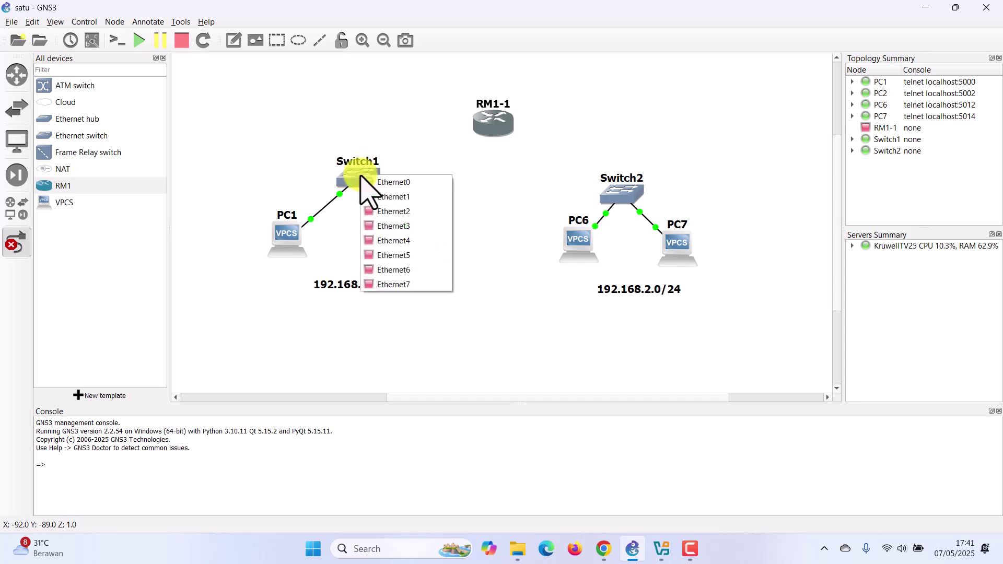
pyautogui.click(394, 285)
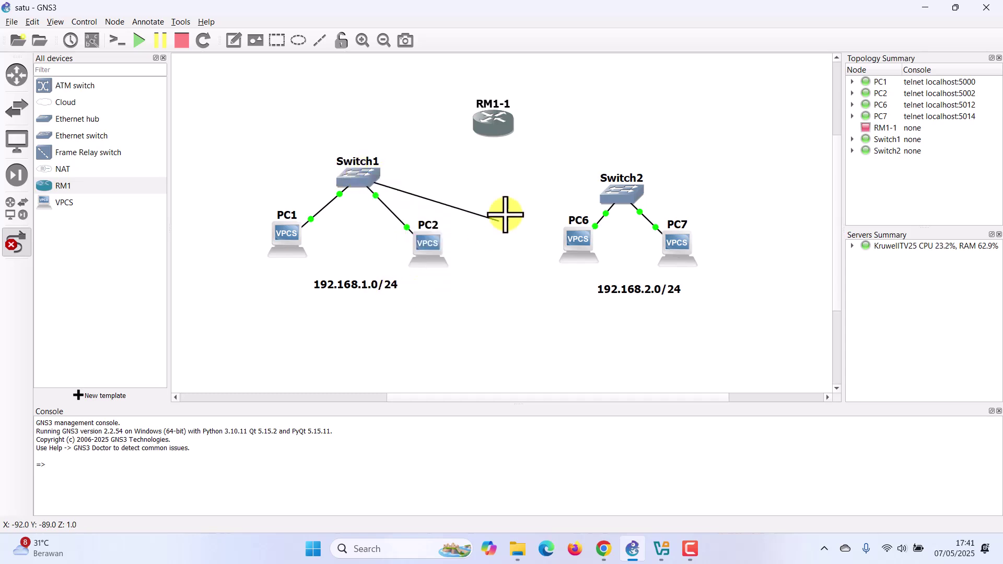
pyautogui.click(486, 123)
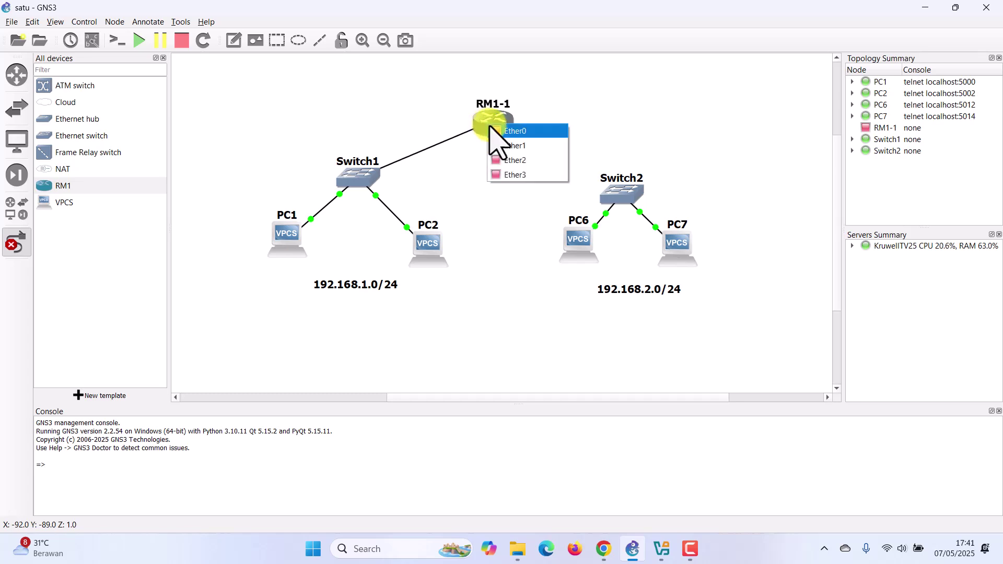
pyautogui.click(515, 175)
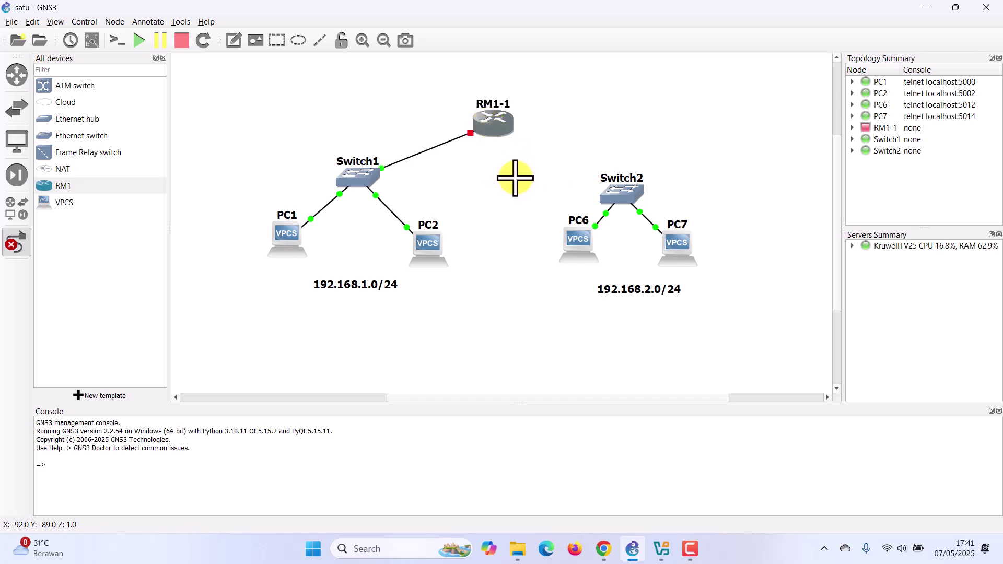
# Link Switch2's last Ethernet port to Ether2 on RM1-1 and leave link mode
pyautogui.click(622, 194)
pyautogui.click(653, 303)
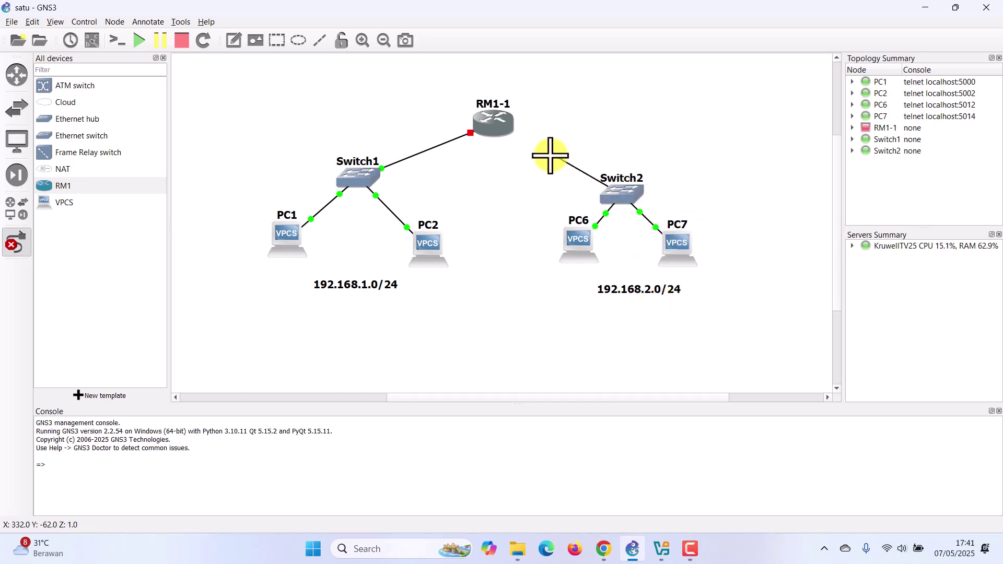
pyautogui.click(497, 126)
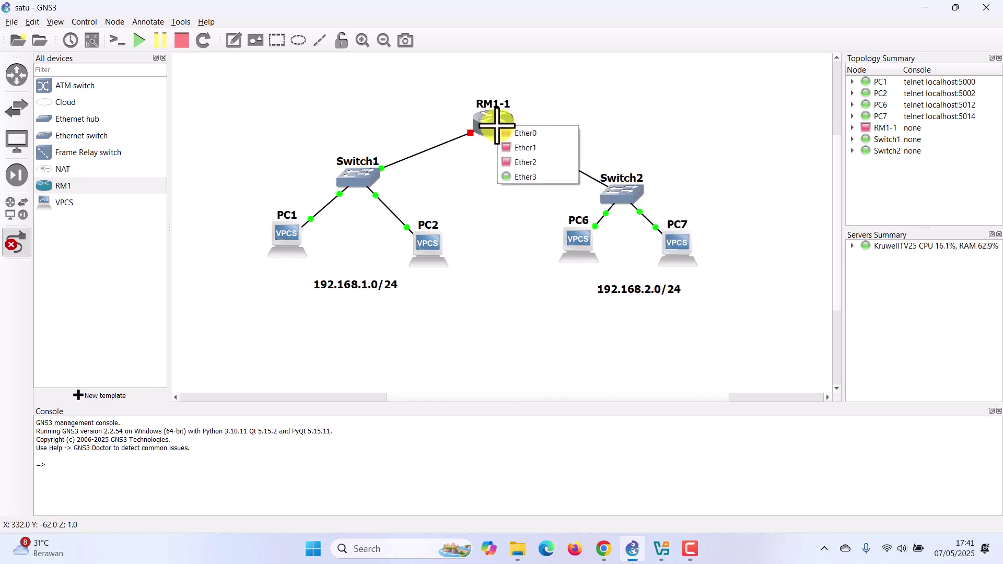
pyautogui.click(530, 162)
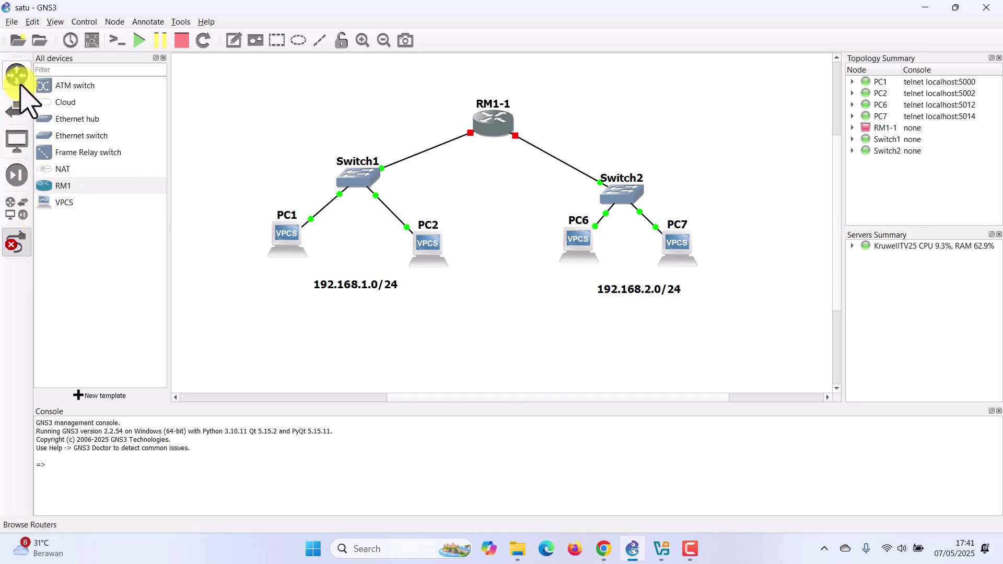
pyautogui.click(16, 242)
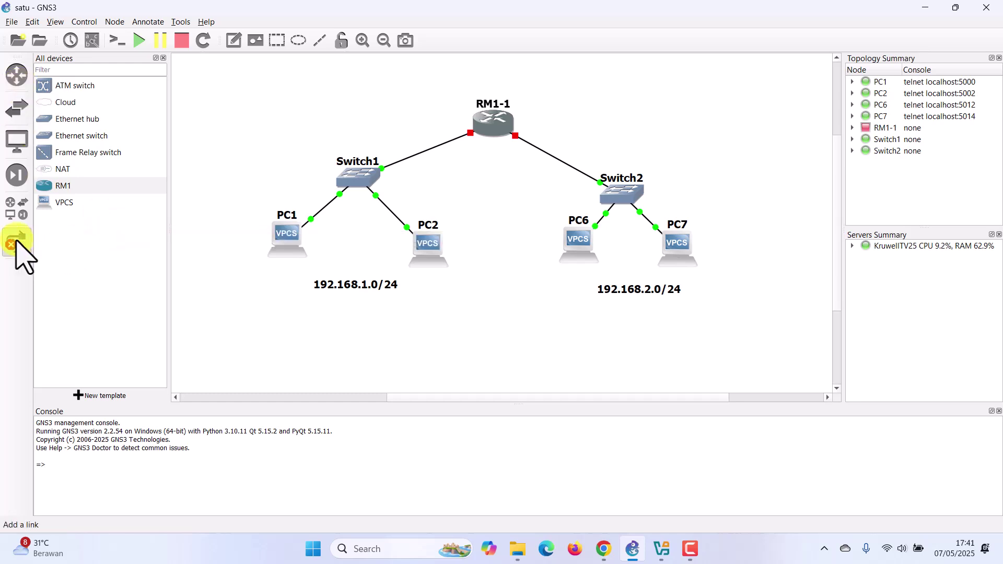
# Raise Switch2 level with Switch1 and start the RM1-1 router
pyautogui.moveTo(633, 197); pyautogui.dragTo(637, 180)
pyautogui.click(498, 131)
pyautogui.rightClick(494, 126)
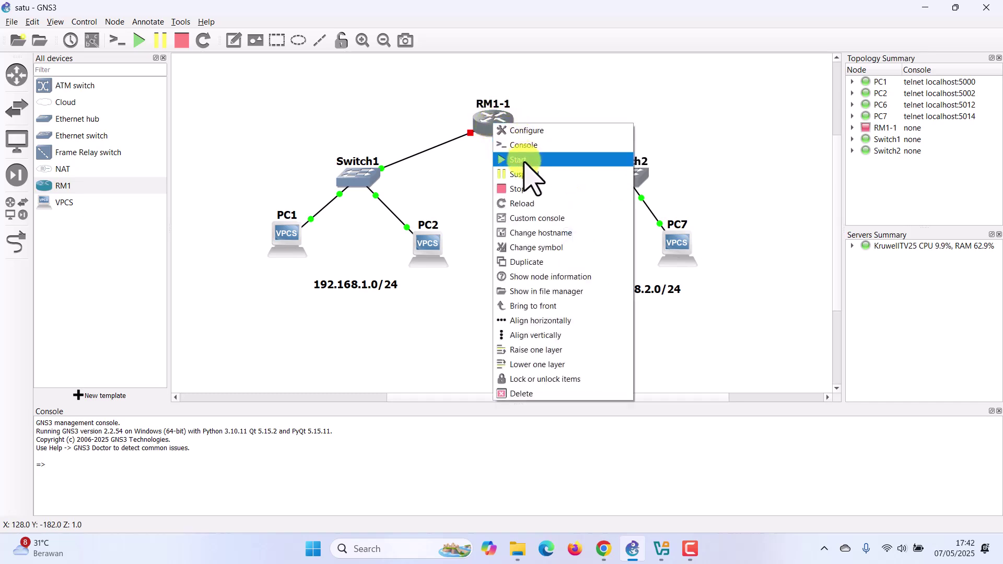
pyautogui.click(519, 160)
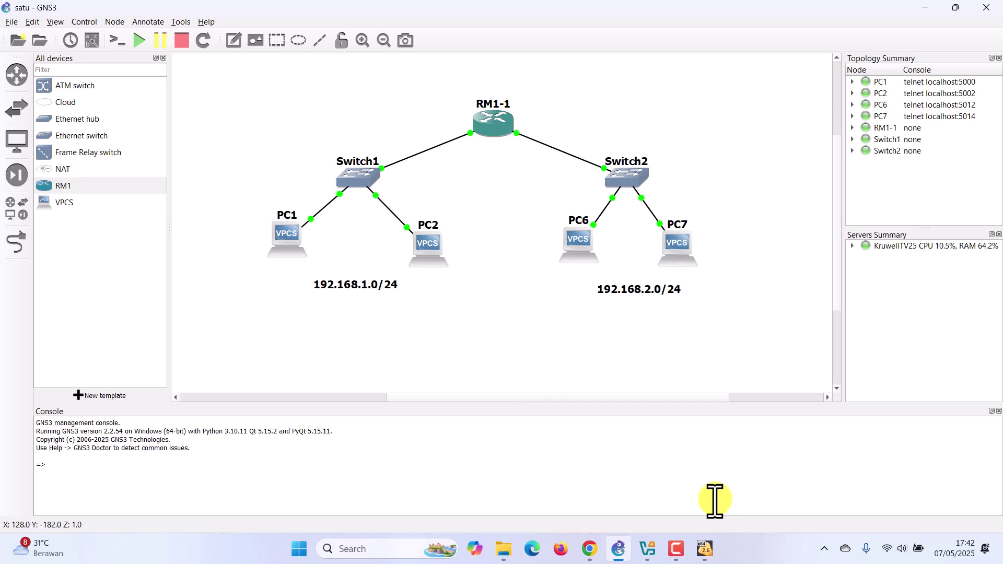
# In the RM1 VirtualBox window, log in to MikroTik as admin with a blank password and decline viewing the software license
pyautogui.click(705, 549)
pyautogui.moveTo(560, 119); pyautogui.dragTo(590, 113)
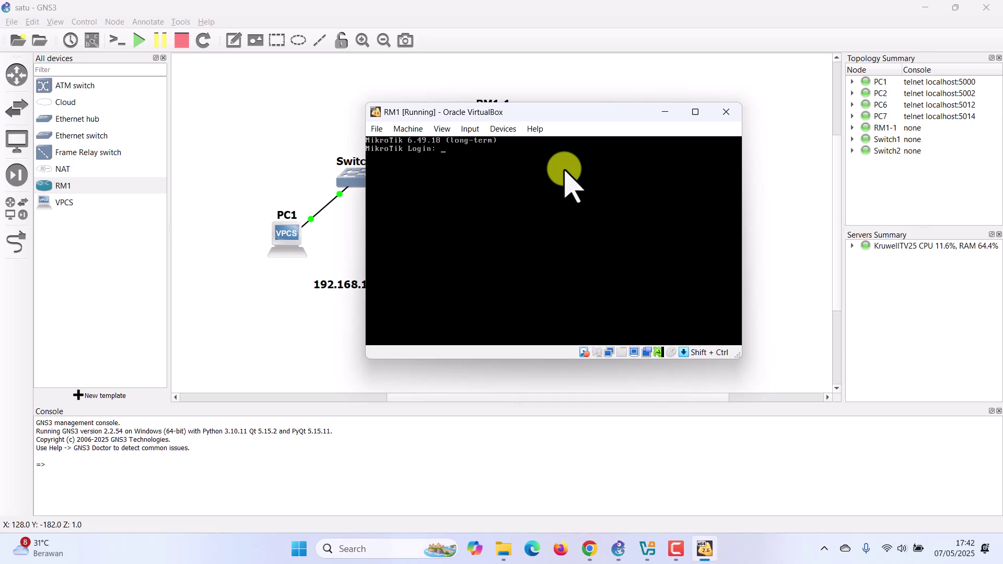
pyautogui.moveTo(566, 117); pyautogui.dragTo(636, 125)
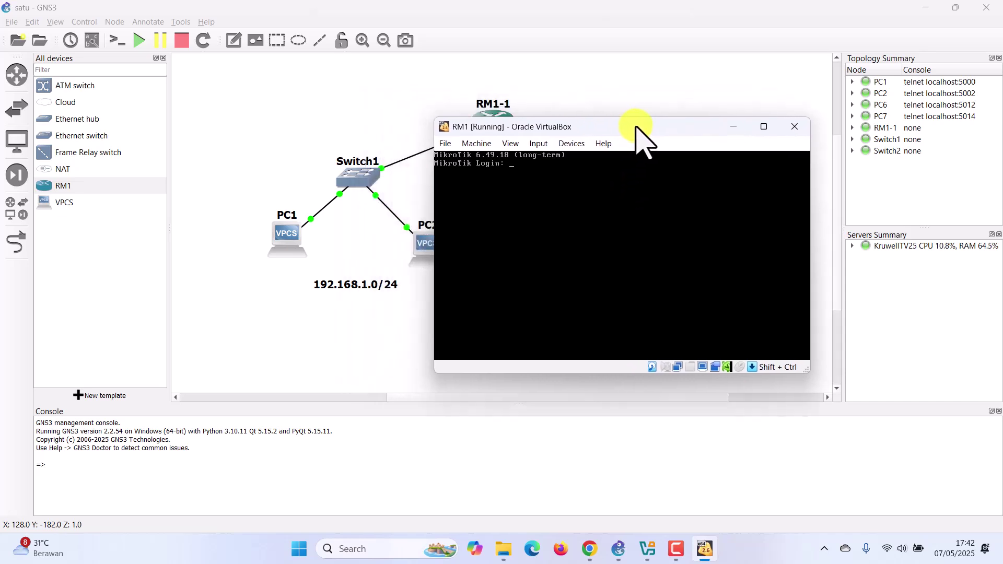
pyautogui.write('admin')
pyautogui.press('Return')
pyautogui.press('Return')
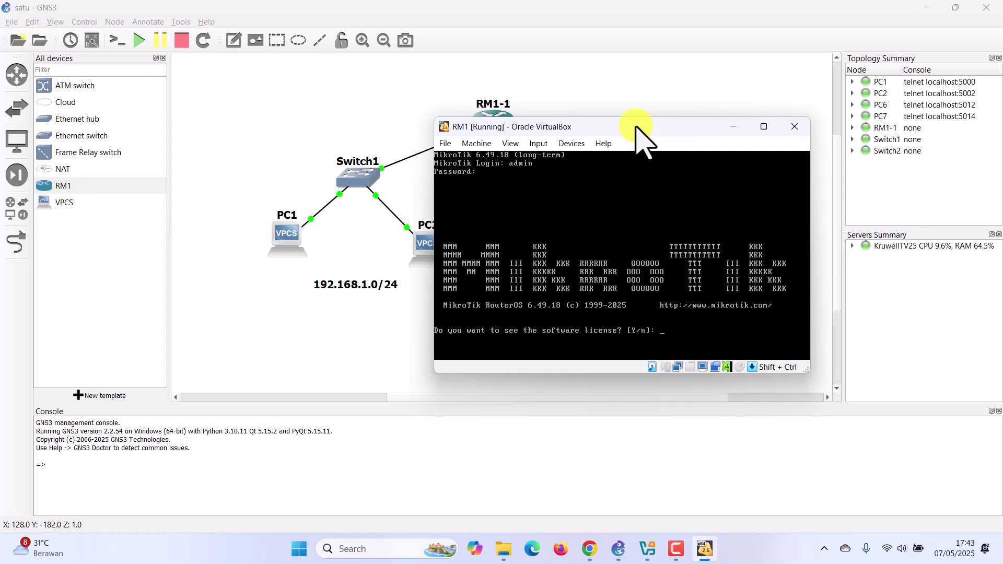
pyautogui.write('n')
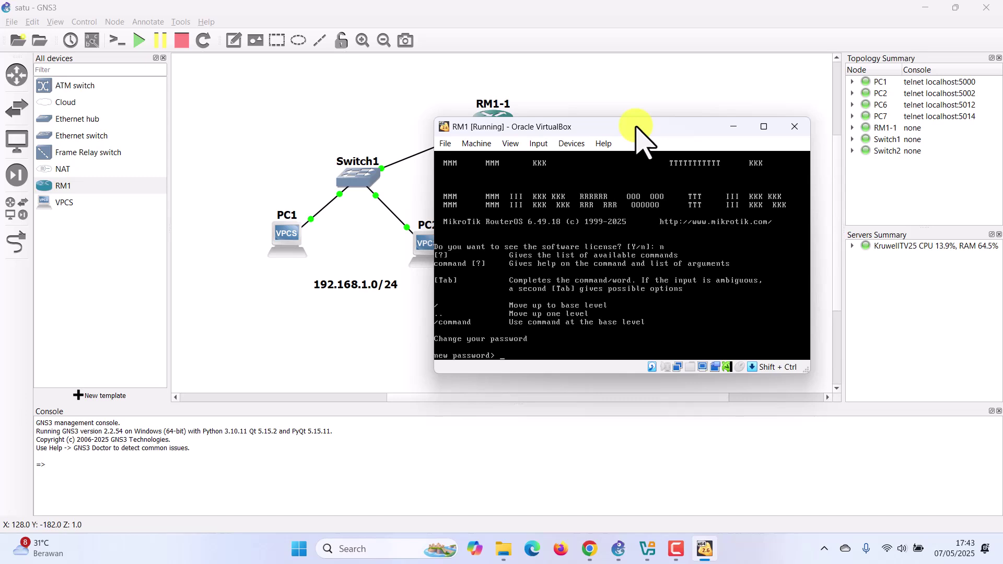
# Enter and repeat a new admin password for the MikroTik router, then minimize the RM1 window
pyautogui.write('******')
pyautogui.press('Return')
pyautogui.write('********')
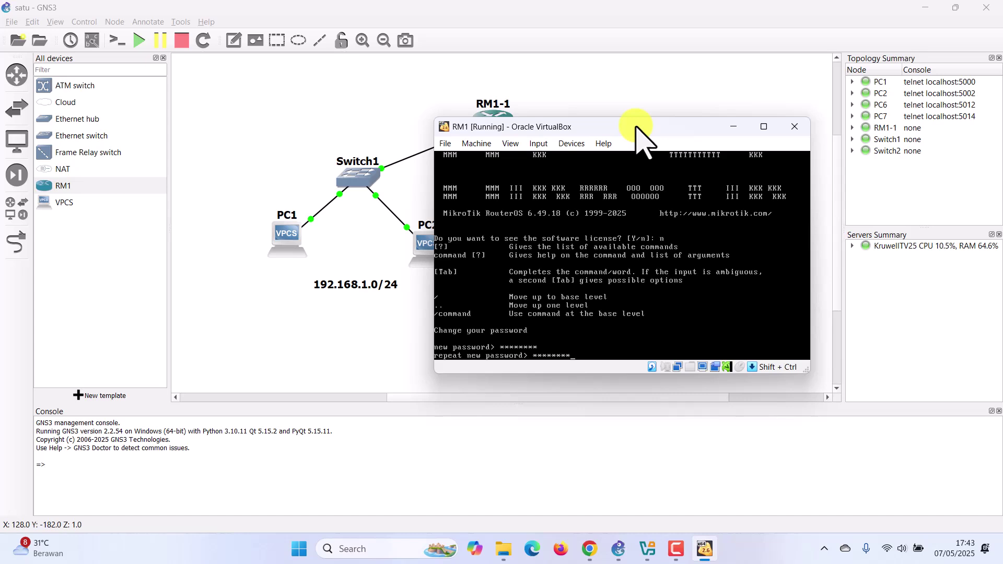
pyautogui.press('Return')
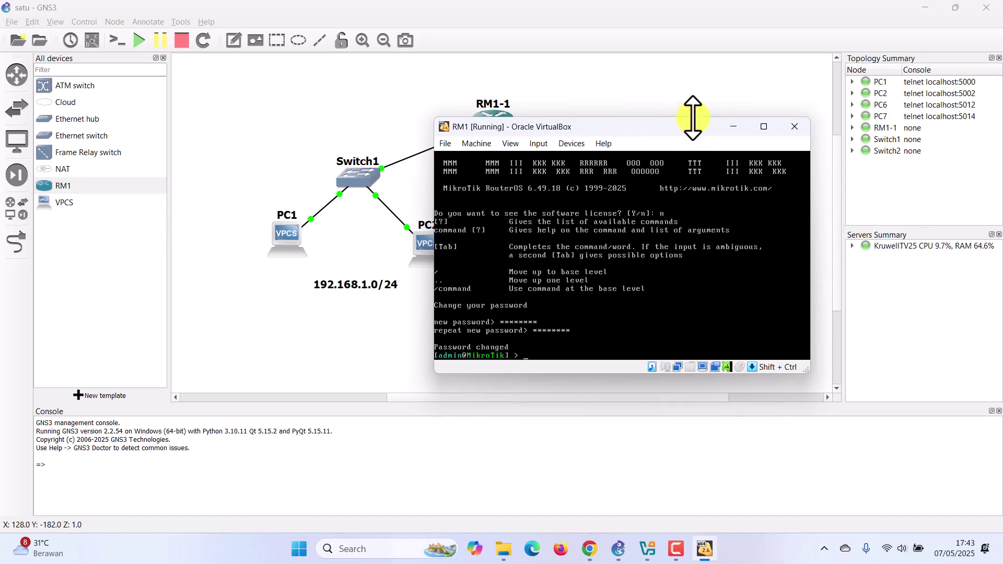
pyautogui.click(733, 127)
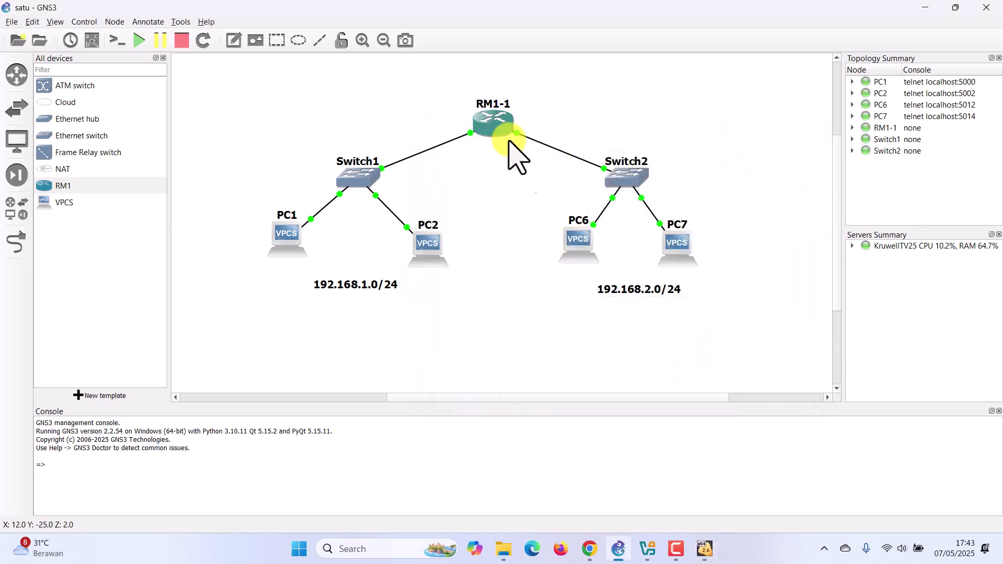
# Tidy the layout by nudging RM1-1, PC2, PC7 and the two subnet notes into more balanced positions
pyautogui.moveTo(504, 141); pyautogui.dragTo(506, 142)
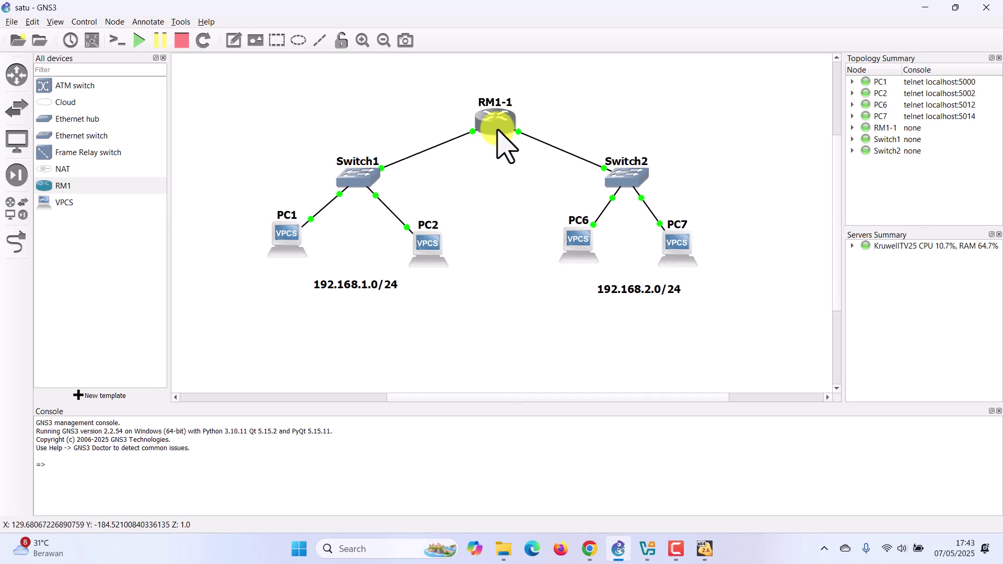
pyautogui.moveTo(437, 251); pyautogui.dragTo(432, 243)
pyautogui.moveTo(359, 289); pyautogui.dragTo(359, 276)
pyautogui.moveTo(636, 291); pyautogui.dragTo(630, 279)
pyautogui.moveTo(683, 246); pyautogui.dragTo(692, 240)
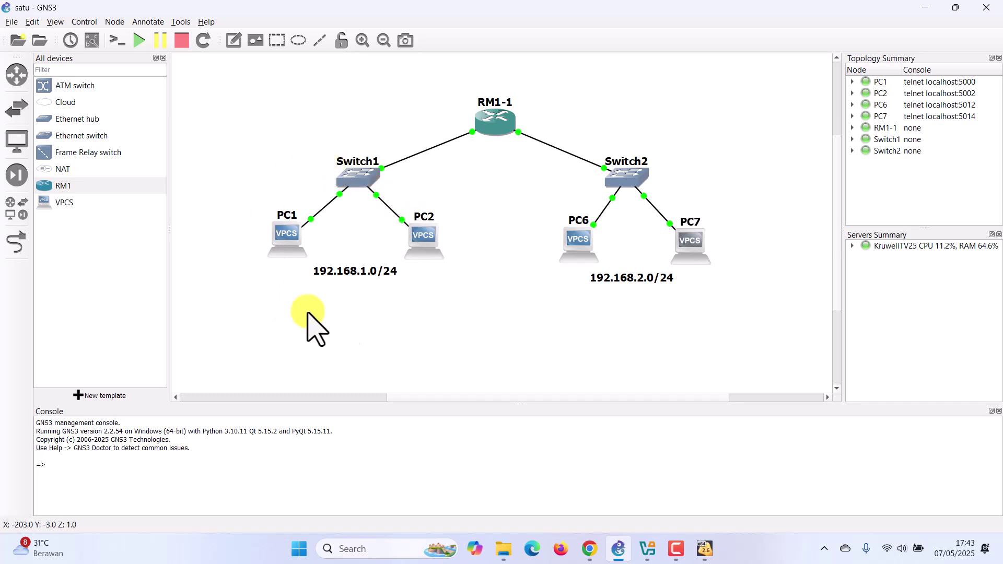
pyautogui.moveTo(643, 279); pyautogui.dragTo(650, 281)
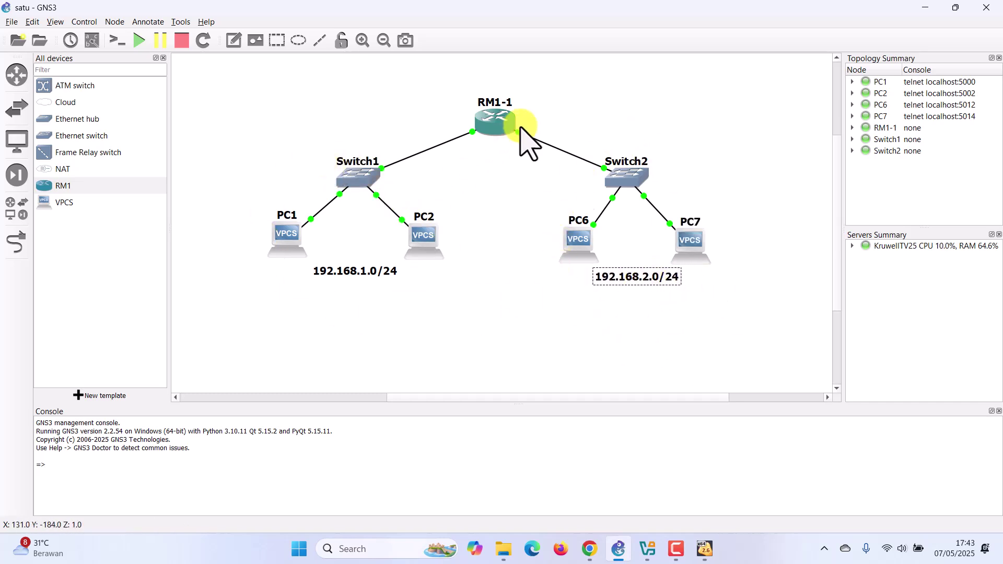
# Switch to the RM1 VirtualBox window and list the router's interfaces with interface print
pyautogui.moveTo(622, 187)
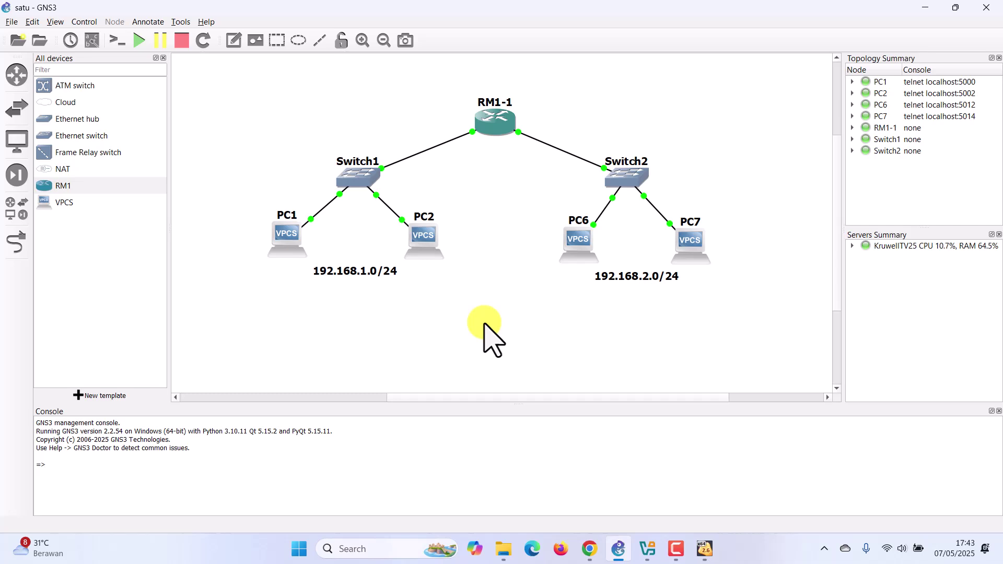
pyautogui.moveTo(494, 131)
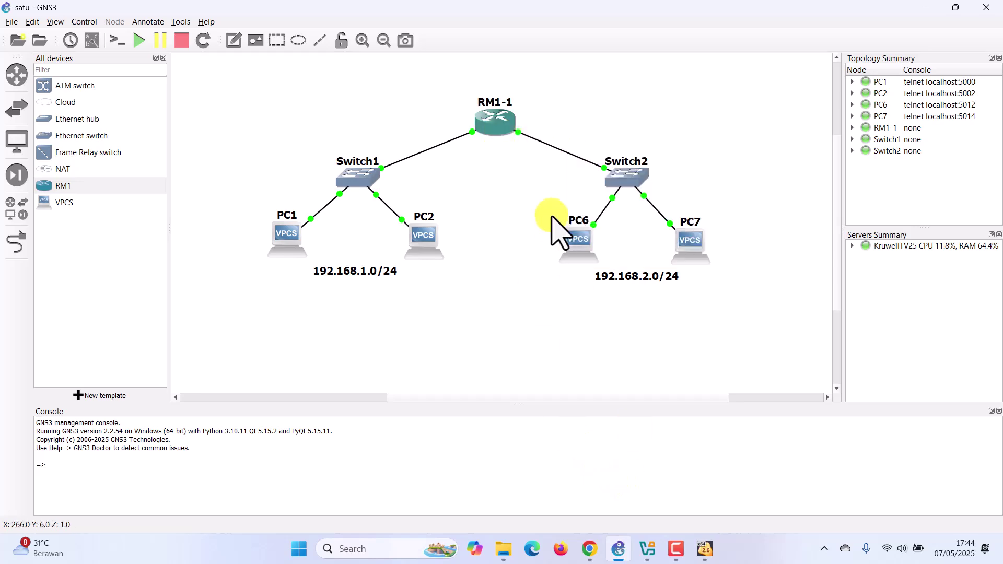
pyautogui.click(704, 538)
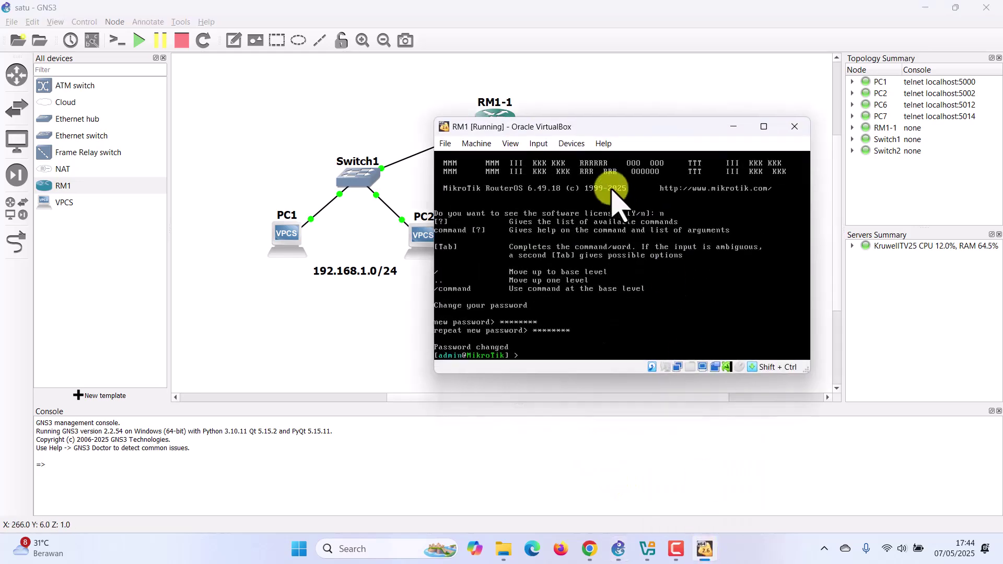
pyautogui.moveTo(601, 128); pyautogui.dragTo(609, 187)
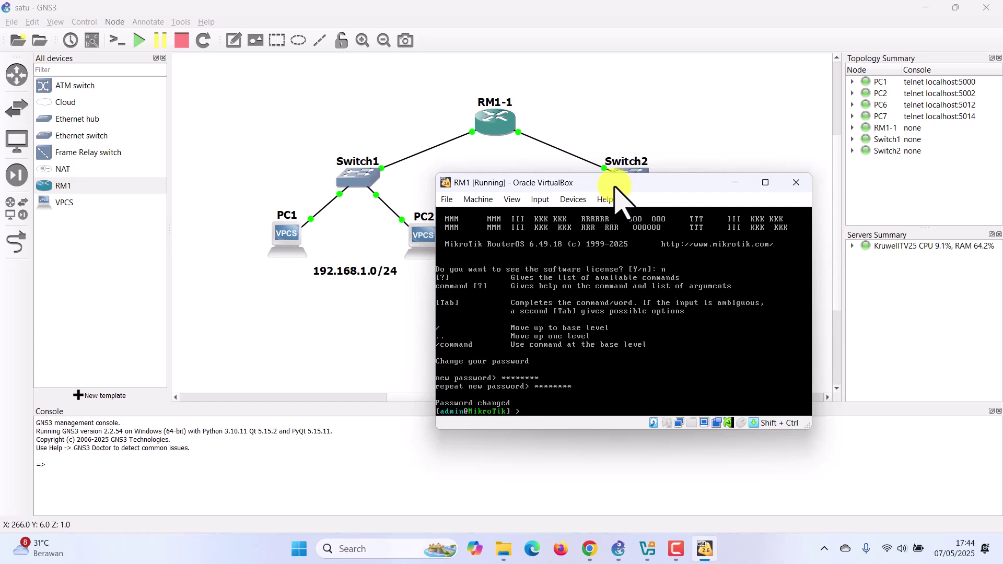
pyautogui.write('interface print')
pyautogui.press('Return')
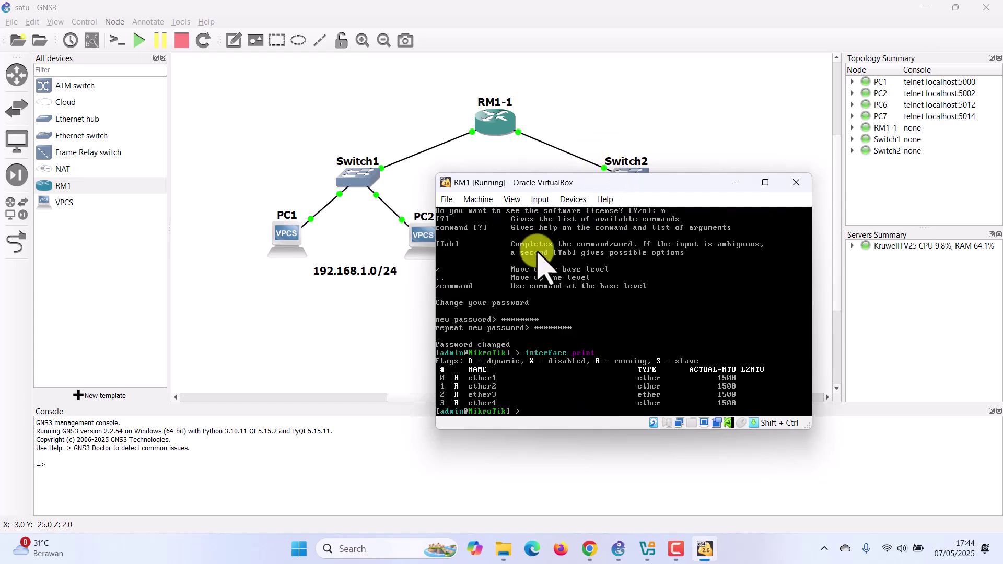
# List the router's addresses with ip address print and compare them with RM1's network adapters in VirtualBox Manager
pyautogui.moveTo(633, 182); pyautogui.dragTo(532, 155)
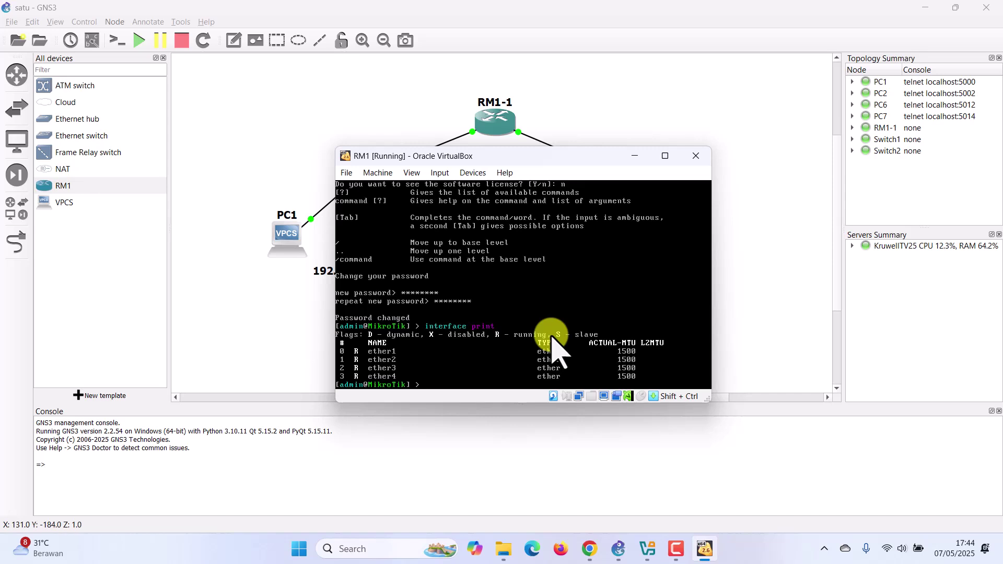
pyautogui.write('p address print')
pyautogui.press('Return')
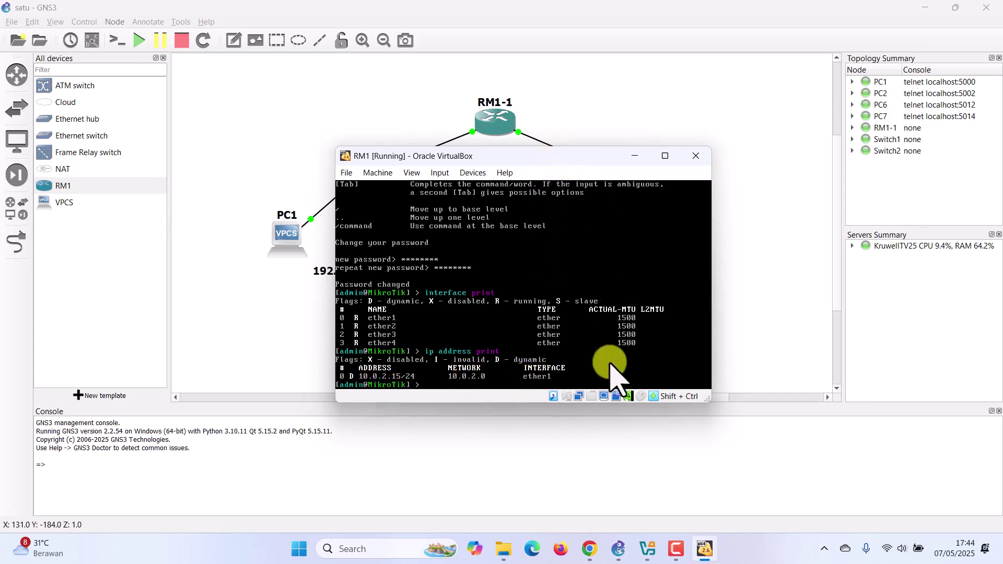
pyautogui.click(648, 549)
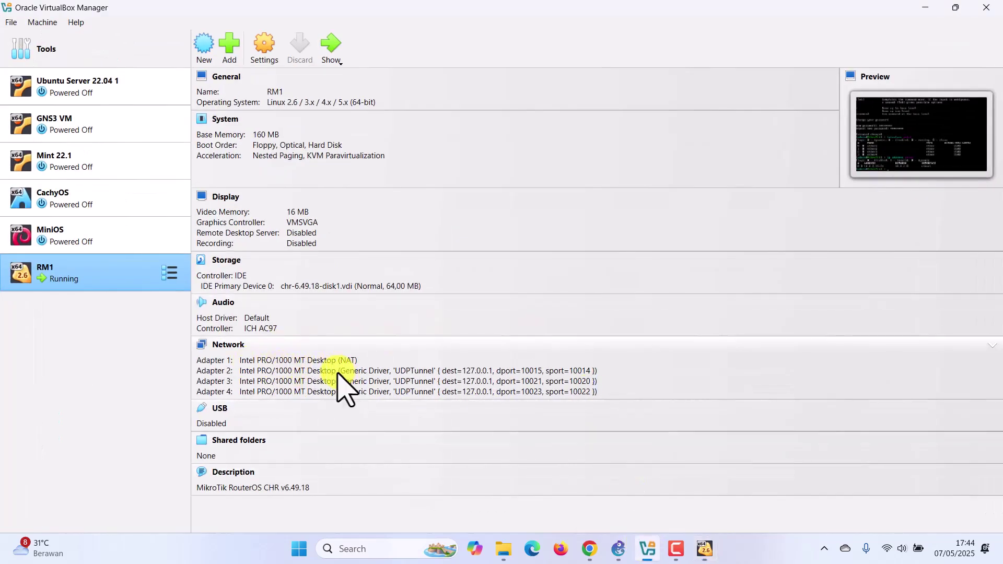
pyautogui.click(703, 549)
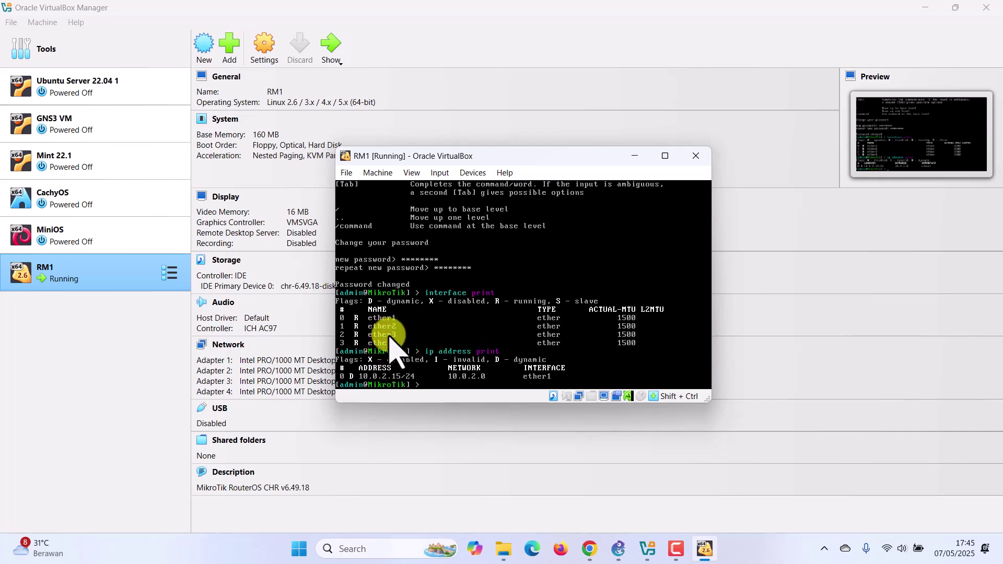
# On the RM1 router, add address 192.168.1.1/24 to interface ether4 with ip address add, keeping the GNS3 topology in view behind the console
pyautogui.moveTo(511, 156); pyautogui.dragTo(576, 114)
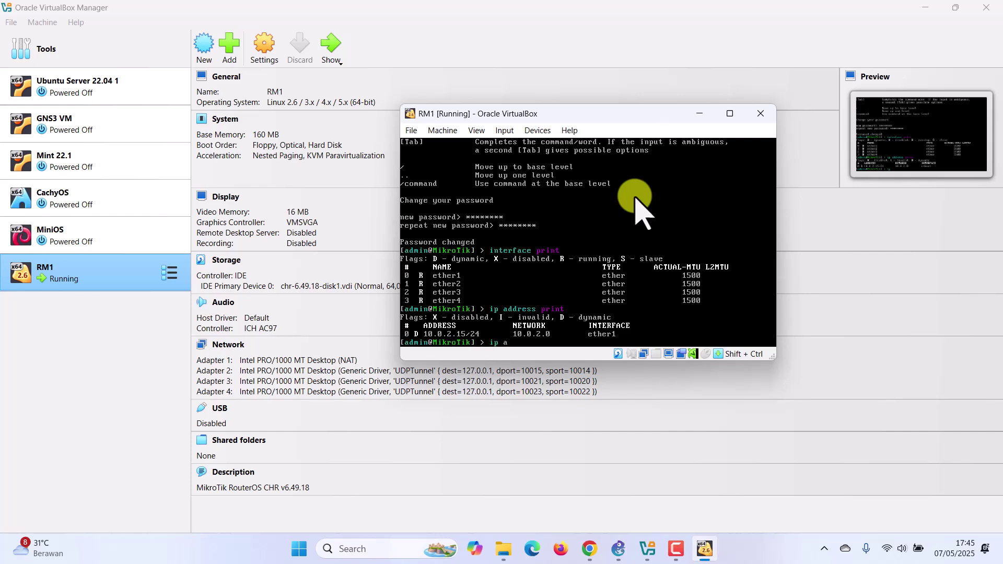
pyautogui.write('dd')
pyautogui.press('Tab')
pyautogui.write('add')
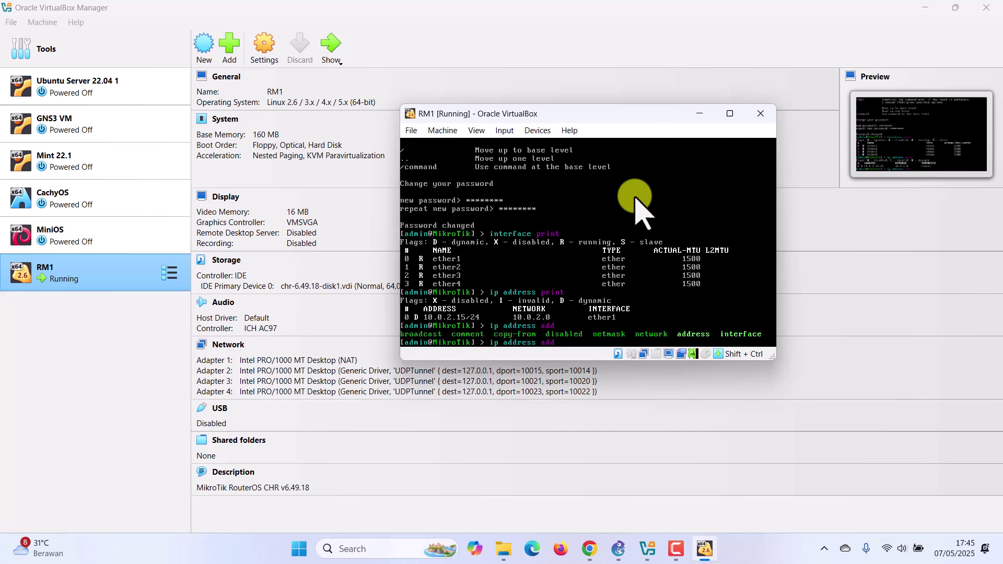
pyautogui.press('Tab')
pyautogui.press('Tab')
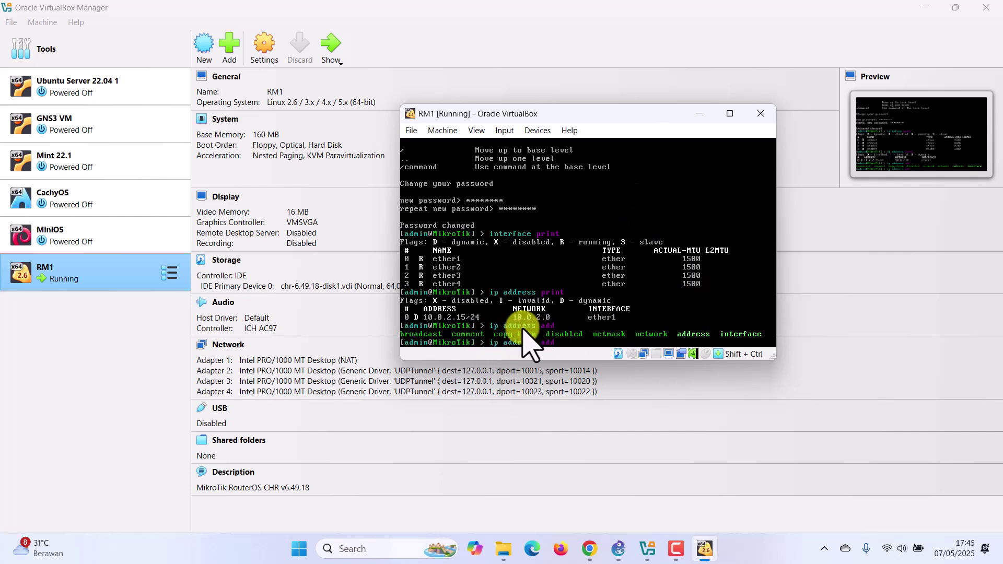
pyautogui.write('address=')
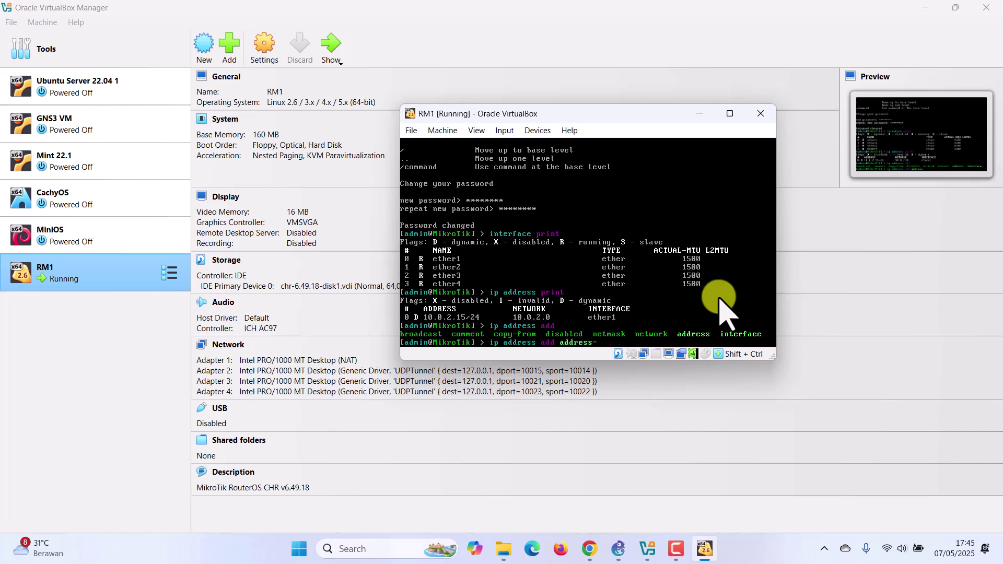
pyautogui.write('192')
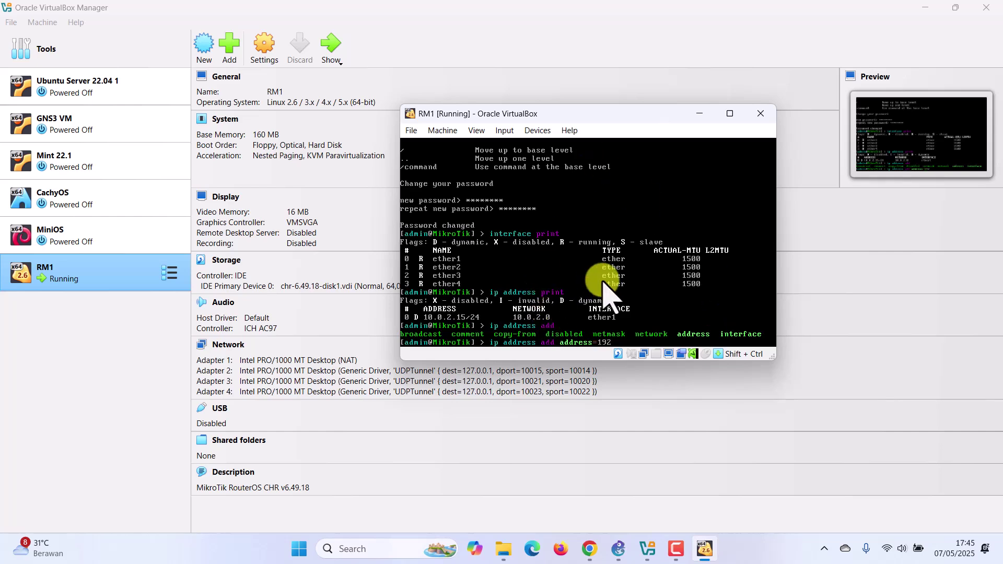
pyautogui.write('.168.')
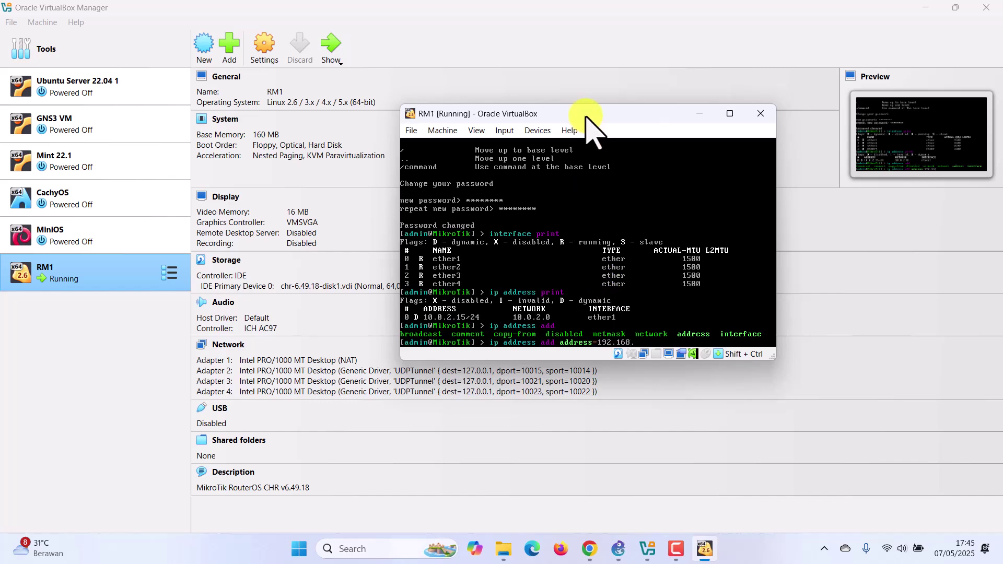
pyautogui.click(925, 8)
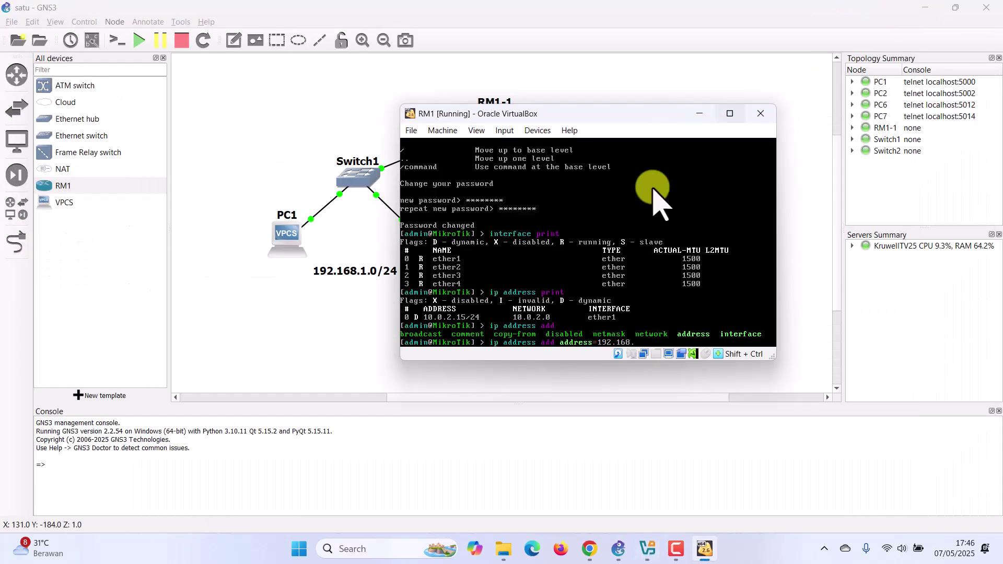
pyautogui.moveTo(540, 114); pyautogui.dragTo(696, 157)
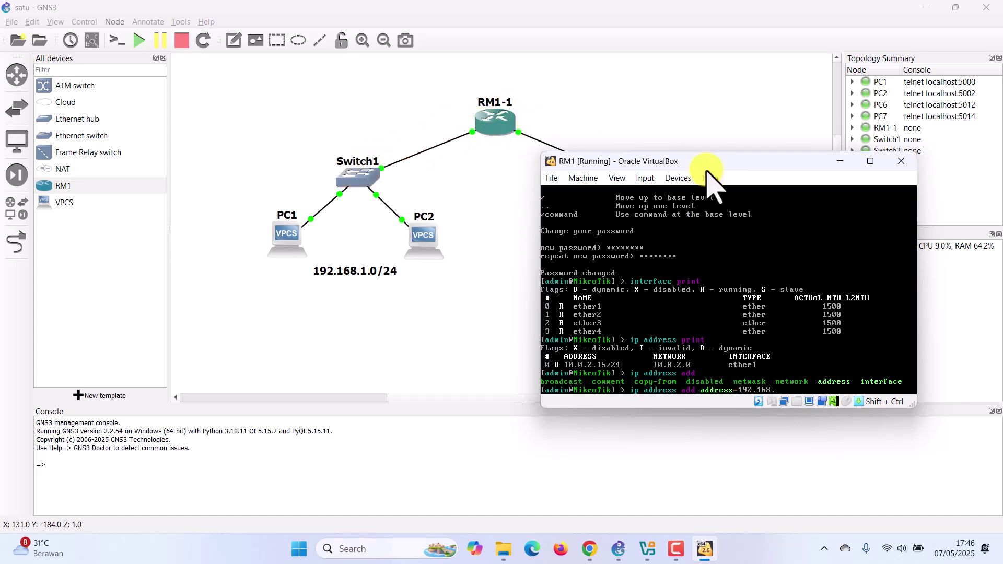
pyautogui.moveTo(708, 167); pyautogui.dragTo(690, 155)
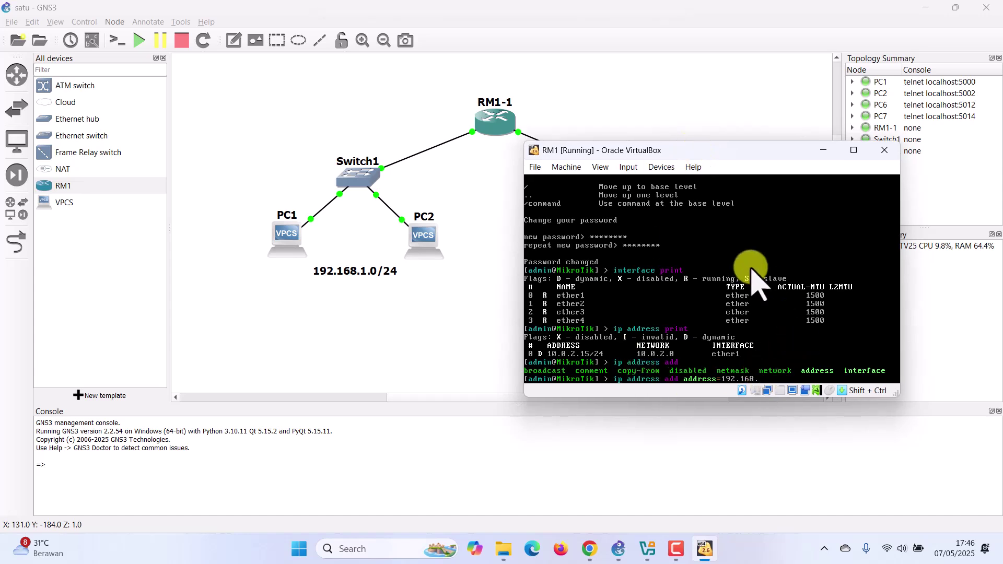
pyautogui.write('1.1/24')
pyautogui.press('Tab')
pyautogui.press('Tab')
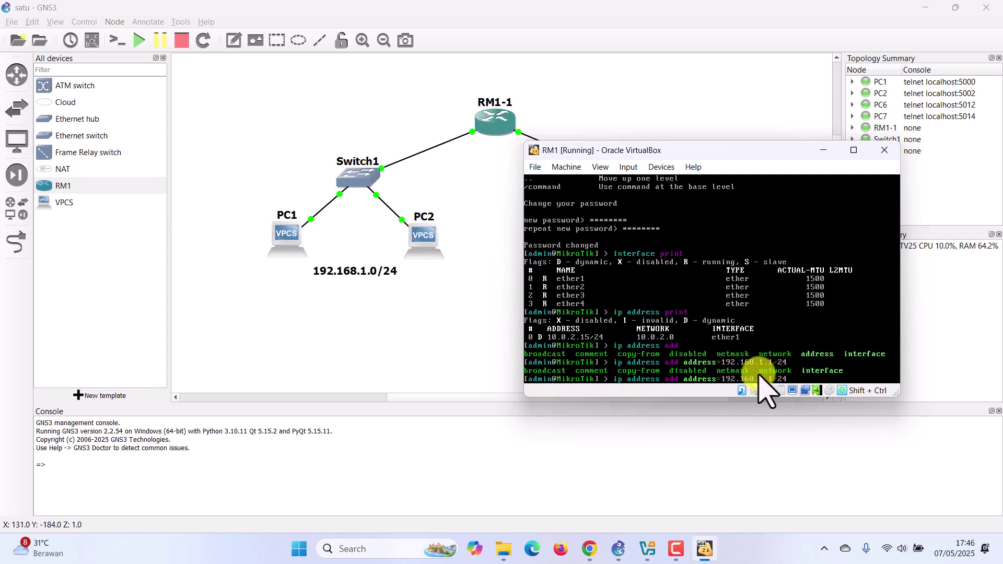
pyautogui.write('inte')
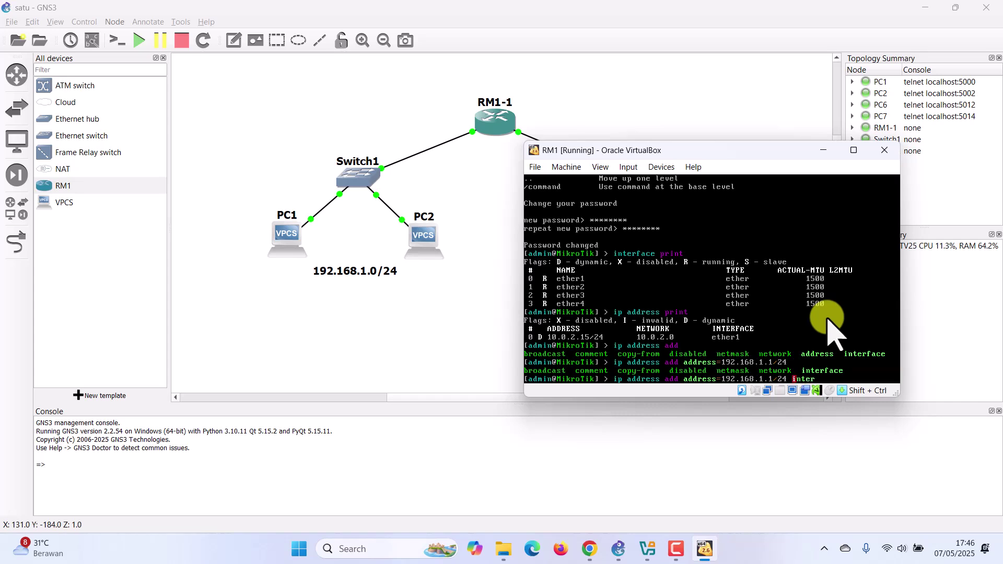
pyautogui.write('r')
pyautogui.press('Tab')
pyautogui.write('ether4')
pyautogui.press('Return')
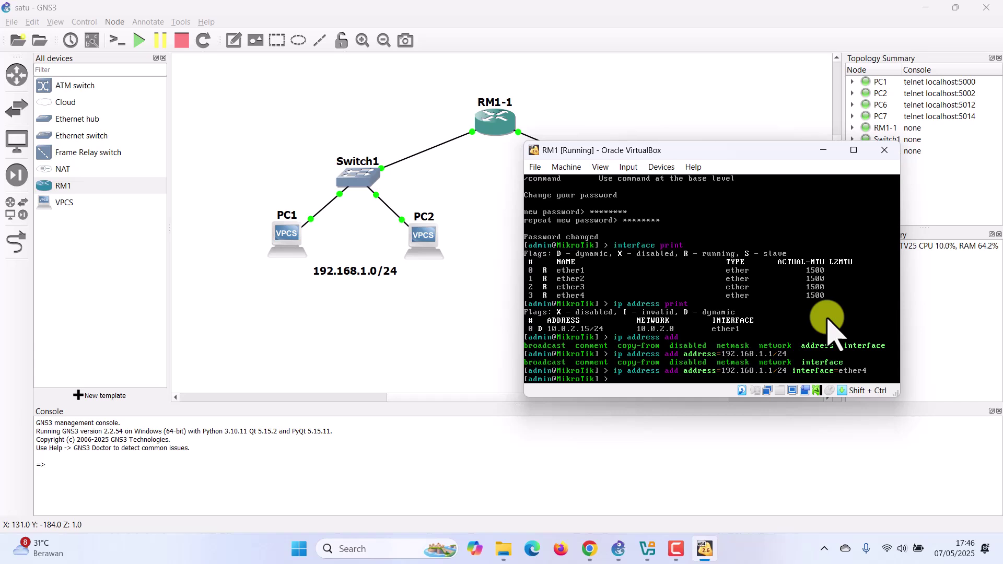
# Reuse the previous ip address add command to assign 192.168.2.1/24 to interface ether3
pyautogui.press('Up')
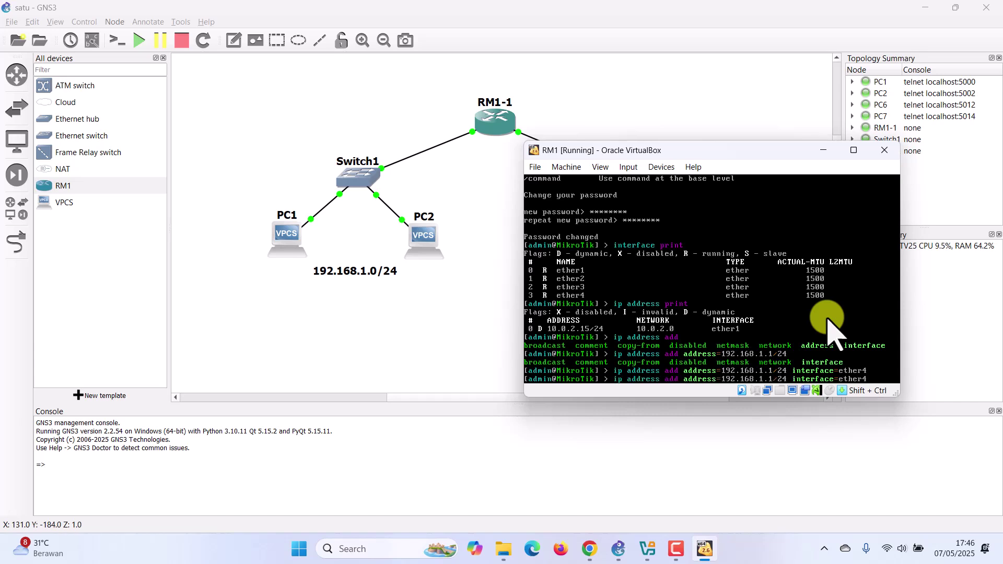
pyautogui.press('BackSpace')
pyautogui.press('BackSpace')
pyautogui.write('2')
pyautogui.press('Return')
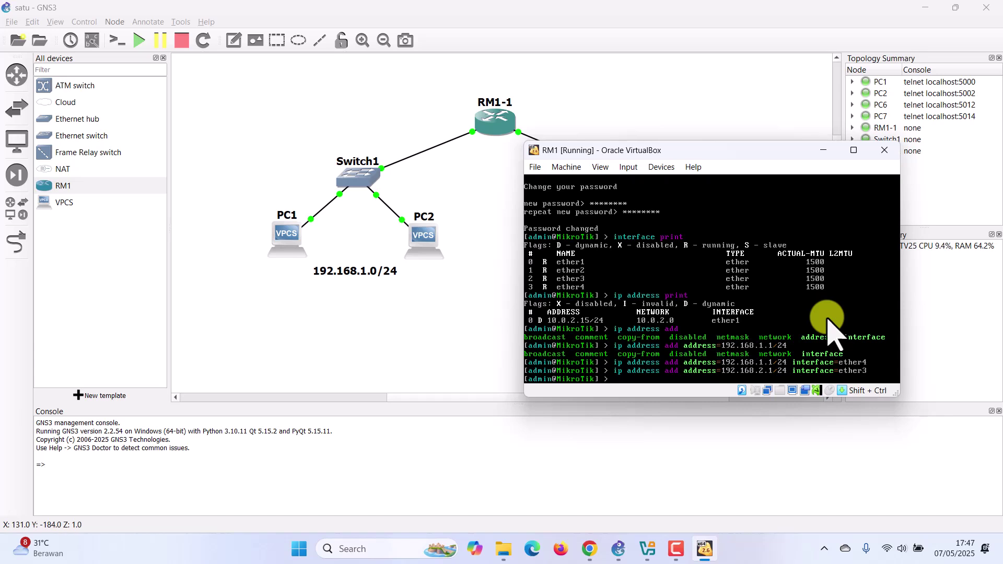
# Check the router's addresses against the topology with ip address print, then minimize the RM1 window
pyautogui.write('ip address print')
pyautogui.press('Return')
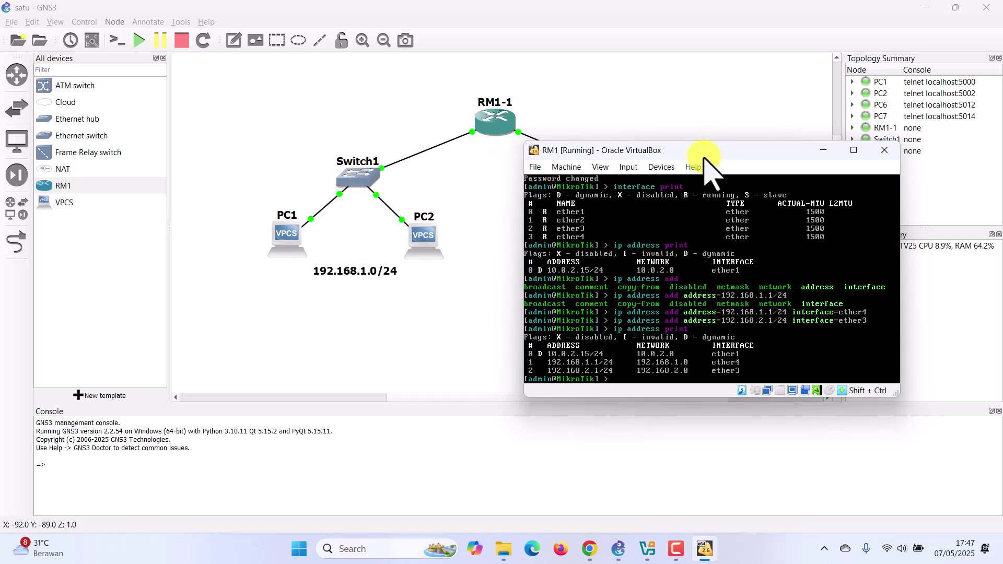
pyautogui.moveTo(700, 151); pyautogui.dragTo(684, 241)
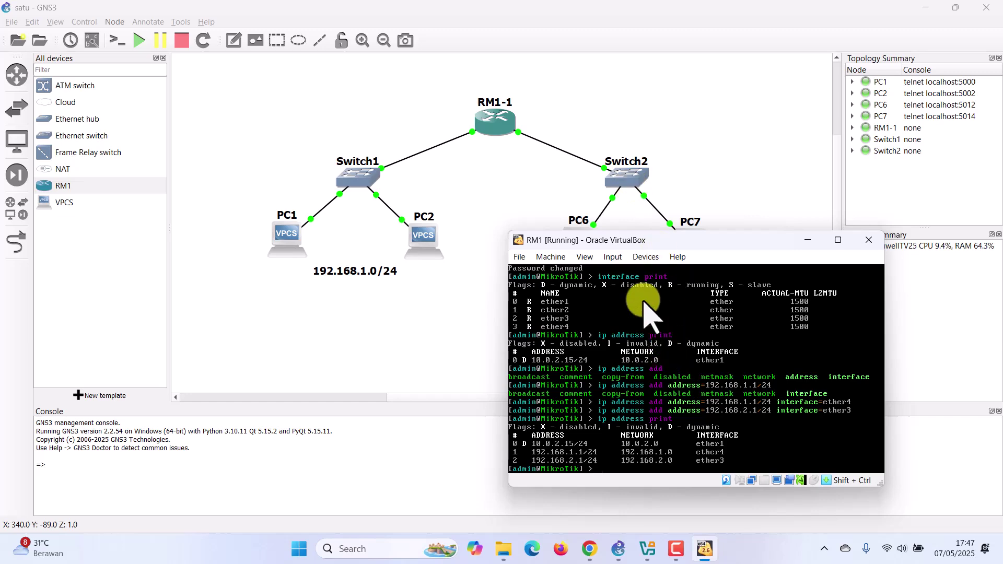
pyautogui.moveTo(654, 242); pyautogui.dragTo(720, 146)
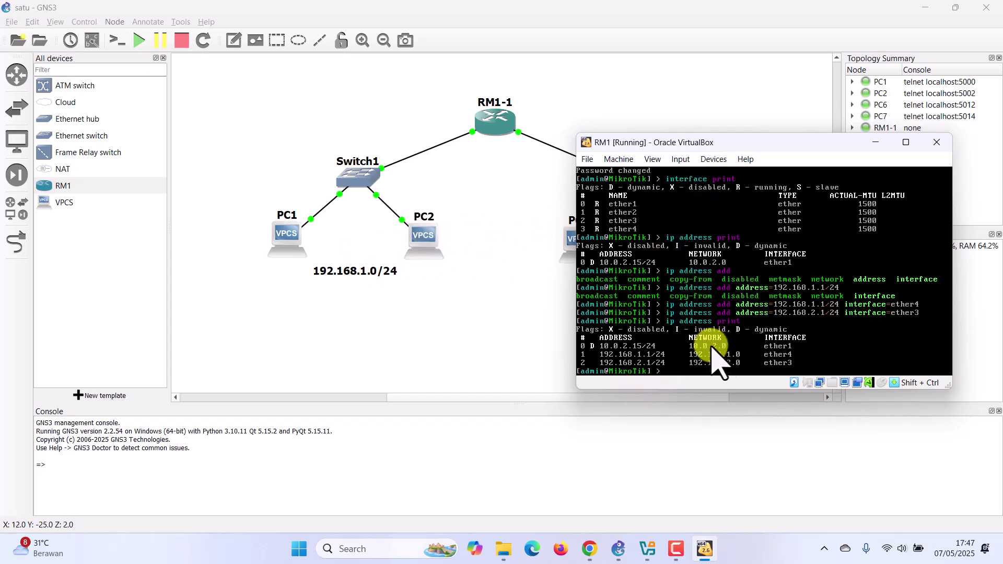
pyautogui.click(875, 142)
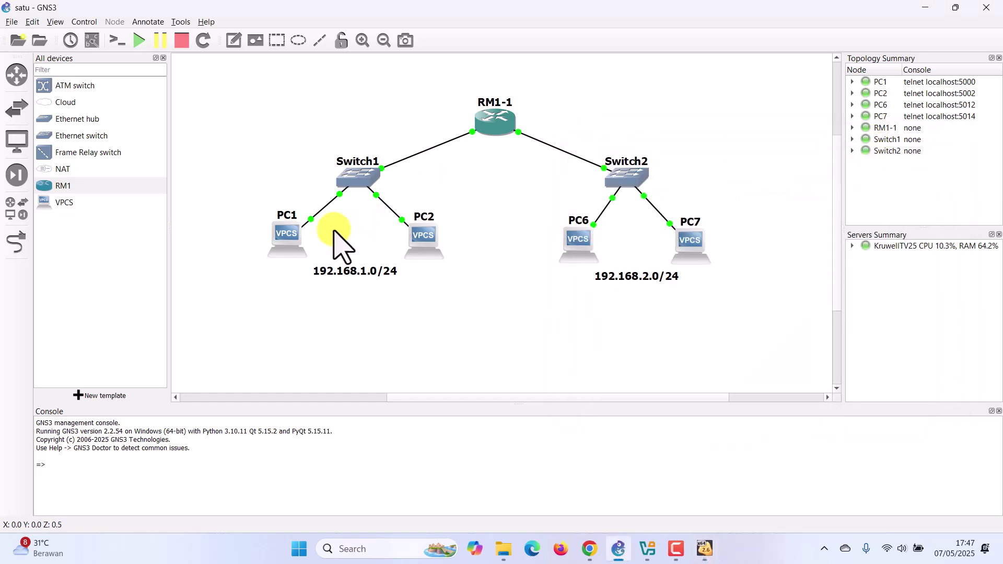
# Open PC1's console and set its IP address to 192.168.1.2, netmask 255.255.255.0 and gateway 192.168.1.1
pyautogui.rightClick(287, 243)
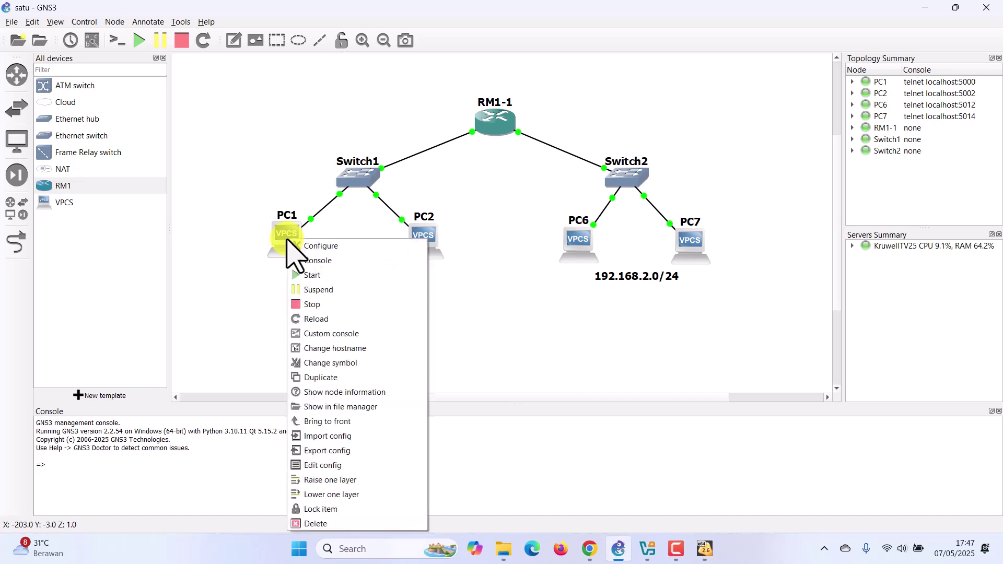
pyautogui.click(331, 262)
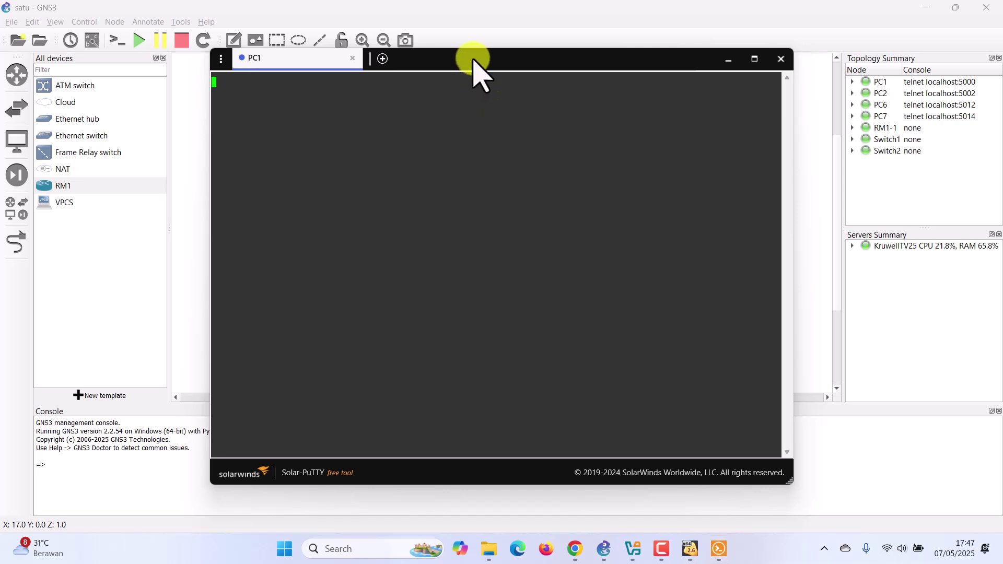
pyautogui.moveTo(473, 59); pyautogui.dragTo(503, 96)
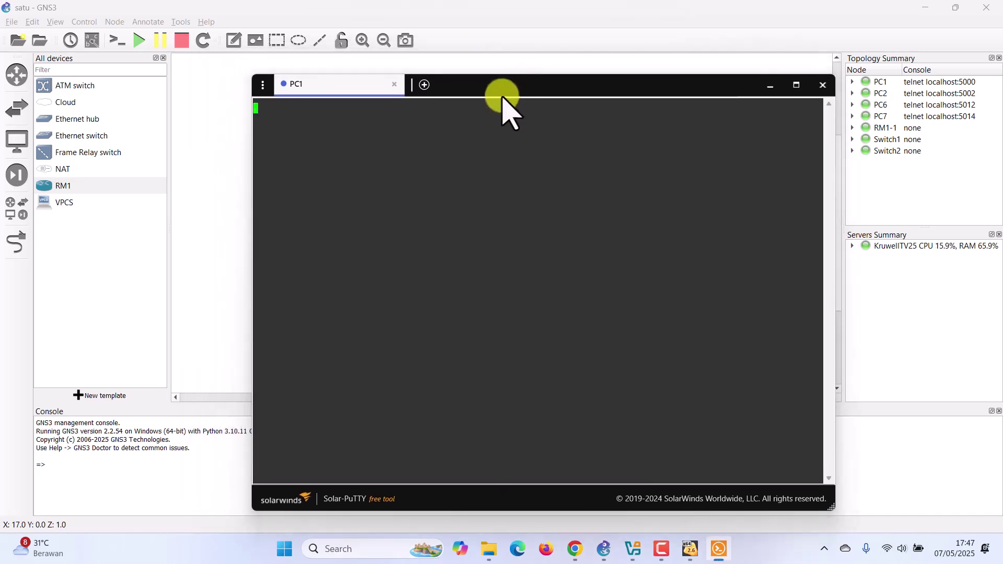
pyautogui.moveTo(504, 96); pyautogui.dragTo(521, 179)
pyautogui.press('Return')
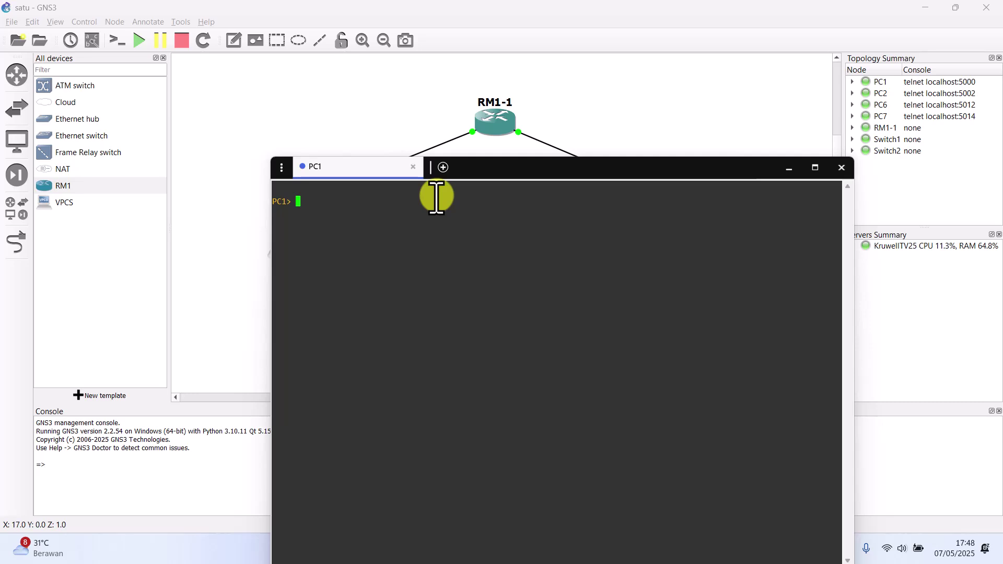
pyautogui.write('ip')
pyautogui.moveTo(492, 168); pyautogui.dragTo(473, 305)
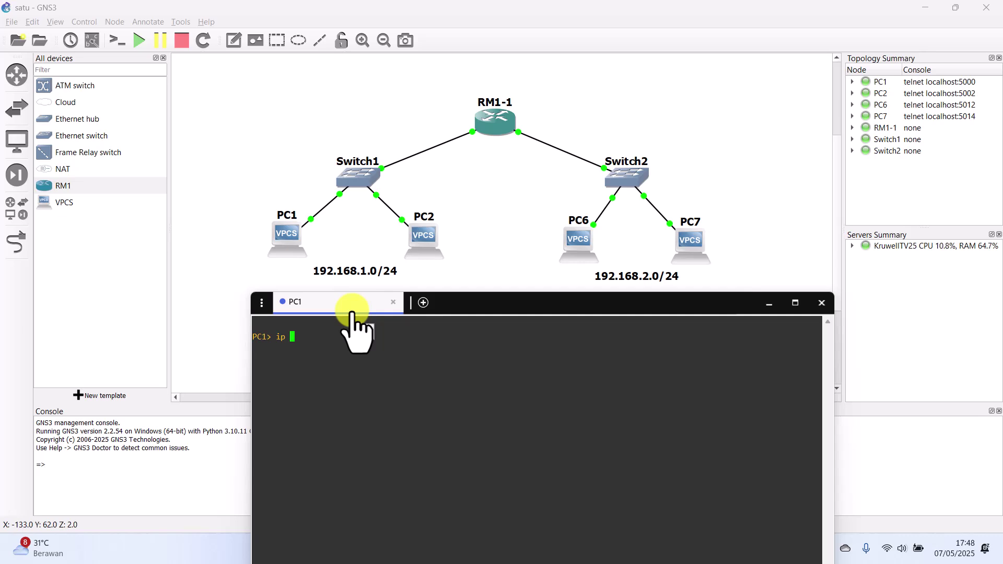
pyautogui.write('192.168.1.2 255.255.255.0')
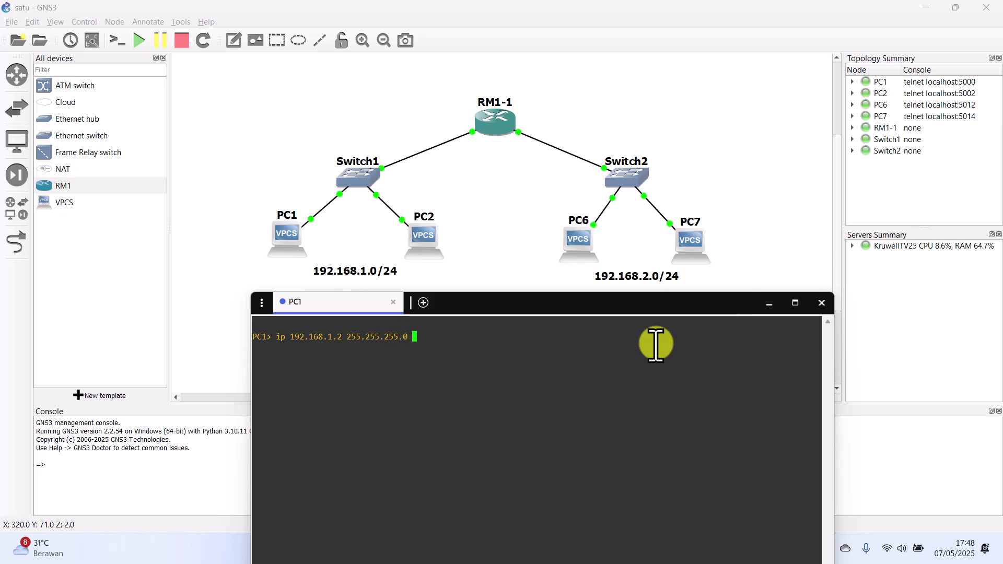
pyautogui.write(' 192.168.1.1')
pyautogui.press('Return')
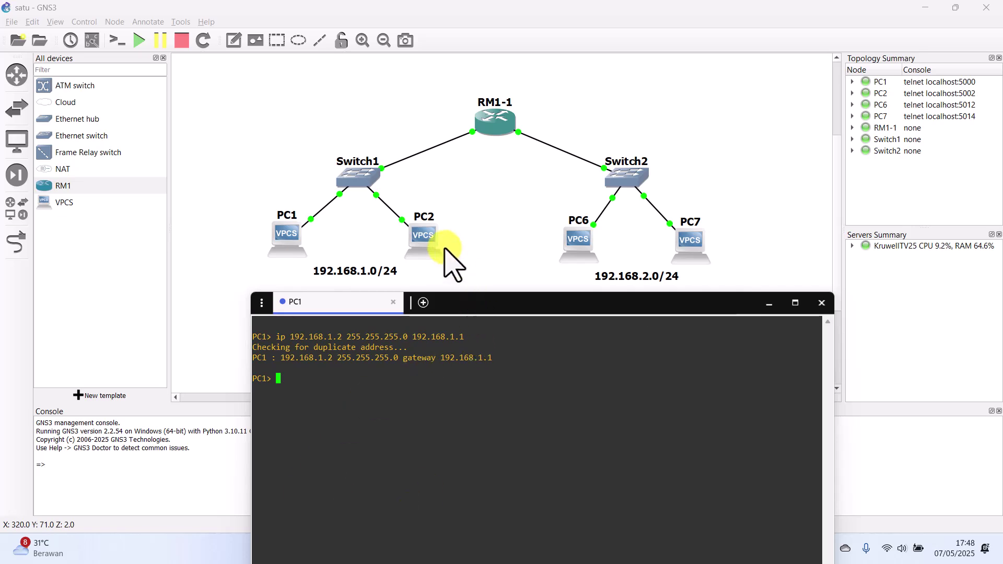
# Open PC2's console and set its IP address to 192.168.1.3, netmask 255.255.255.0 and gateway 192.168.1.1
pyautogui.click(424, 241)
pyautogui.rightClick(425, 241)
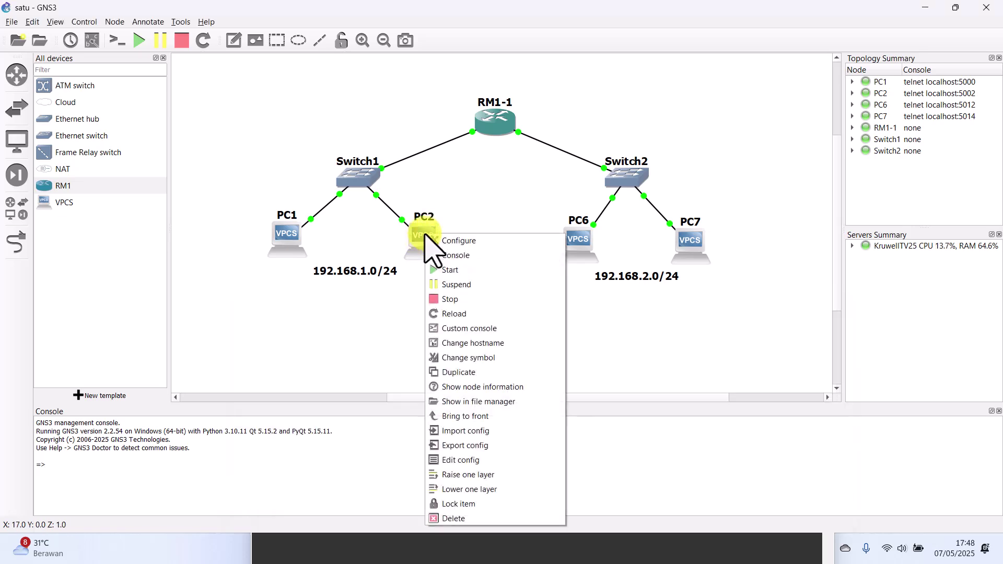
pyautogui.click(430, 229)
pyautogui.rightClick(428, 228)
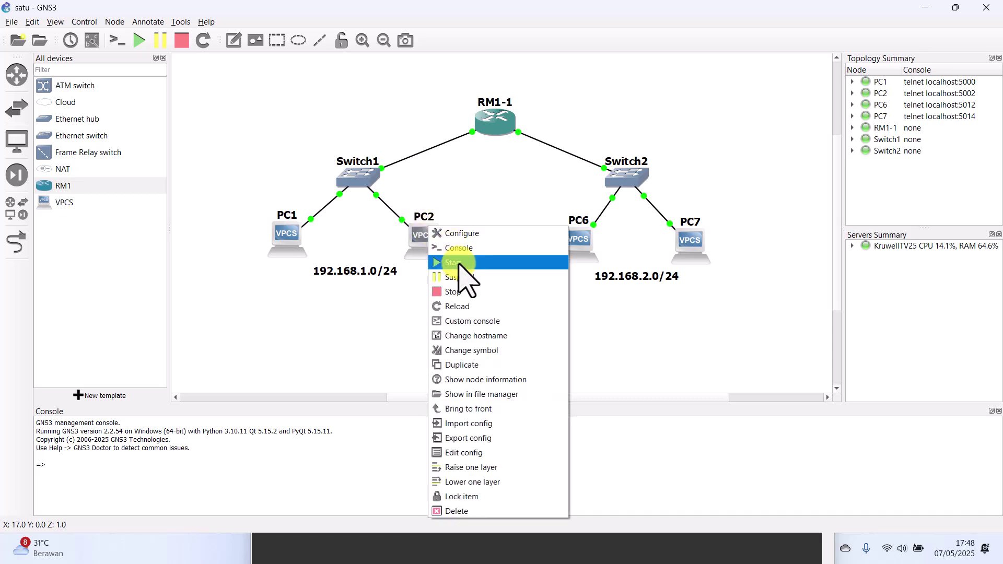
pyautogui.click(447, 243)
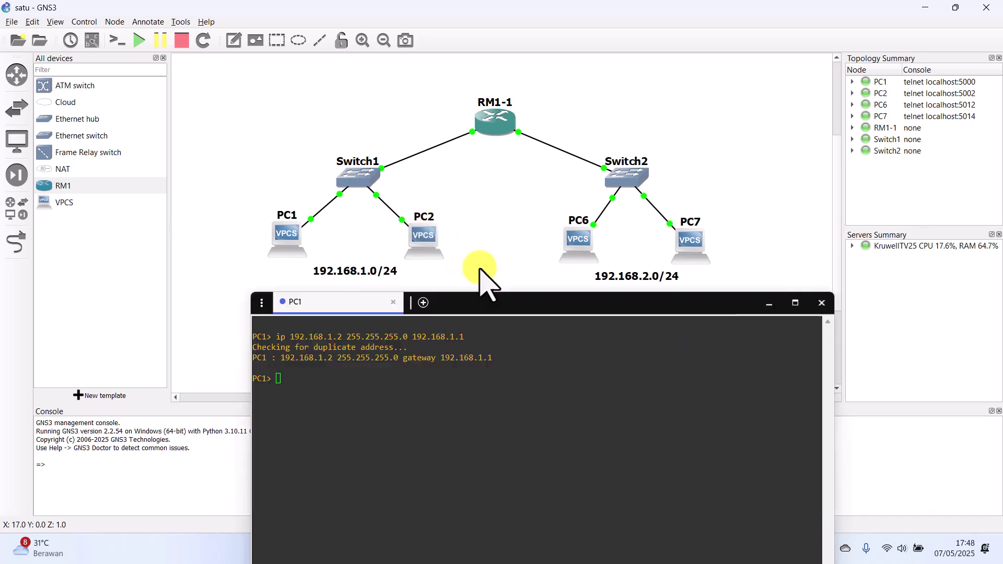
pyautogui.click(417, 541)
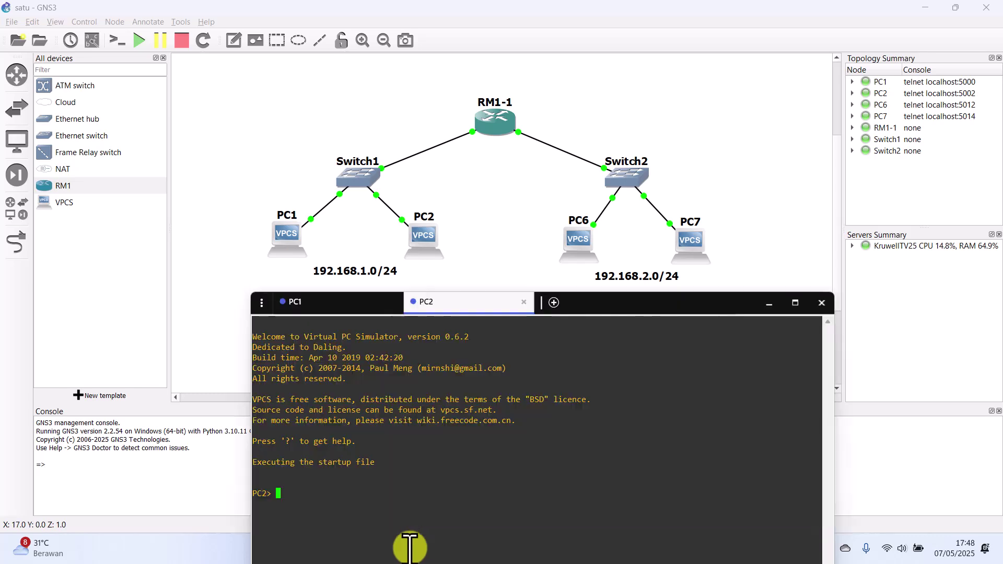
pyautogui.moveTo(623, 309)
pyautogui.mouseDown()
pyautogui.moveTo(620, 220)
pyautogui.moveTo(610, 311)
pyautogui.moveTo(622, 380)
pyautogui.moveTo(605, 288)
pyautogui.moveTo(600, 364)
pyautogui.moveTo(597, 304)
pyautogui.mouseUp()
pyautogui.click(289, 496)
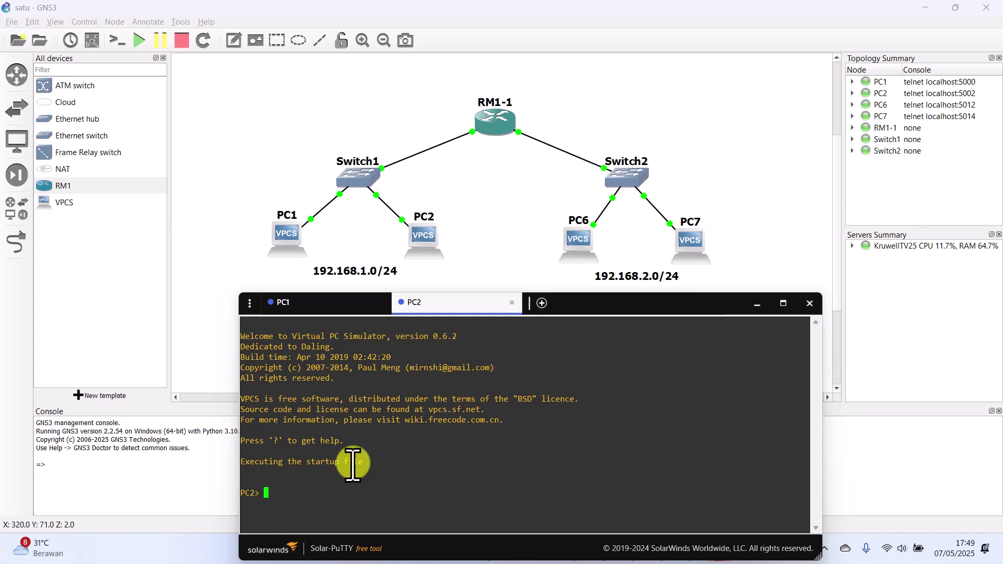
pyautogui.write('ip 192.168.1.3 255.255.255.0')
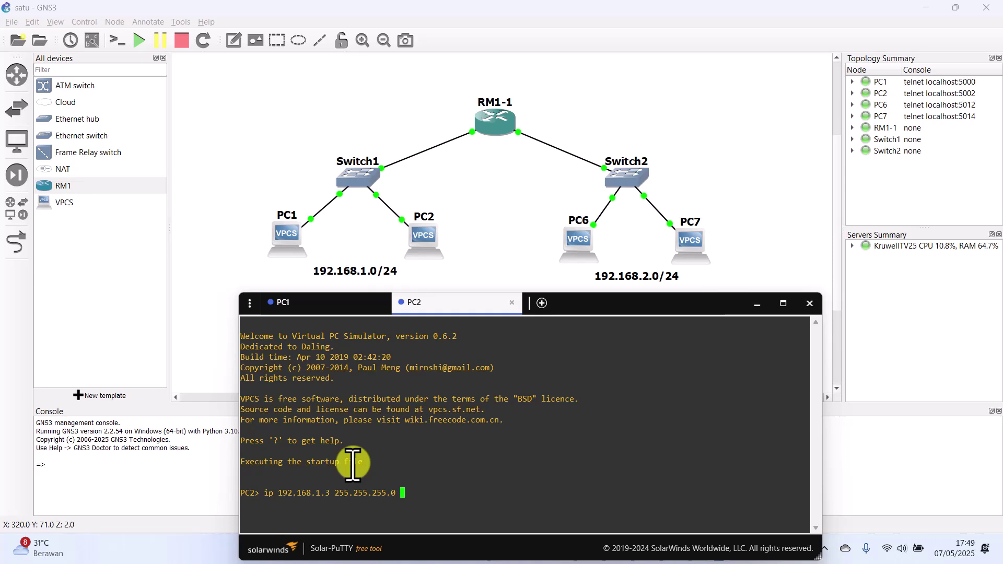
pyautogui.write(' 192.168.1.1')
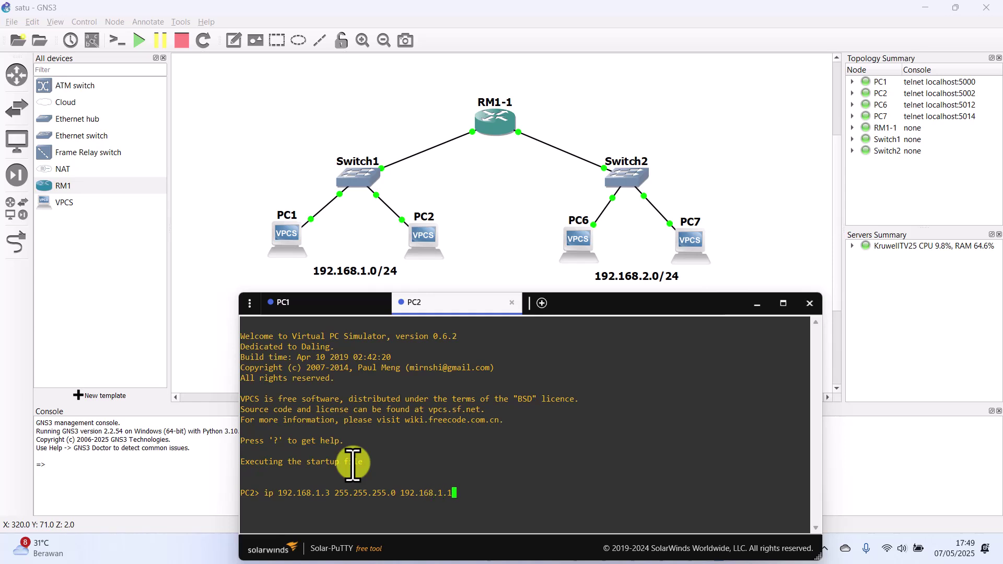
pyautogui.press('Return')
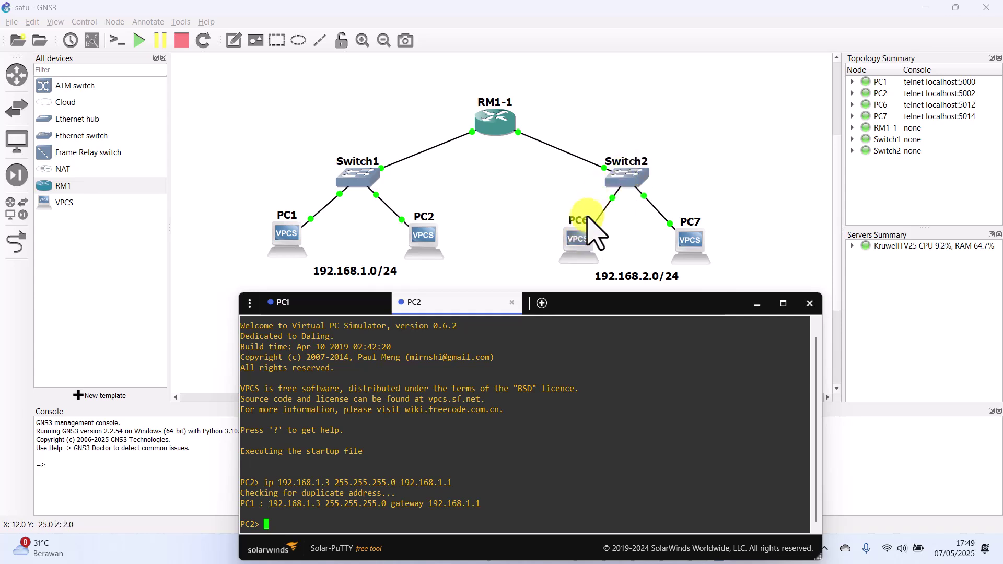
# Open PC6's console and set its IP address to 192.168.2.2, netmask 255.255.255.0 and gateway 192.168.2.1
pyautogui.rightClick(585, 247)
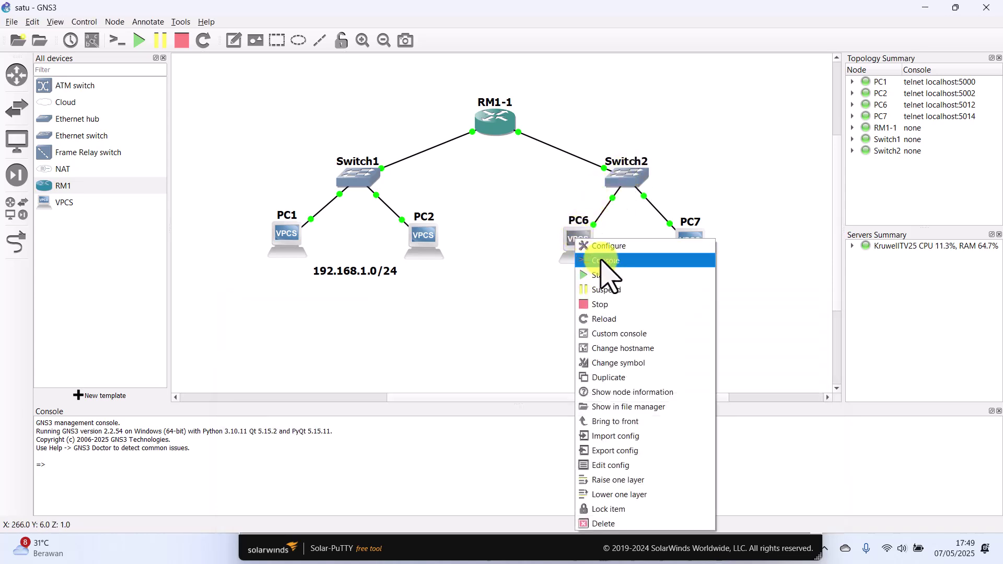
pyautogui.click(600, 261)
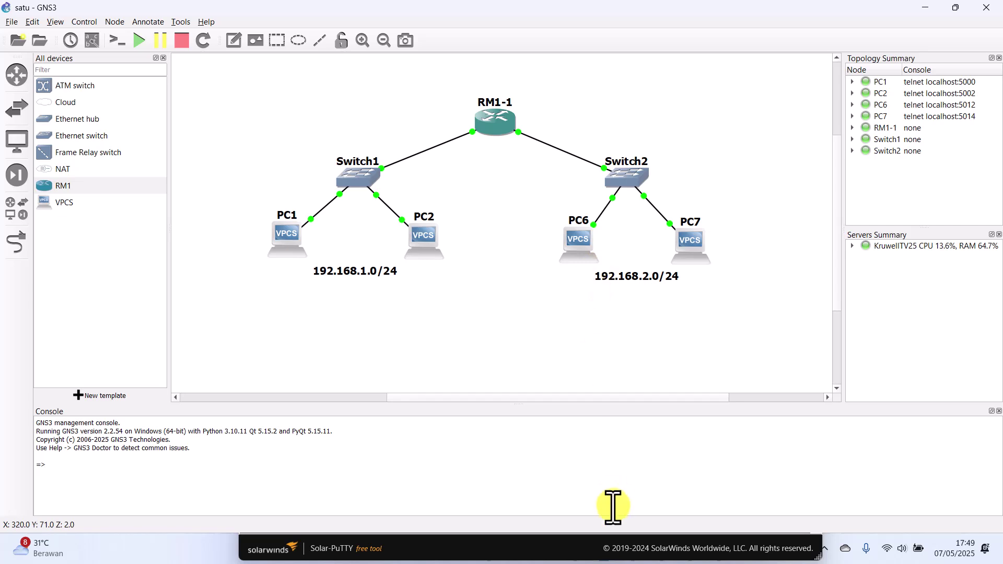
pyautogui.click(578, 546)
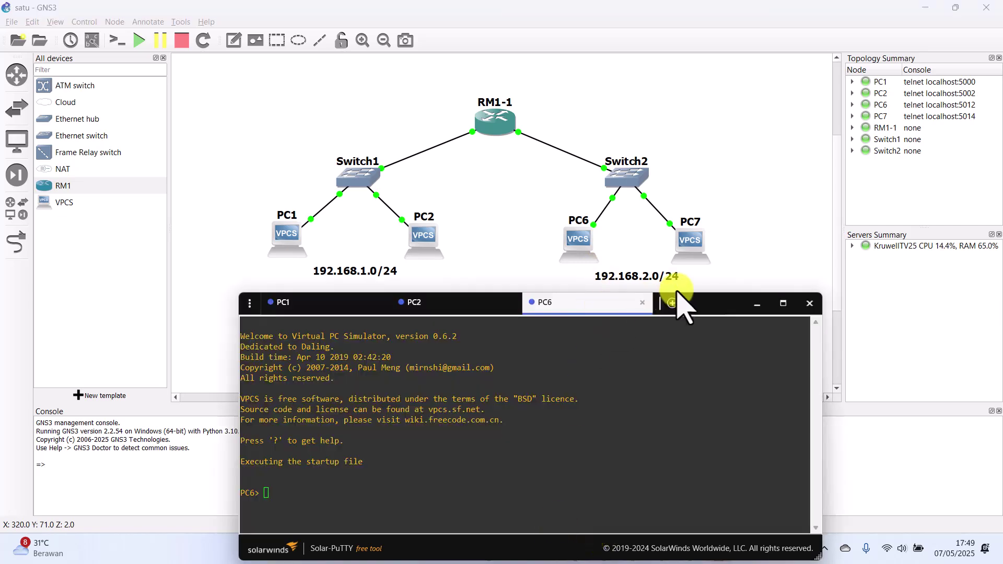
pyautogui.click(294, 491)
pyautogui.write('ip 19')
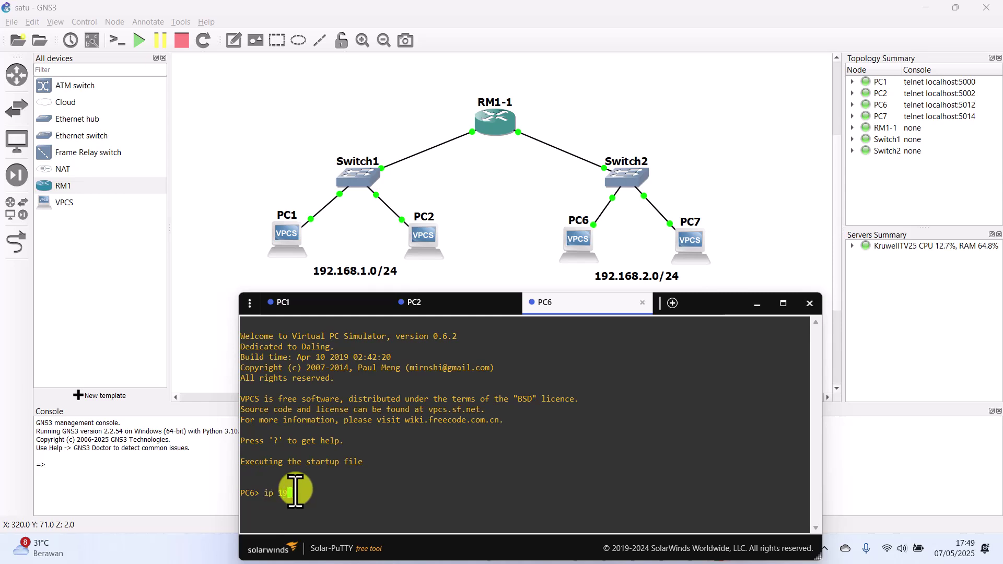
pyautogui.write('2.168.2.2')
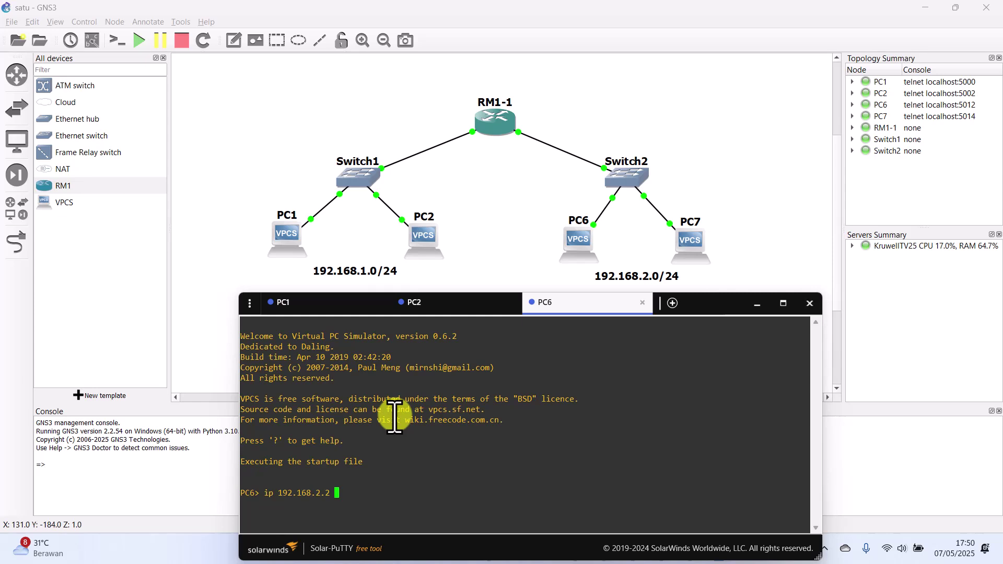
pyautogui.write('5.255.255.0 192.168.2.1')
pyautogui.press('Return')
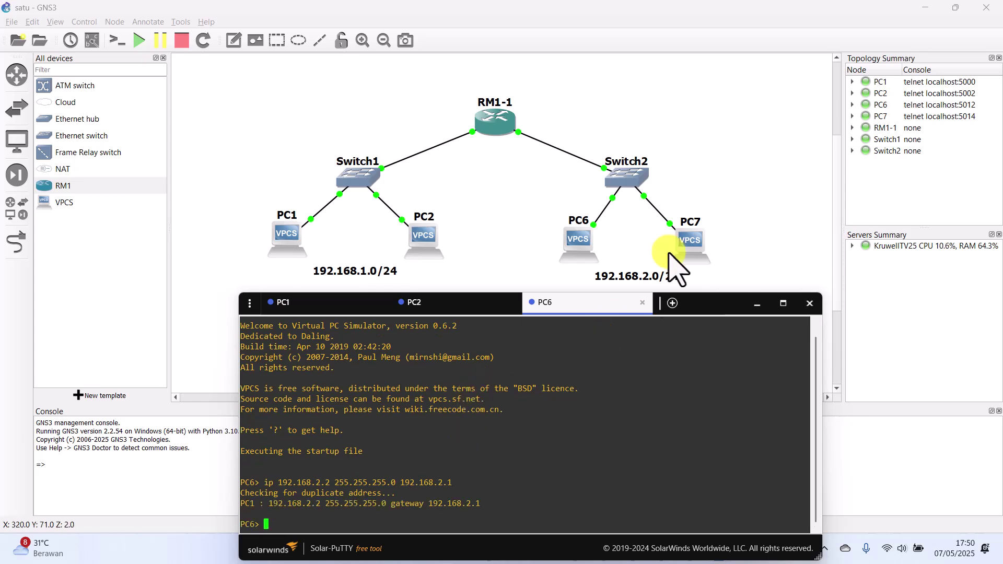
# Open PC7's console and set its IP address to 192.168.2.3, netmask 255.255.255.0 and gateway 192.168.2.1
pyautogui.rightClick(698, 239)
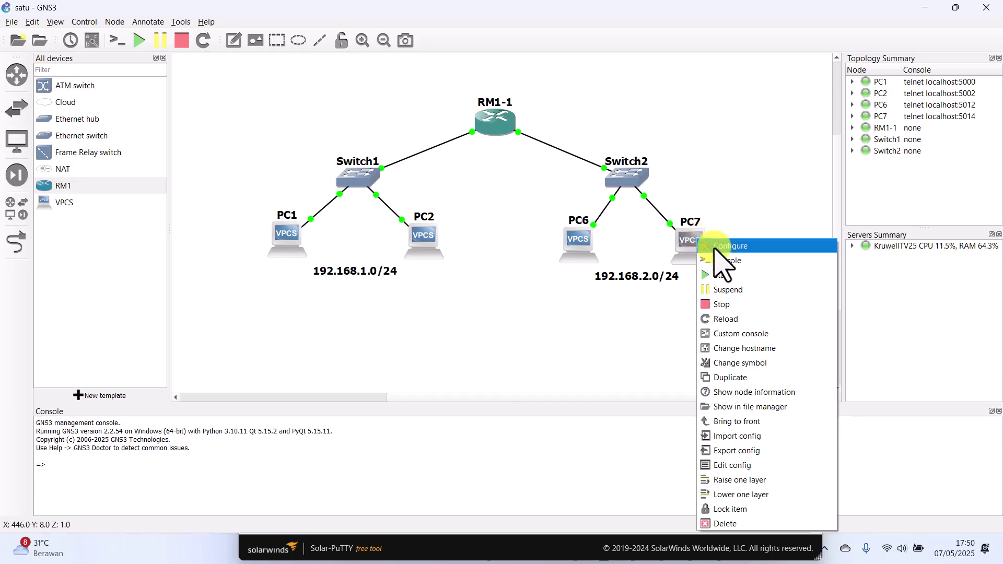
pyautogui.click(724, 260)
pyautogui.click(511, 545)
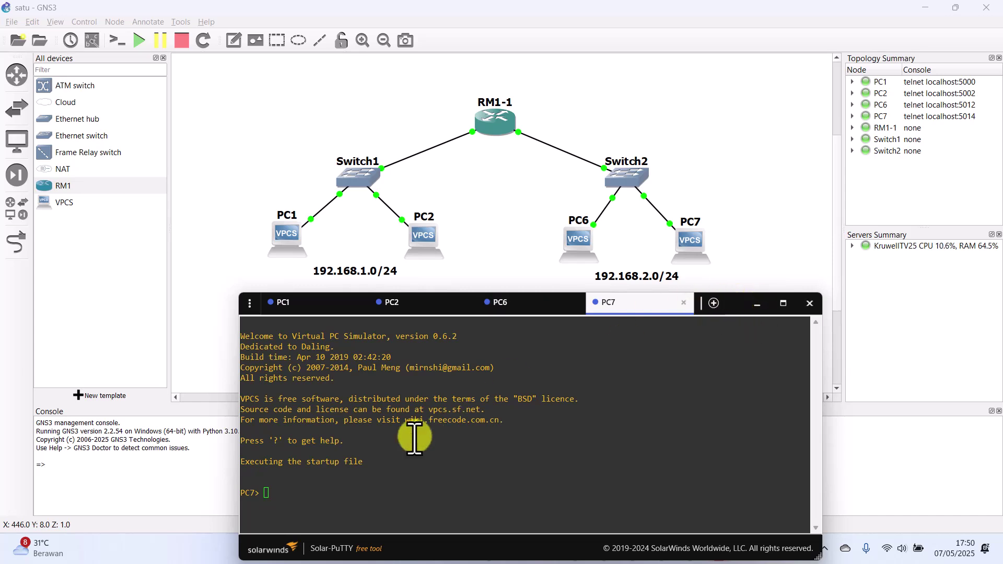
pyautogui.click(319, 491)
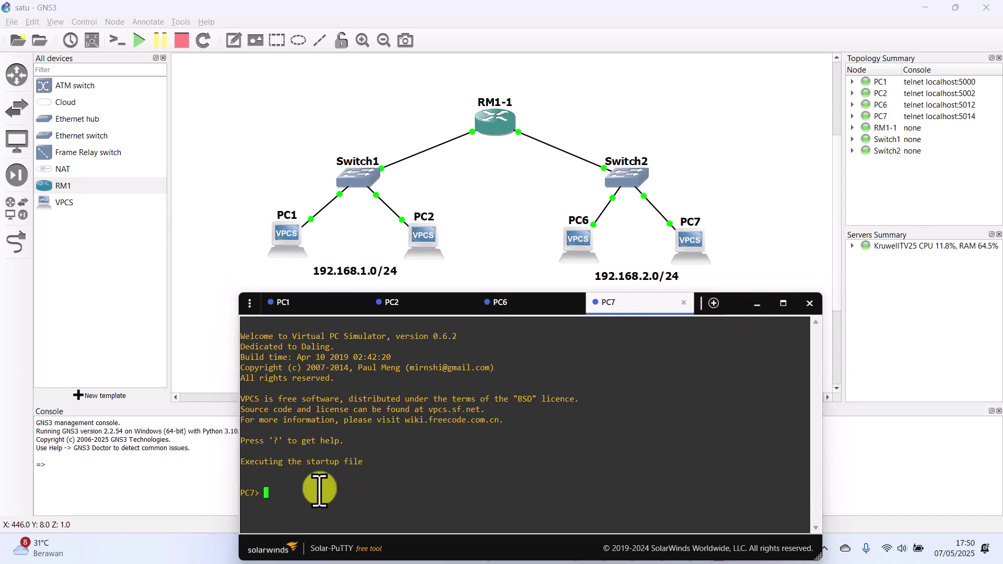
pyautogui.write('ip 192.')
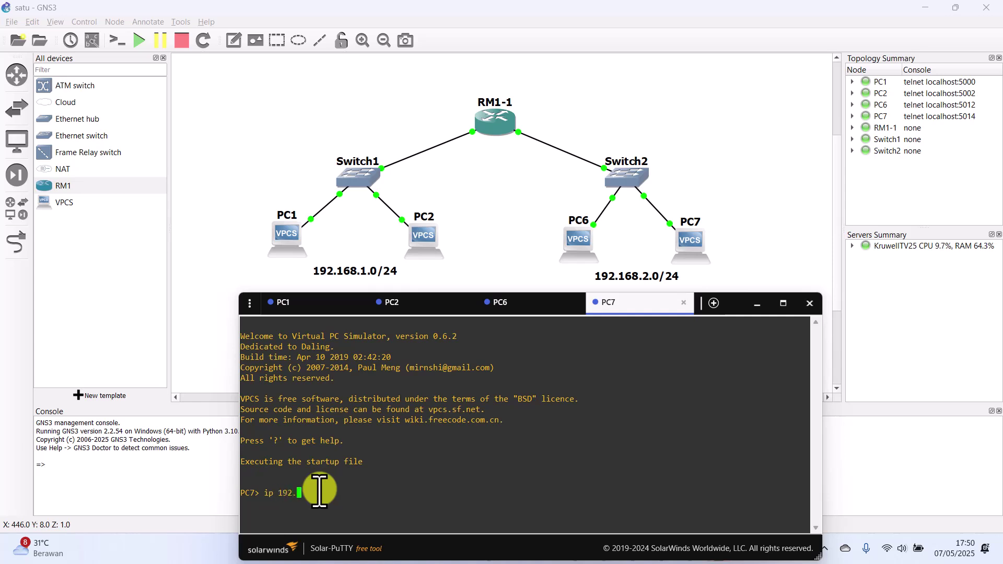
pyautogui.write('168.2.3 255.255.255.0')
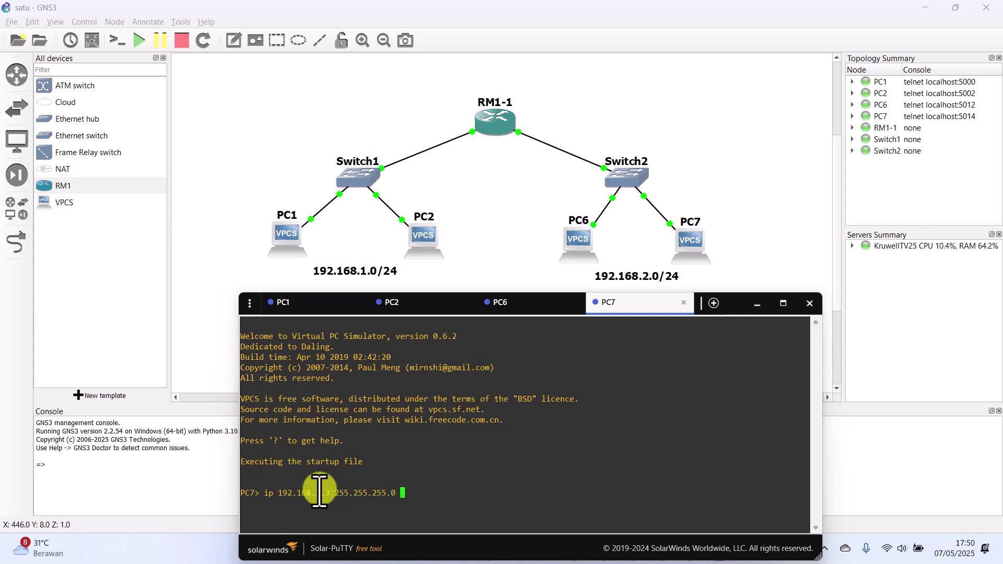
pyautogui.write(' 192.168.2.1')
pyautogui.press('Return')
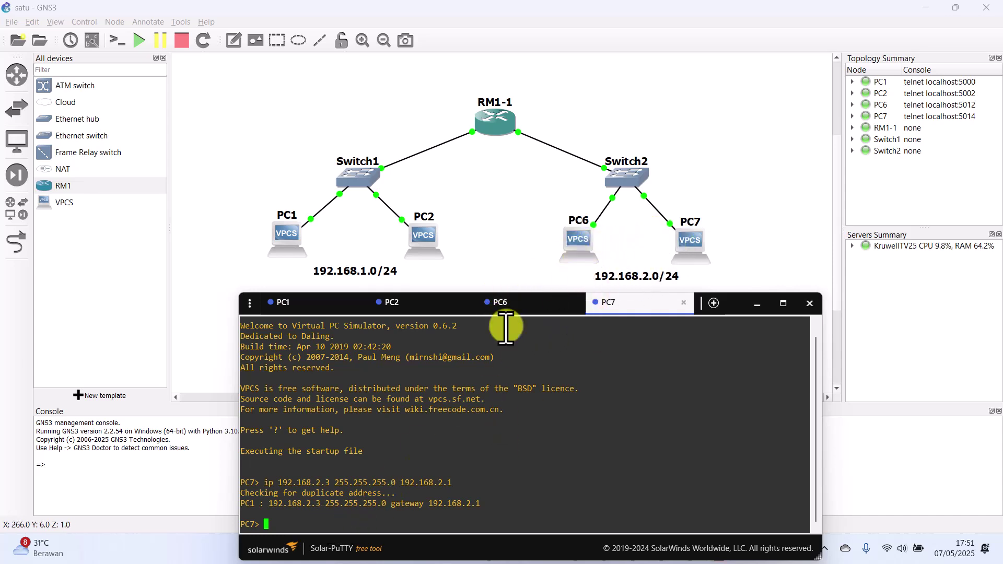
# From PC7, ping PC6 at 192.168.2.2 and the gateway at 192.168.2.1 to test connectivity within the network
pyautogui.write('ng 192.168.2.2')
pyautogui.press('Return')
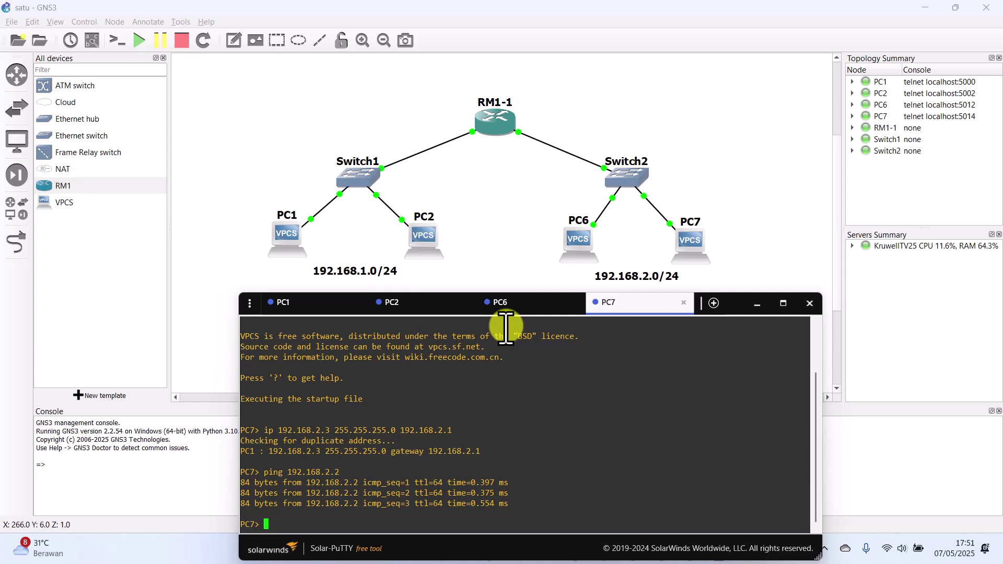
pyautogui.write('ng 192.168.2.1')
pyautogui.press('Return')
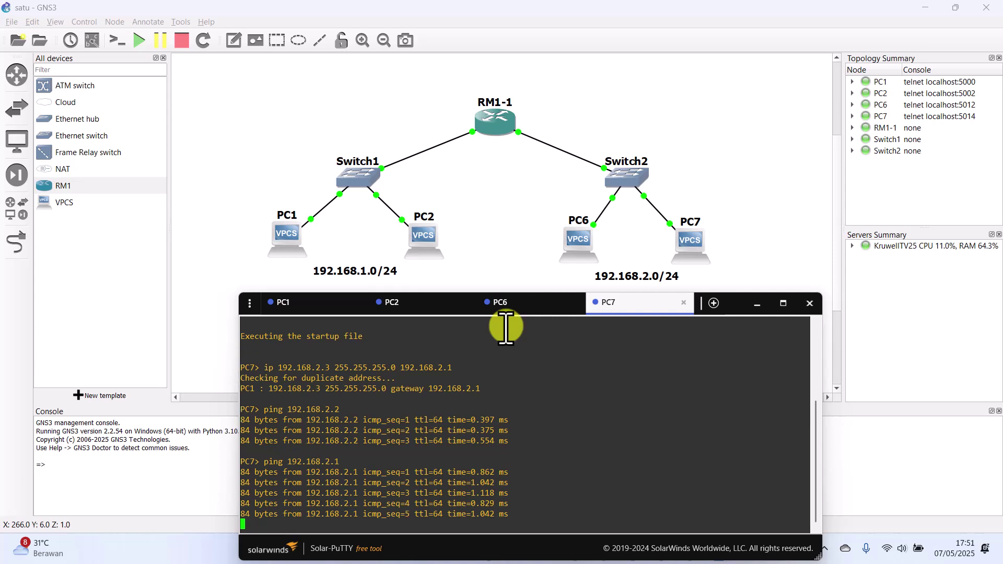
# From PC7, ping PC1 at 192.168.1.2 and PC2 at 192.168.1.3 across the router, and minimize the console window
pyautogui.write('ping 192.168.')
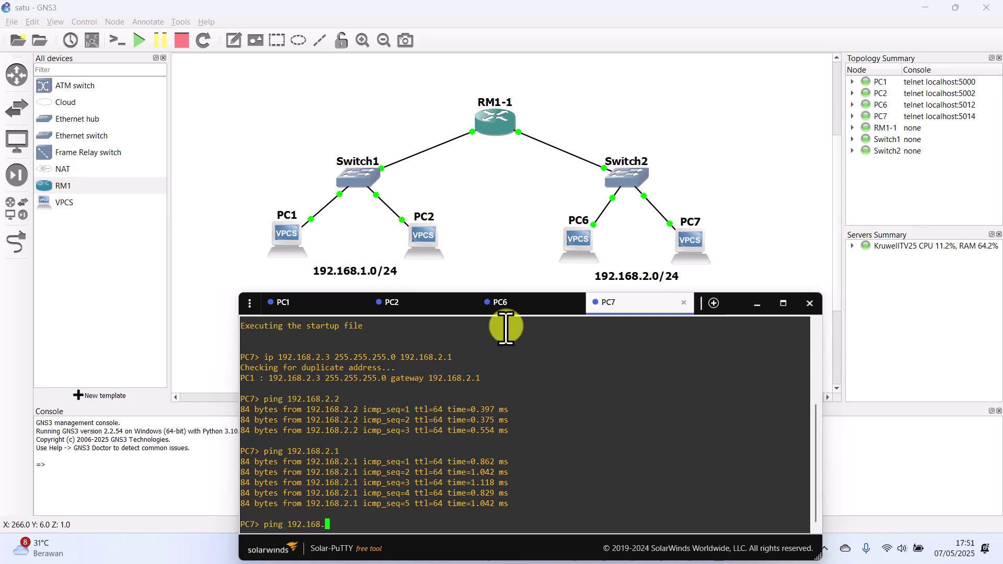
pyautogui.write('1.2')
pyautogui.press('Return')
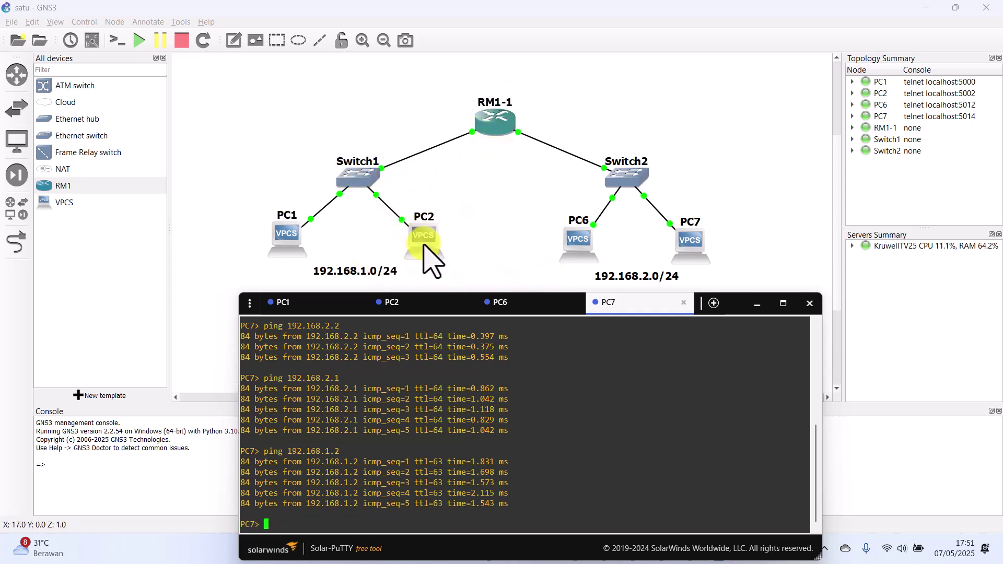
pyautogui.write('ing 192.168.1.3')
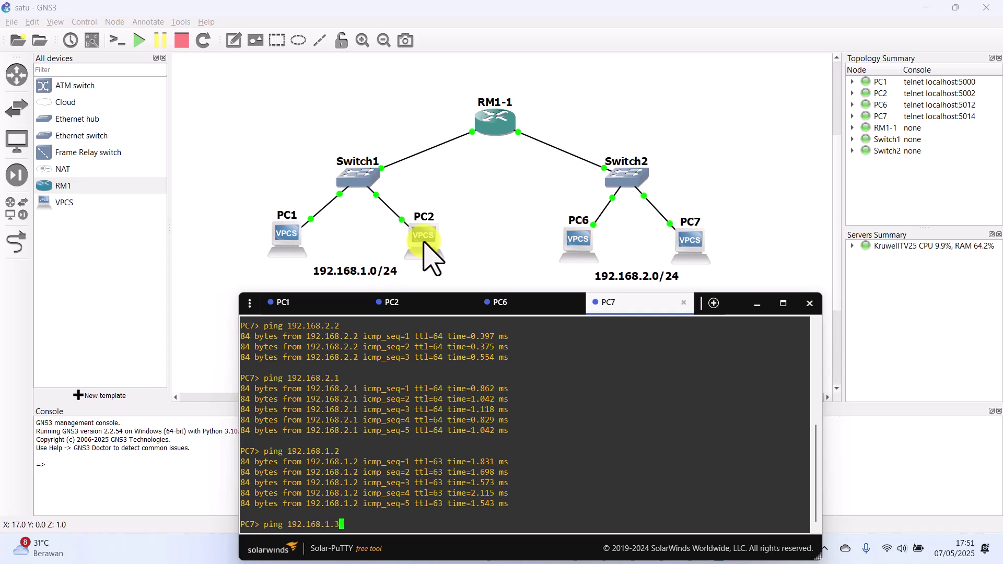
pyautogui.press('Return')
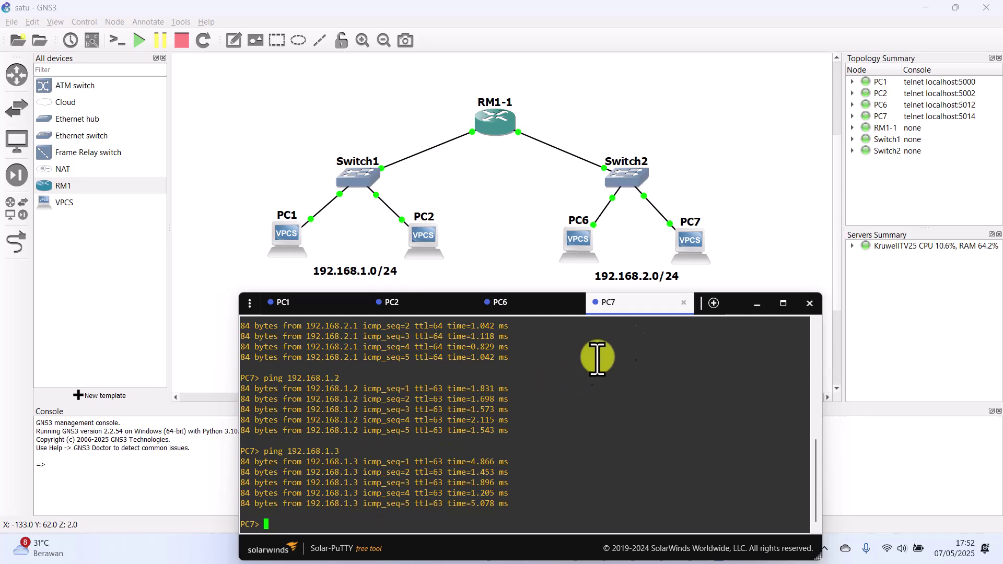
pyautogui.click(761, 304)
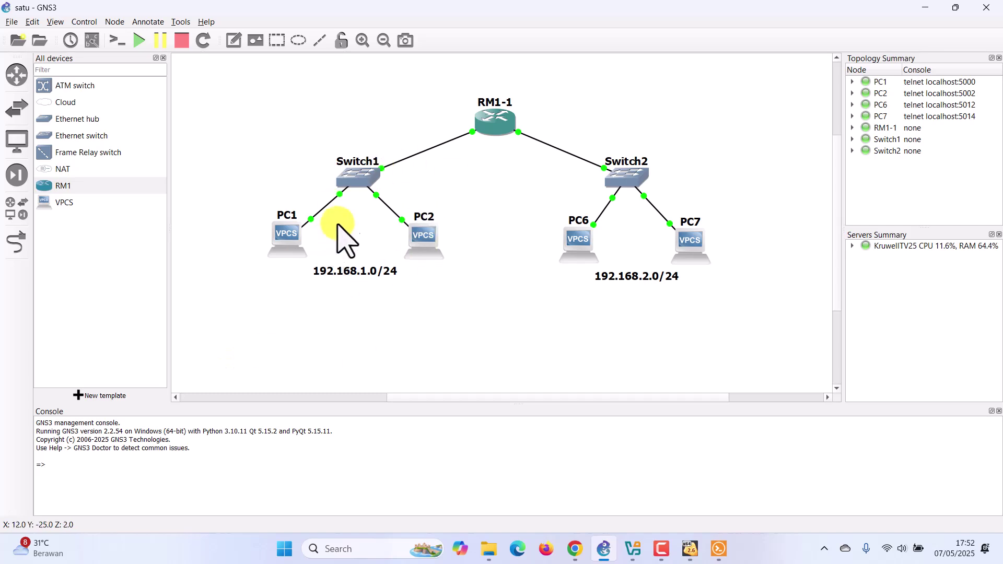
# Bring back the RM1 router window and place it below the topology to review its interface addresses against both networks
pyautogui.moveTo(416, 261)
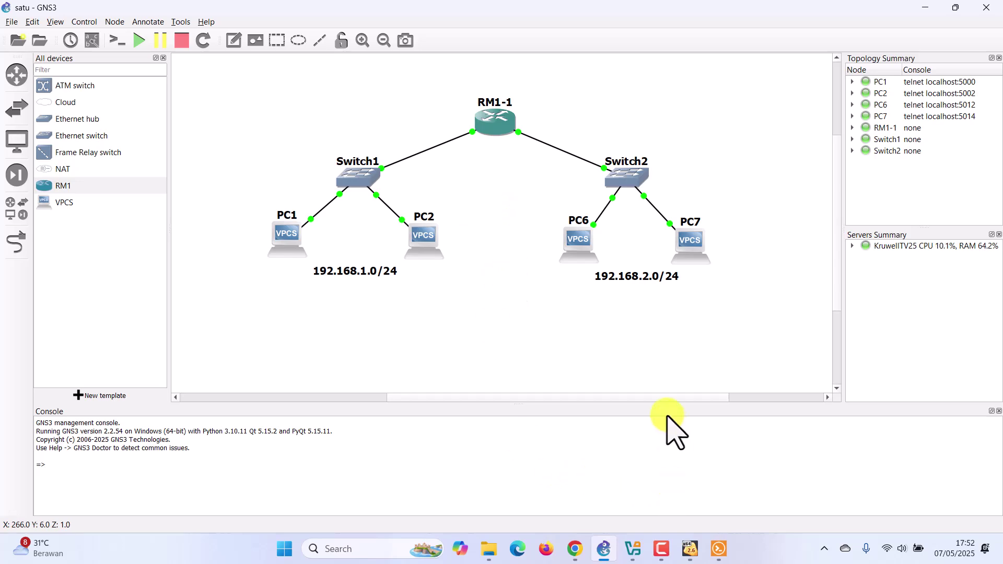
pyautogui.click(688, 548)
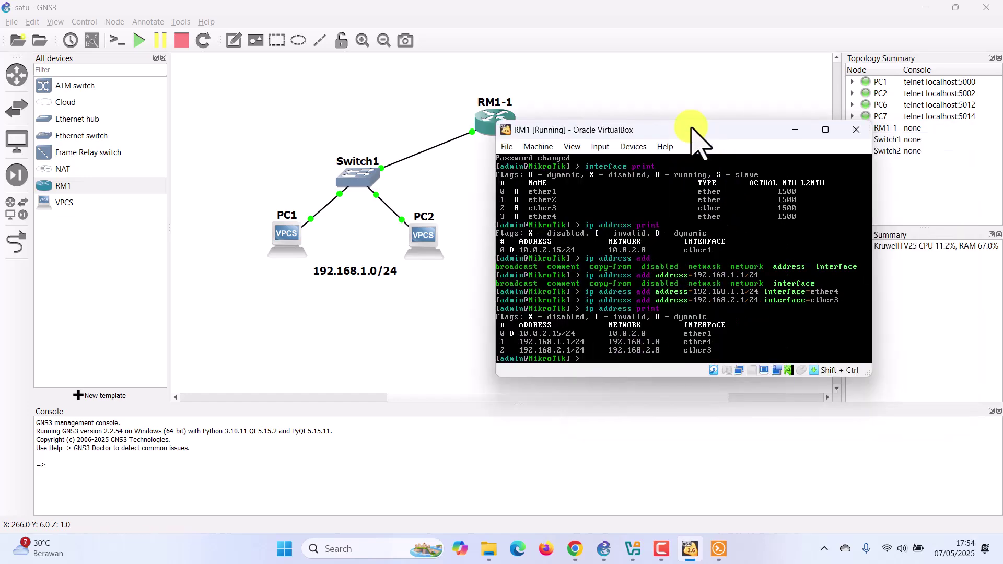
pyautogui.moveTo(692, 129); pyautogui.dragTo(685, 162)
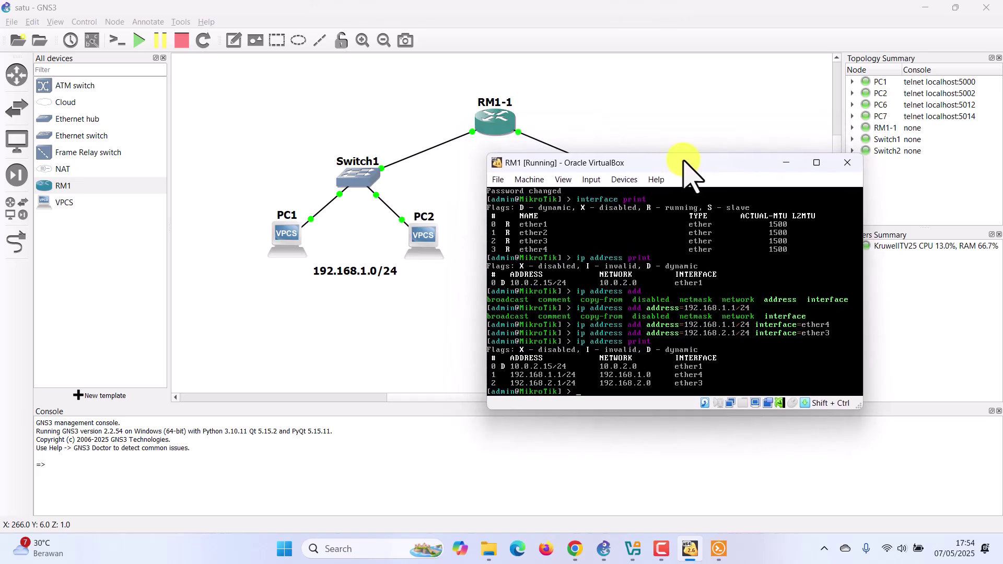
pyautogui.moveTo(684, 160); pyautogui.dragTo(649, 161)
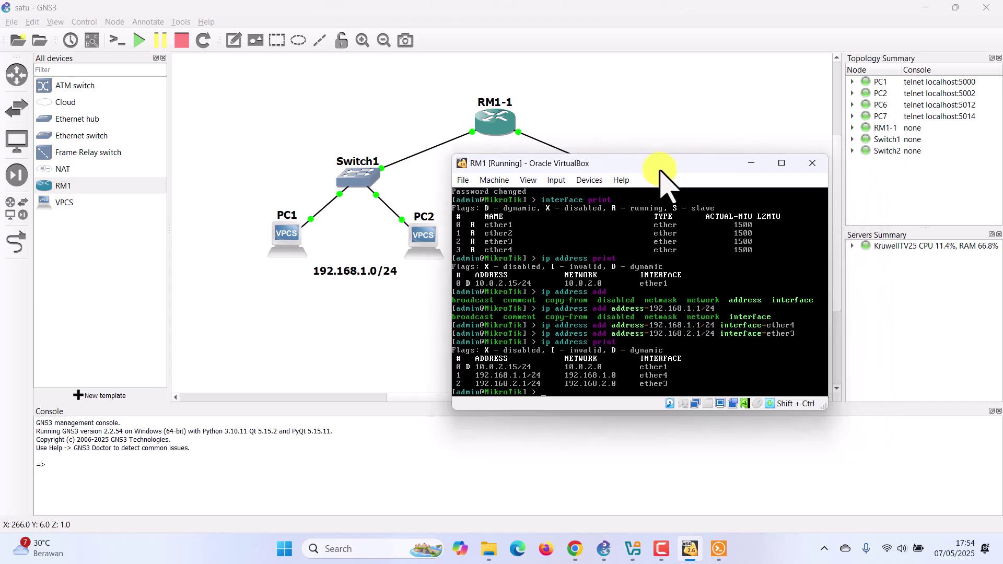
pyautogui.moveTo(660, 170); pyautogui.dragTo(685, 168)
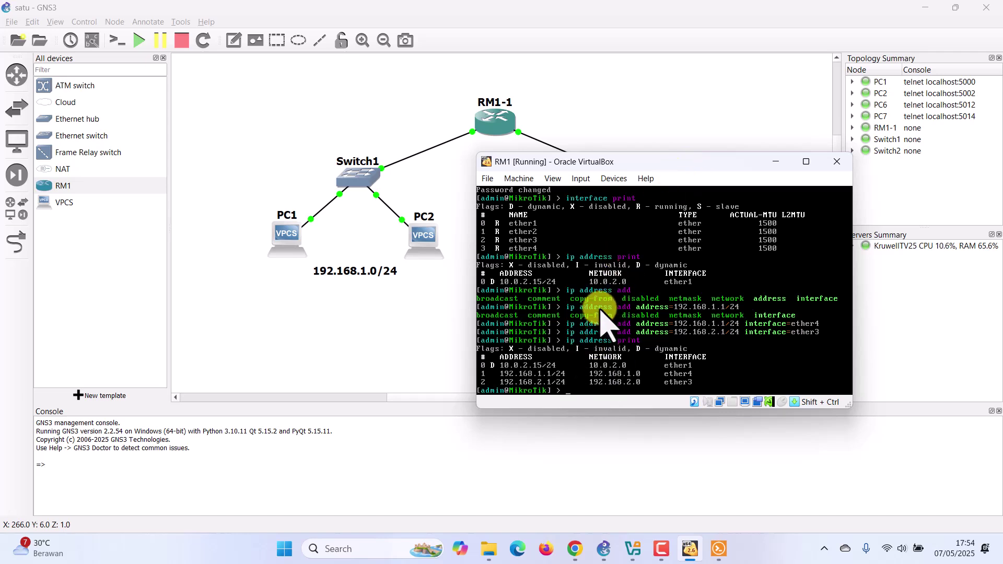
pyautogui.moveTo(685, 163); pyautogui.dragTo(579, 247)
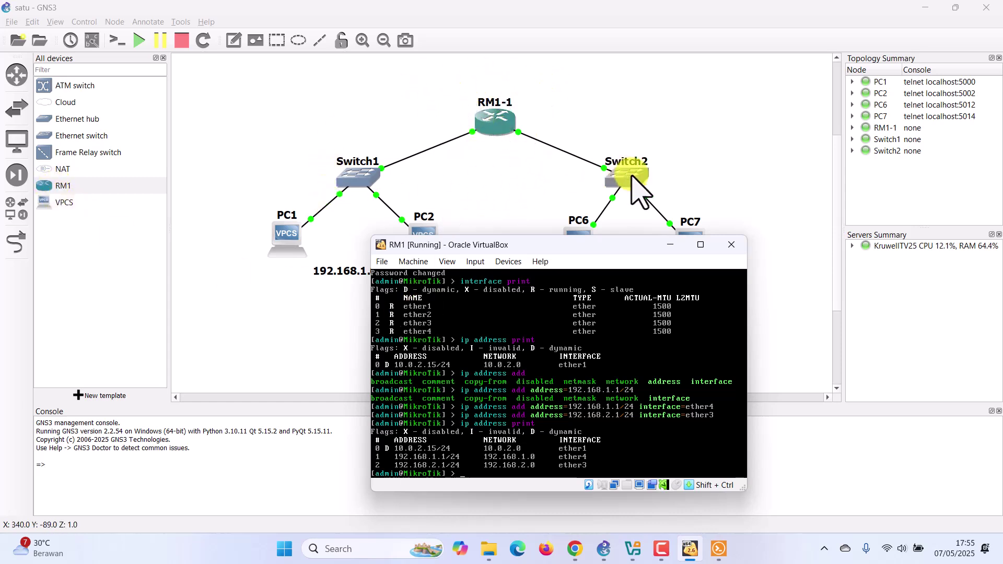
pyautogui.moveTo(525, 244); pyautogui.dragTo(563, 220)
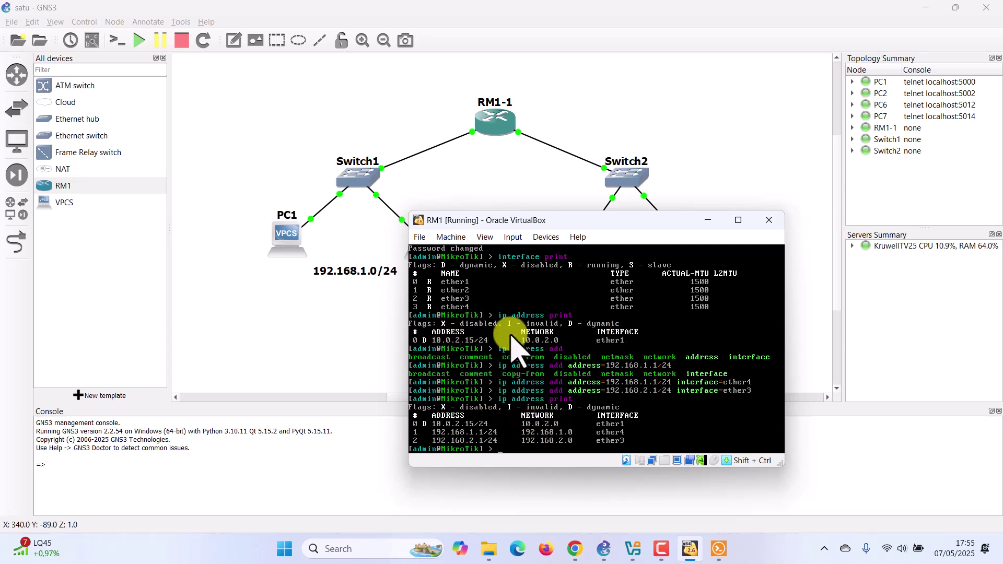
pyautogui.moveTo(559, 220); pyautogui.dragTo(481, 277)
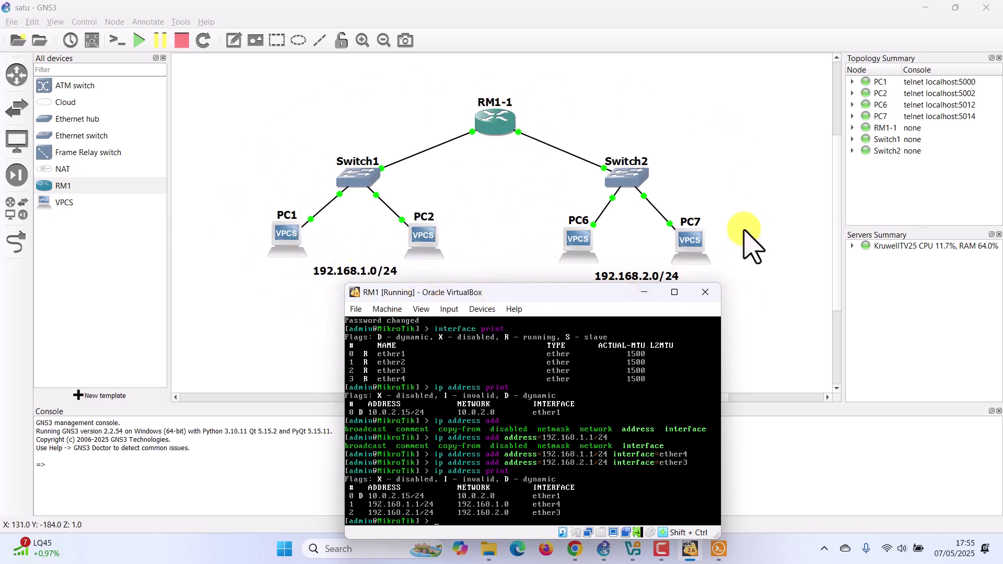
# Shut down RM1 with the command system shutdown, confirming it with y, and stop all devices in the project
pyautogui.moveTo(539, 297); pyautogui.dragTo(517, 155)
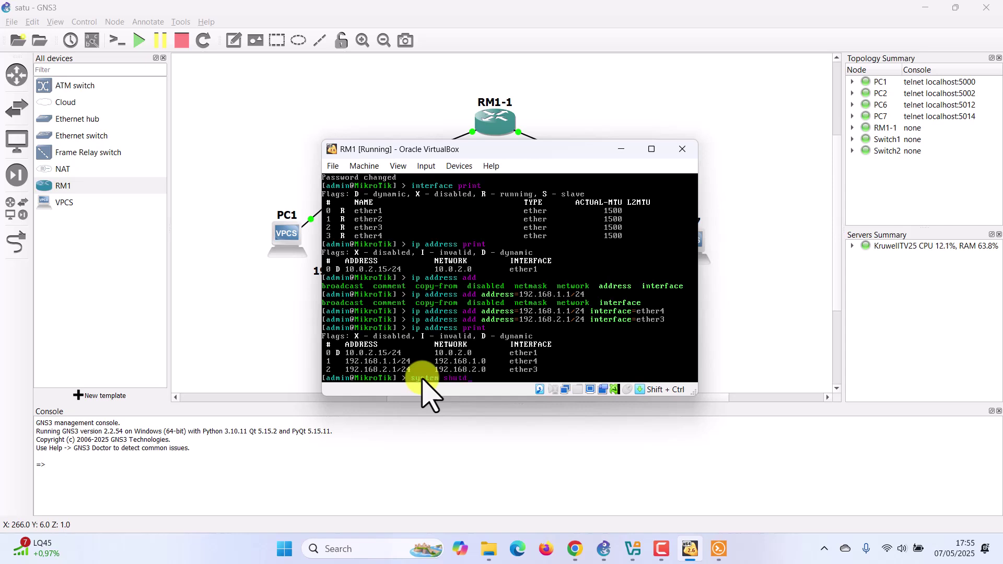
pyautogui.press('Return')
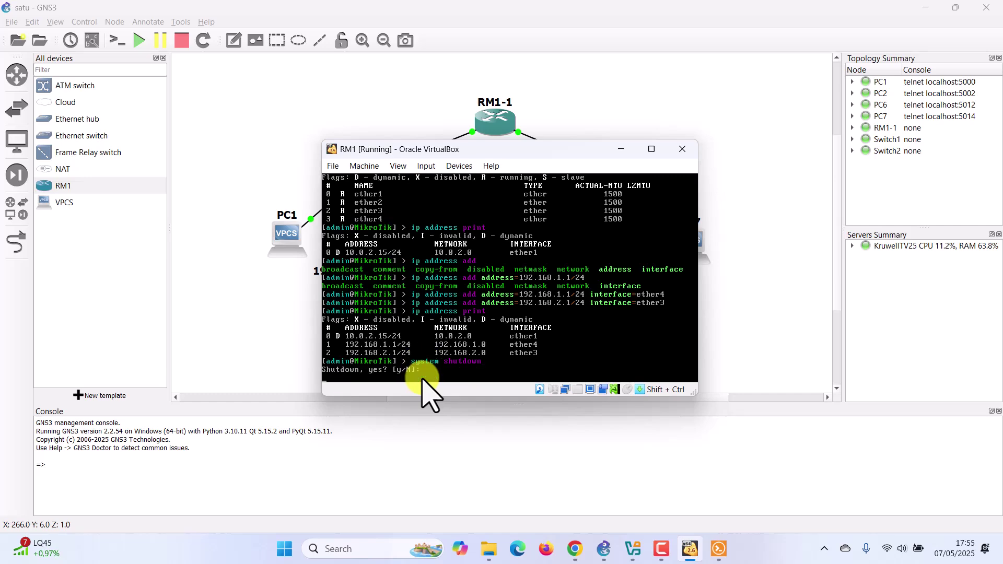
pyautogui.write('y')
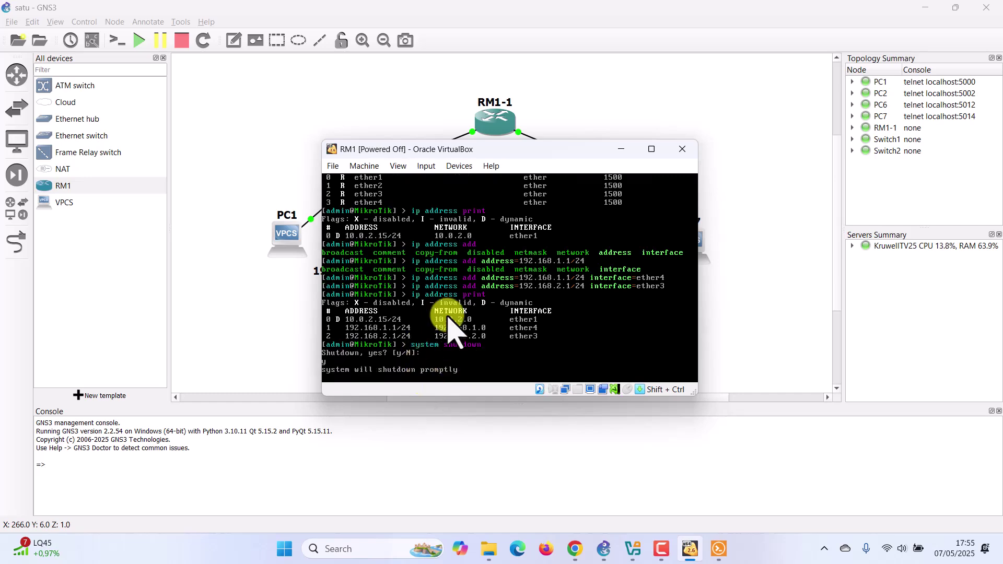
pyautogui.click(181, 42)
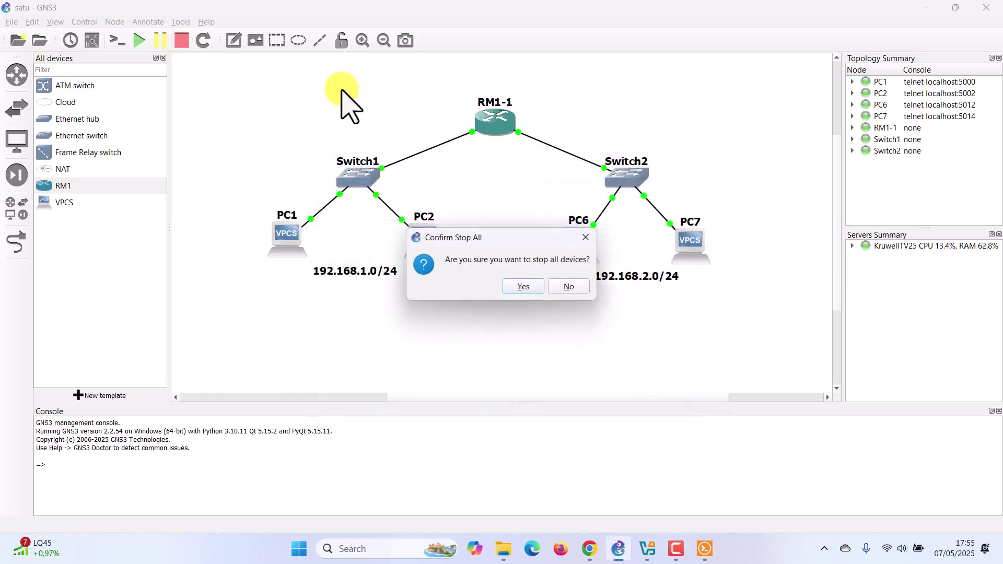
pyautogui.click(523, 287)
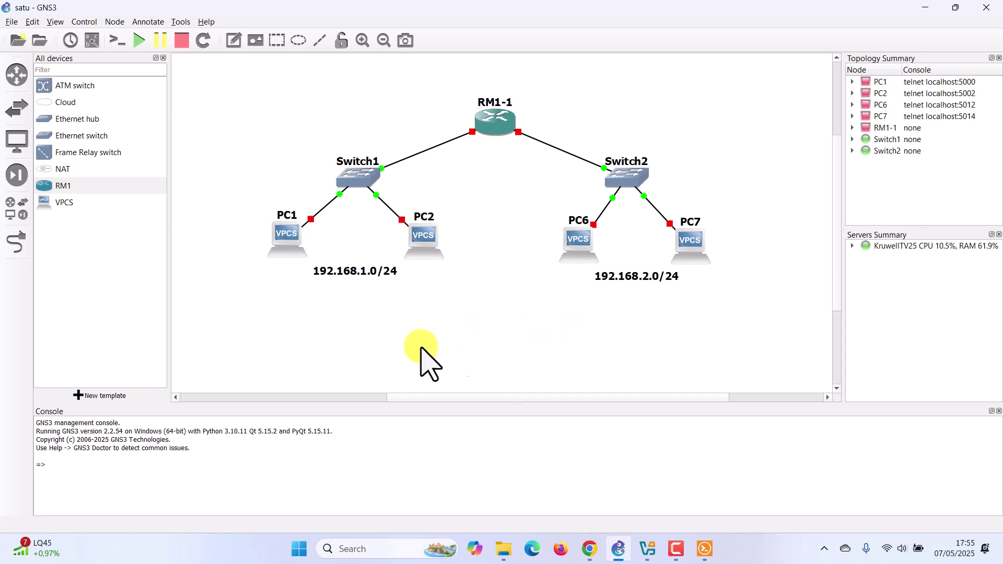
# Save a copy of the project as dua in the D:\00. TEMP\Project GNS3 folder
pyautogui.click(6, 20)
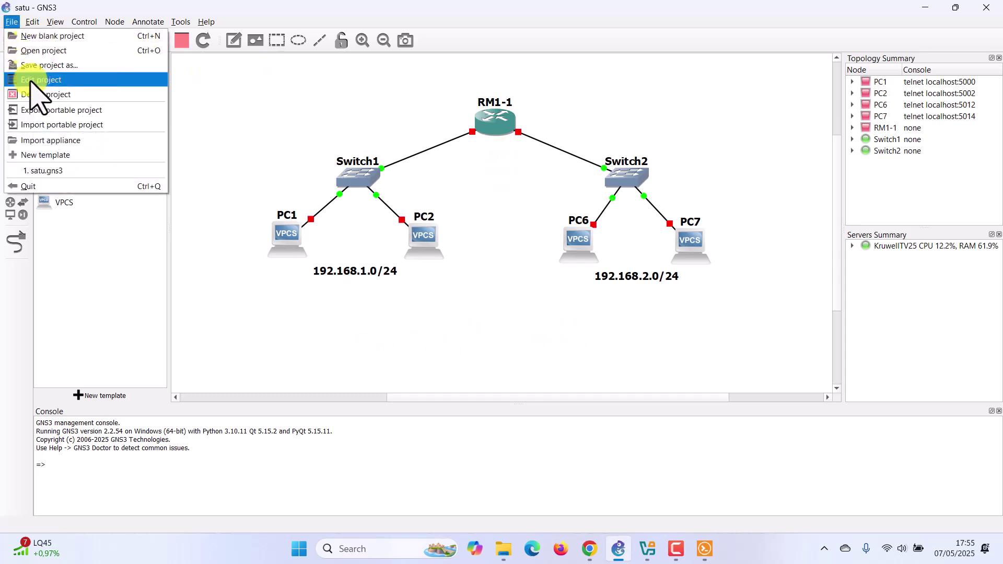
pyautogui.click(43, 67)
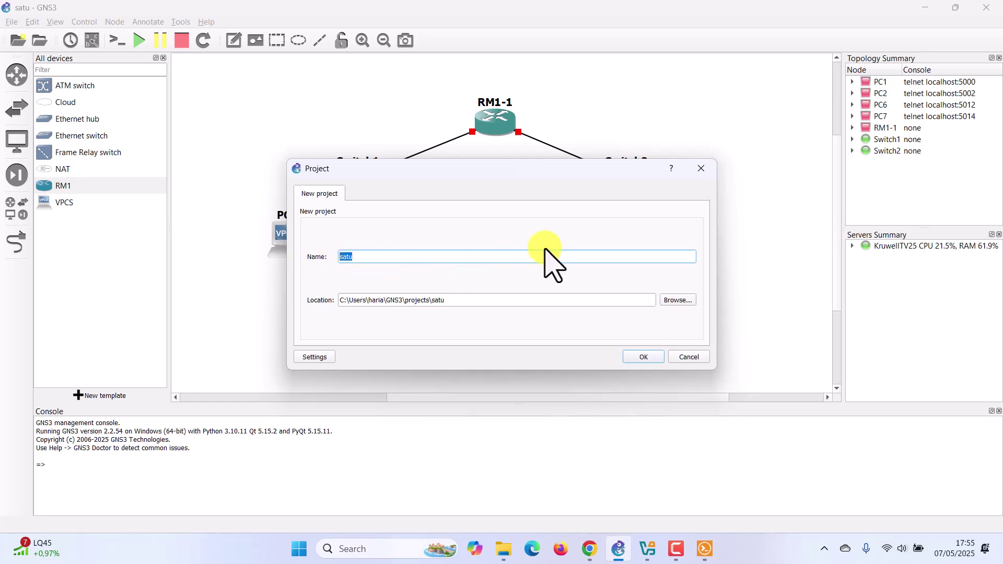
pyautogui.click(669, 300)
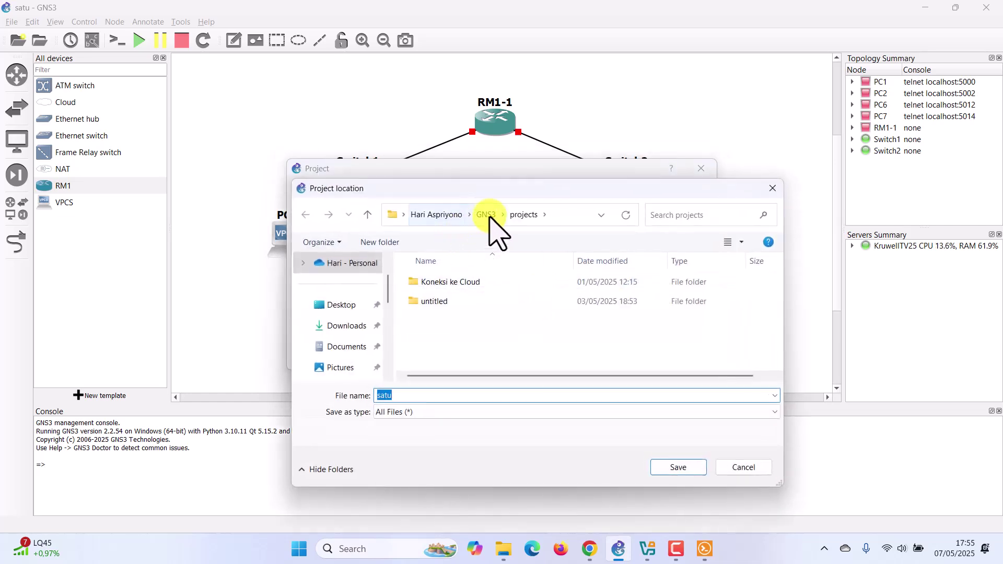
pyautogui.scroll(-8, 350, 334)
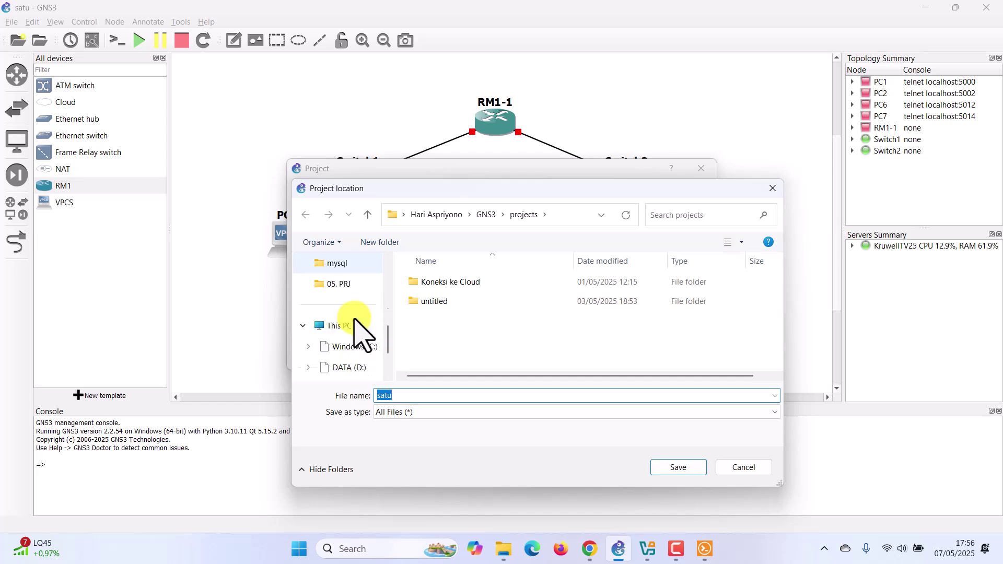
pyautogui.click(345, 284)
pyautogui.doubleClick(474, 285)
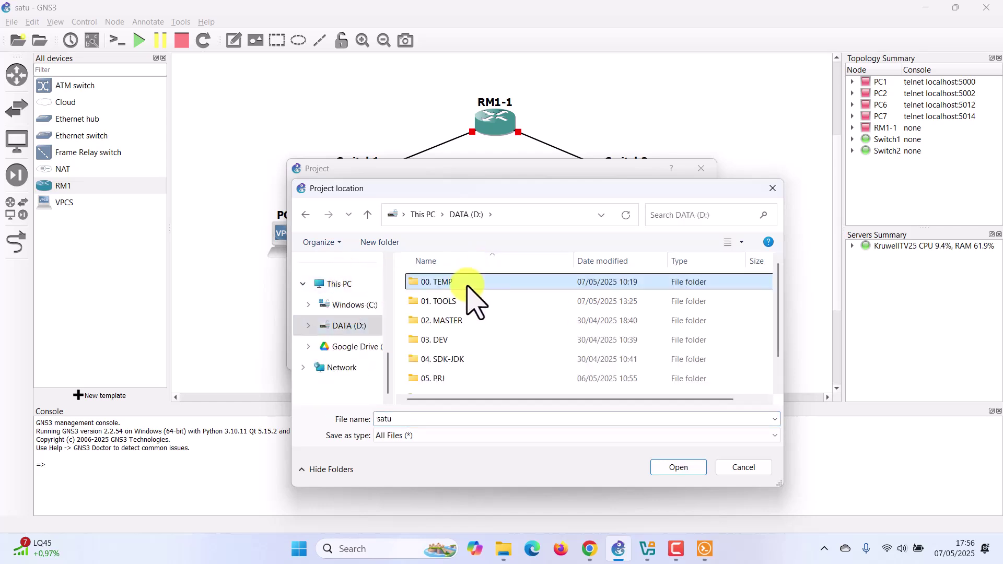
pyautogui.click(451, 321)
pyautogui.doubleClick(451, 322)
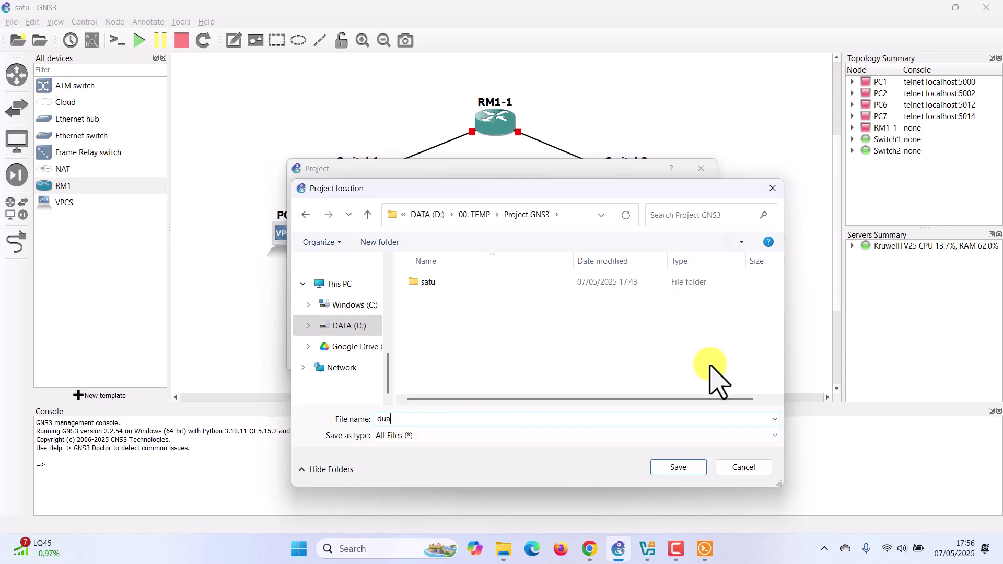
pyautogui.click(678, 469)
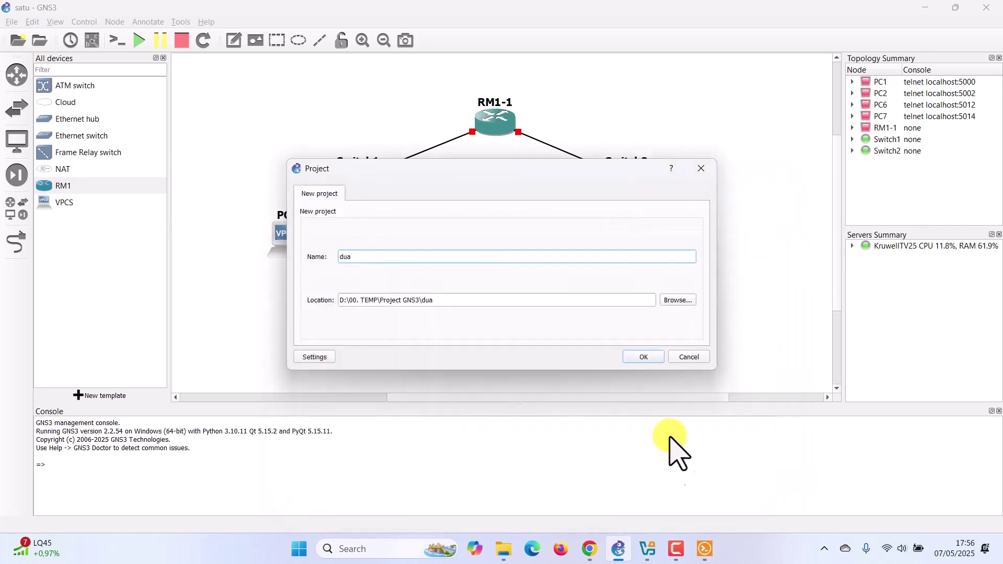
pyautogui.click(646, 358)
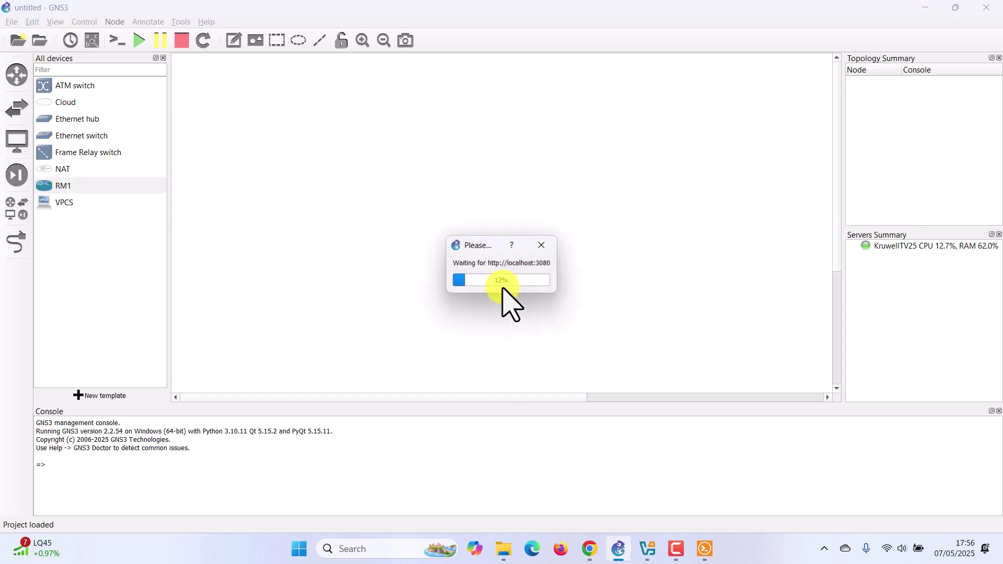